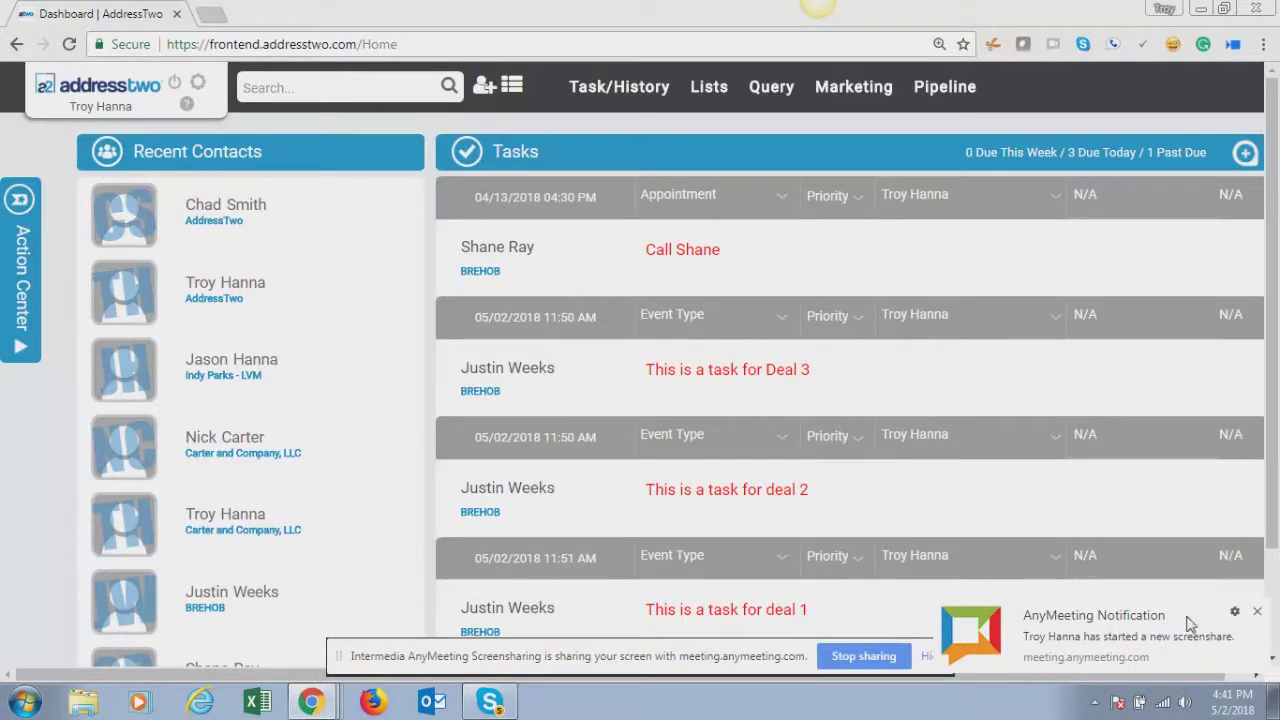
# Dismiss the screenshare notification and bring up the Sender Profiles section of the marketing dashboard
pyautogui.click(1261, 613)
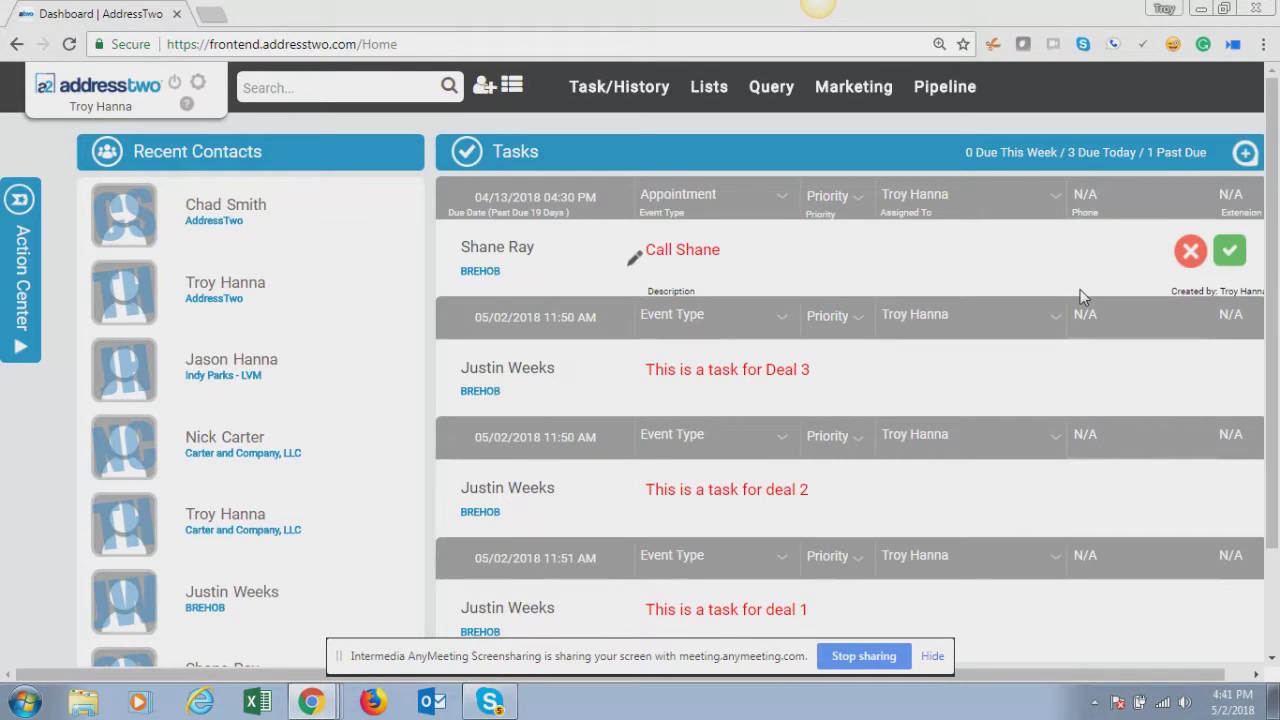
pyautogui.moveTo(837, 86)
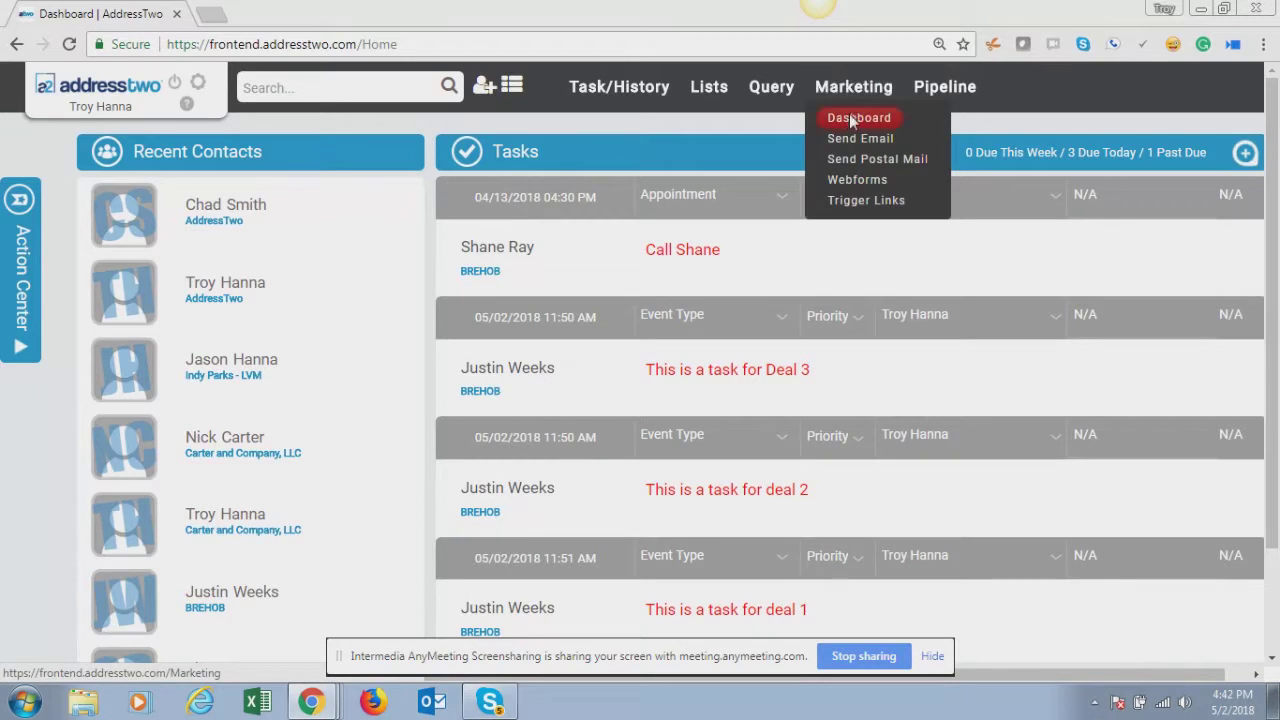
pyautogui.click(848, 120)
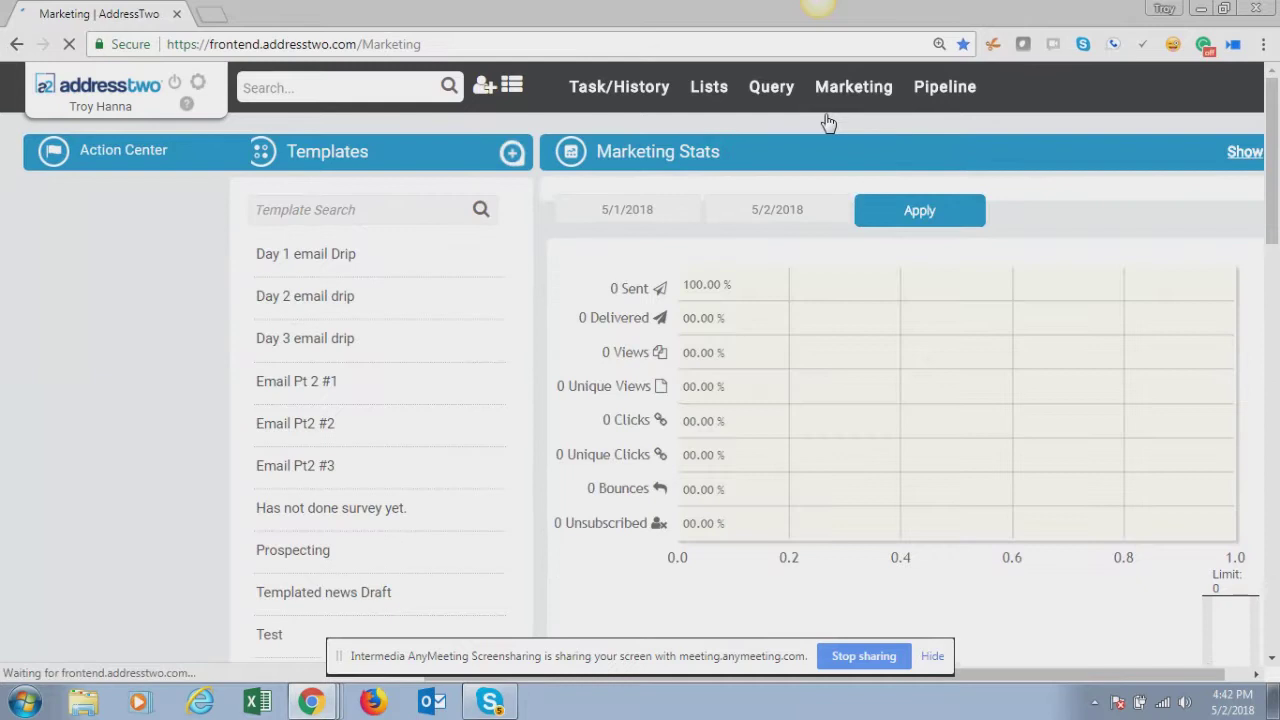
pyautogui.moveTo(1274, 156); pyautogui.dragTo(1274, 471)
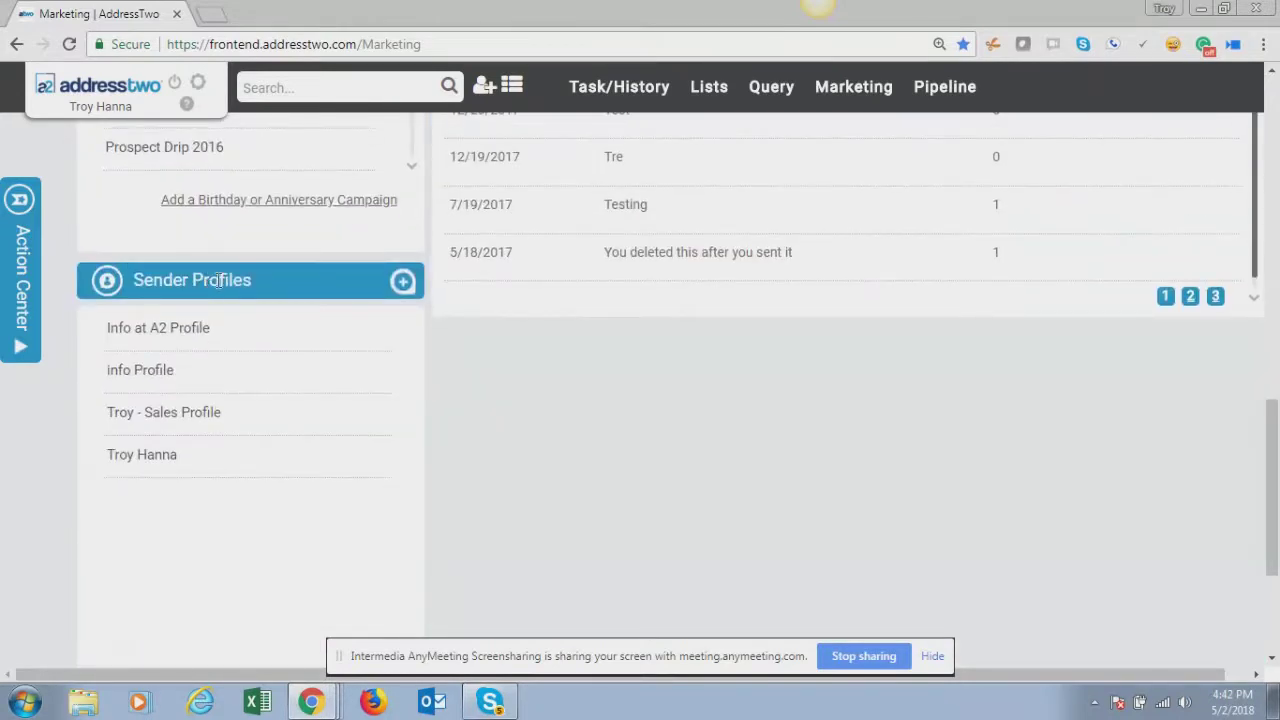
# Open the info Profile sender profile to review its from name, from email and signature, and close the editor
pyautogui.moveTo(152, 373)
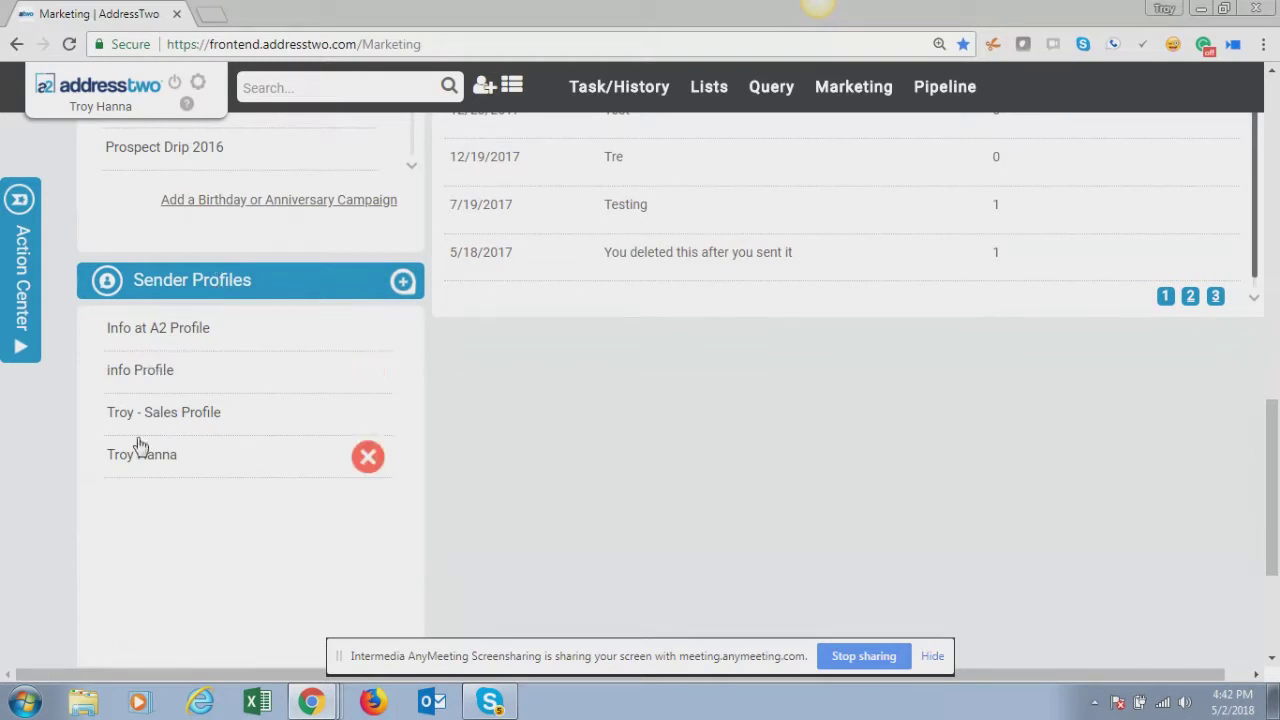
pyautogui.moveTo(140, 417)
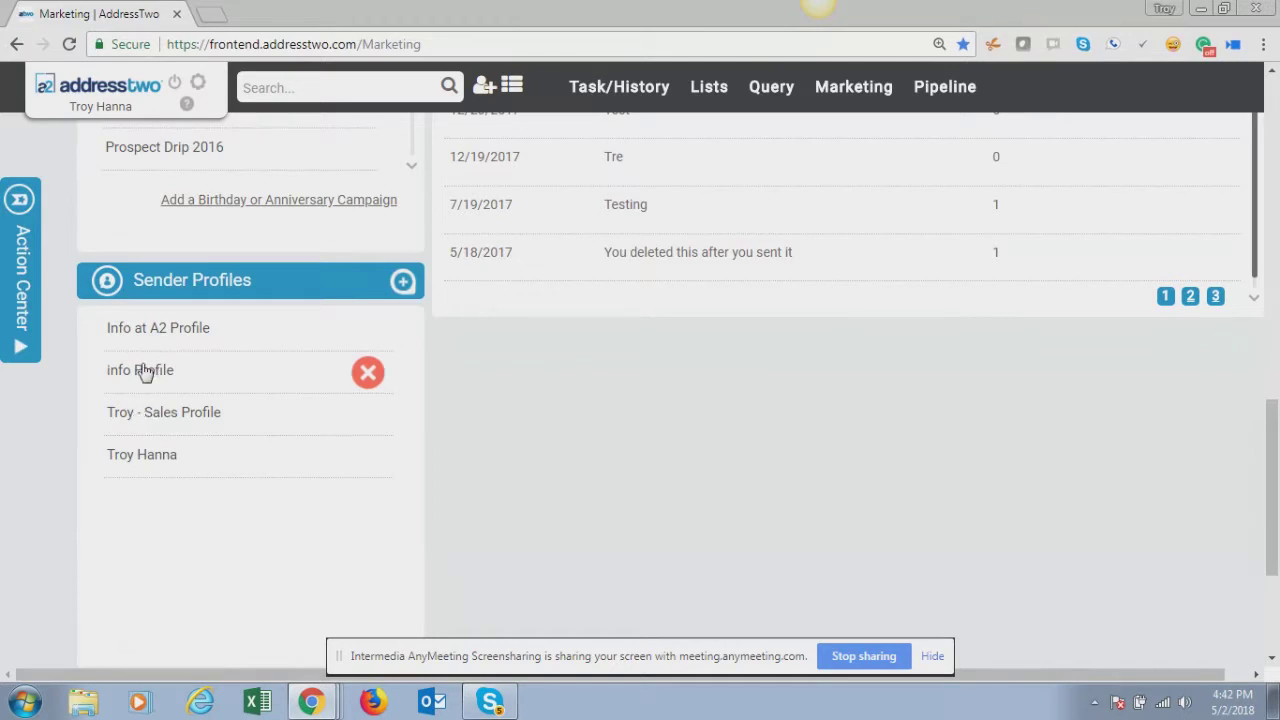
pyautogui.click(125, 370)
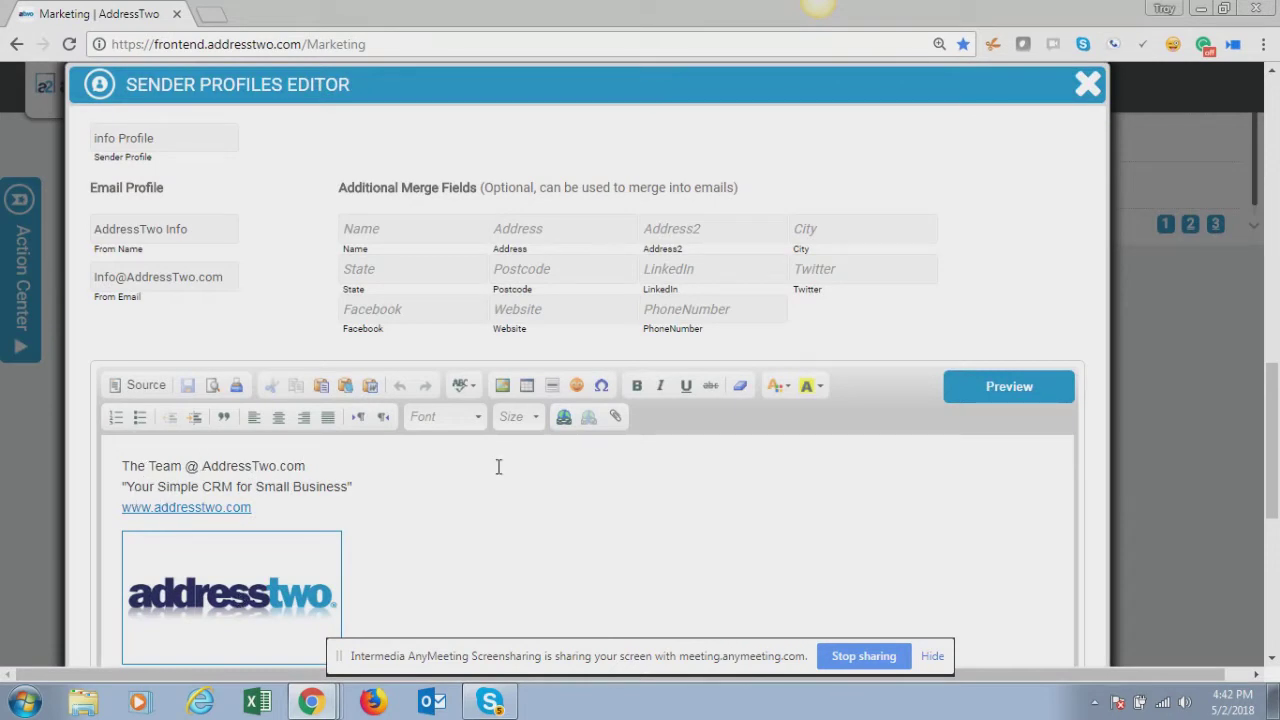
pyautogui.click(1088, 86)
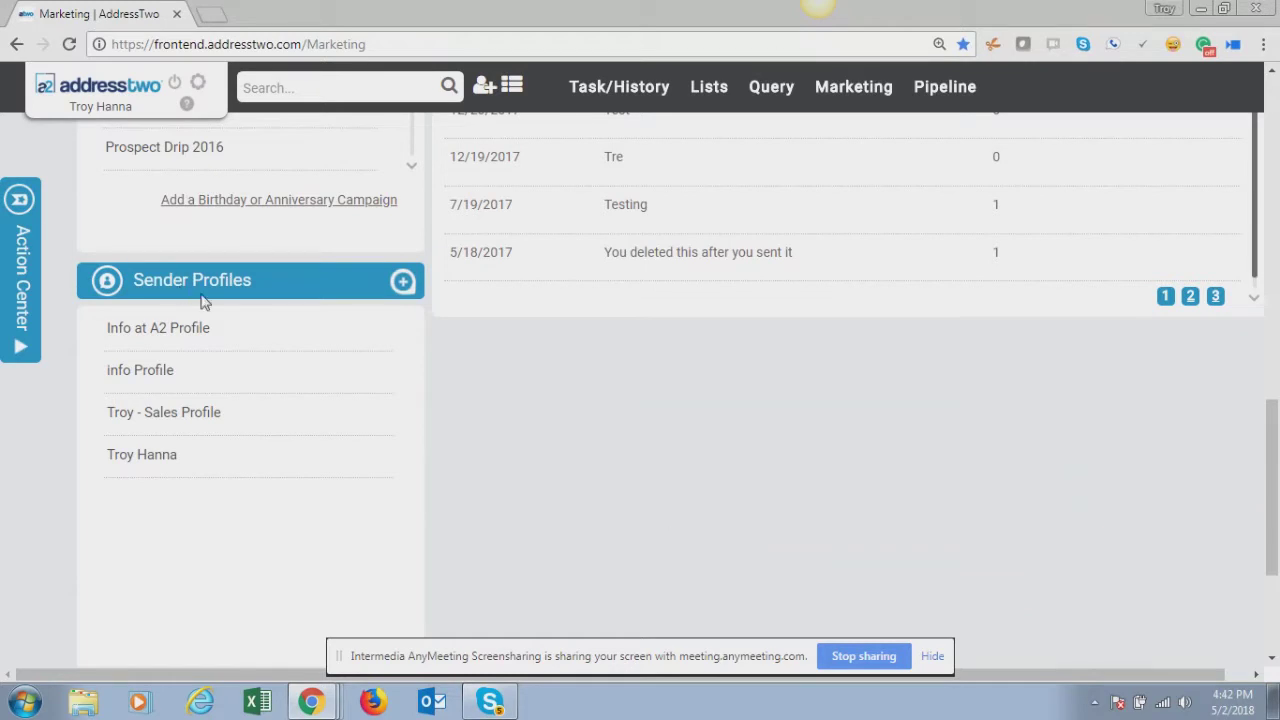
# Open the record of the second recent contact, the one at AddressTwo, from the Action Center
pyautogui.scroll(5, 850, 452)
pyautogui.scroll(8, 867, 383)
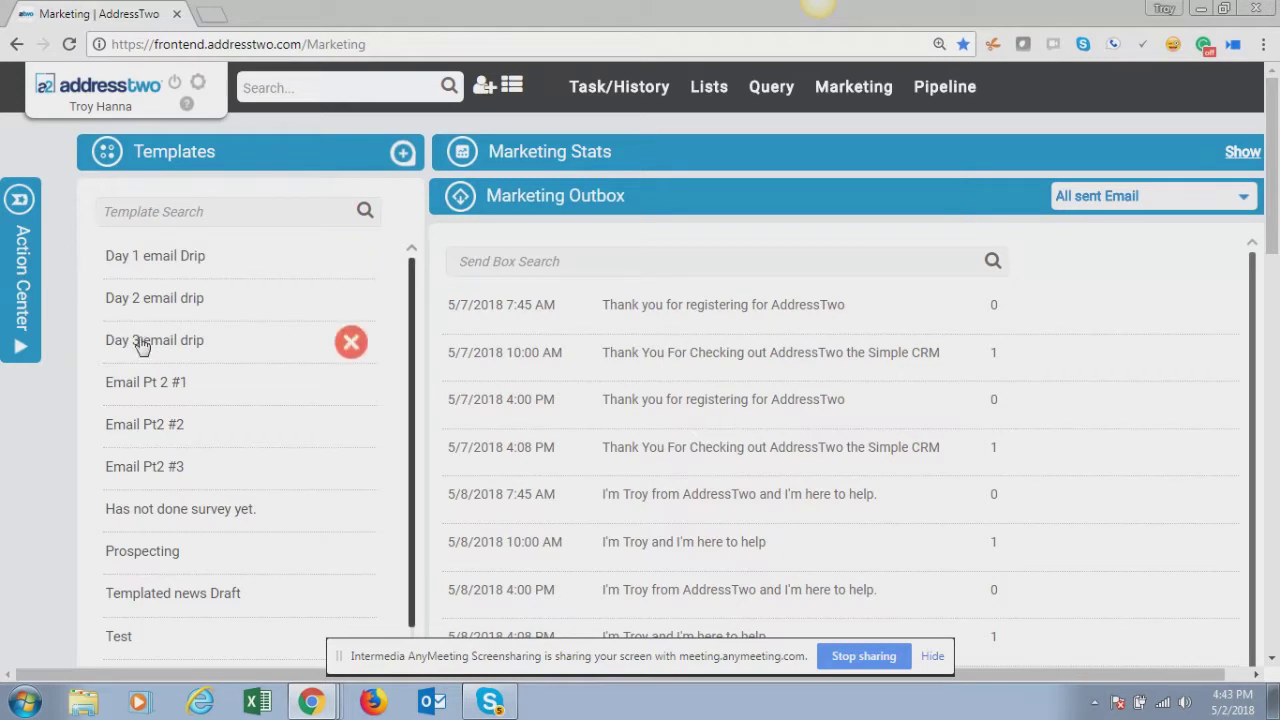
pyautogui.click(30, 305)
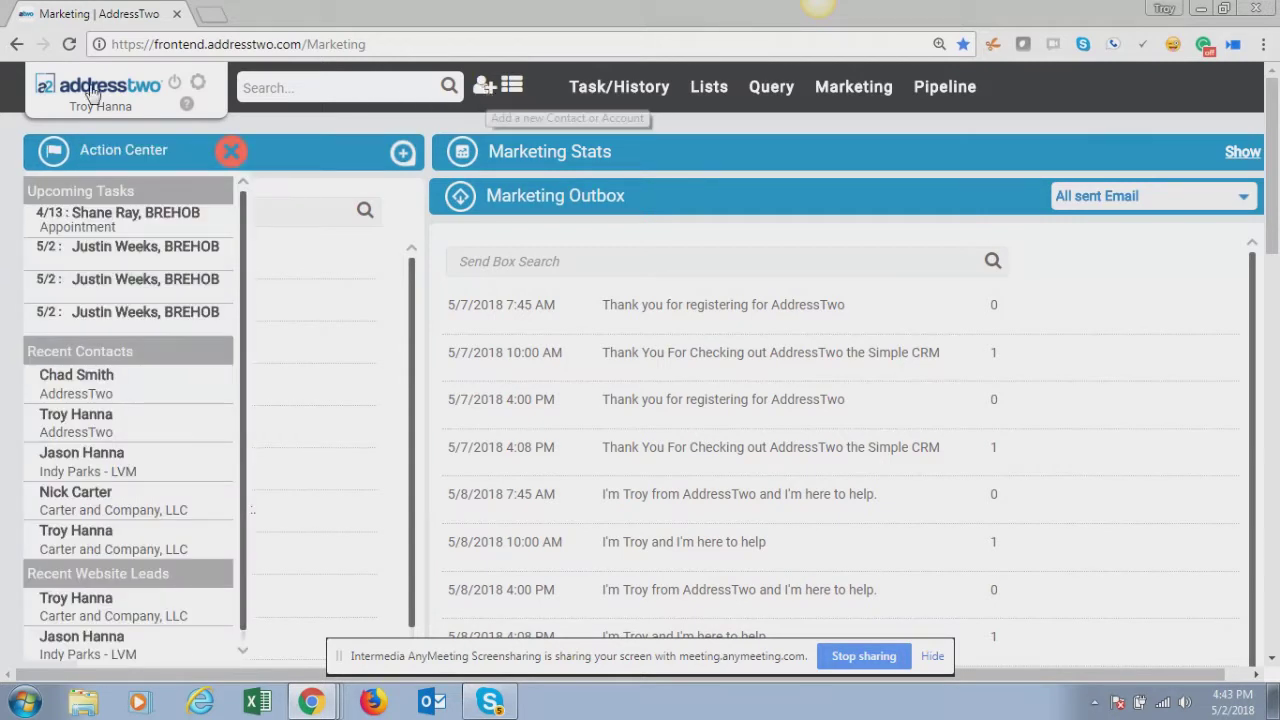
pyautogui.click(80, 420)
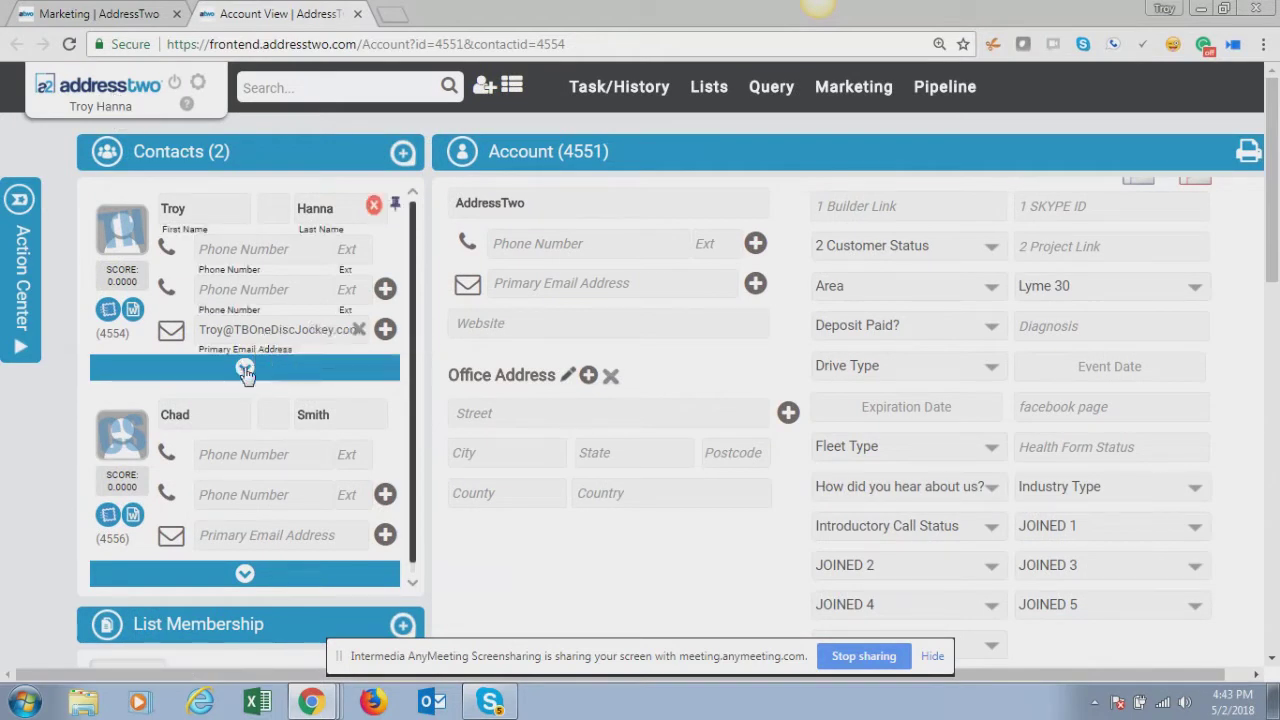
# Start an email from the contact's expanded details, add the contact to the recipients and continue to the email design
pyautogui.click(245, 370)
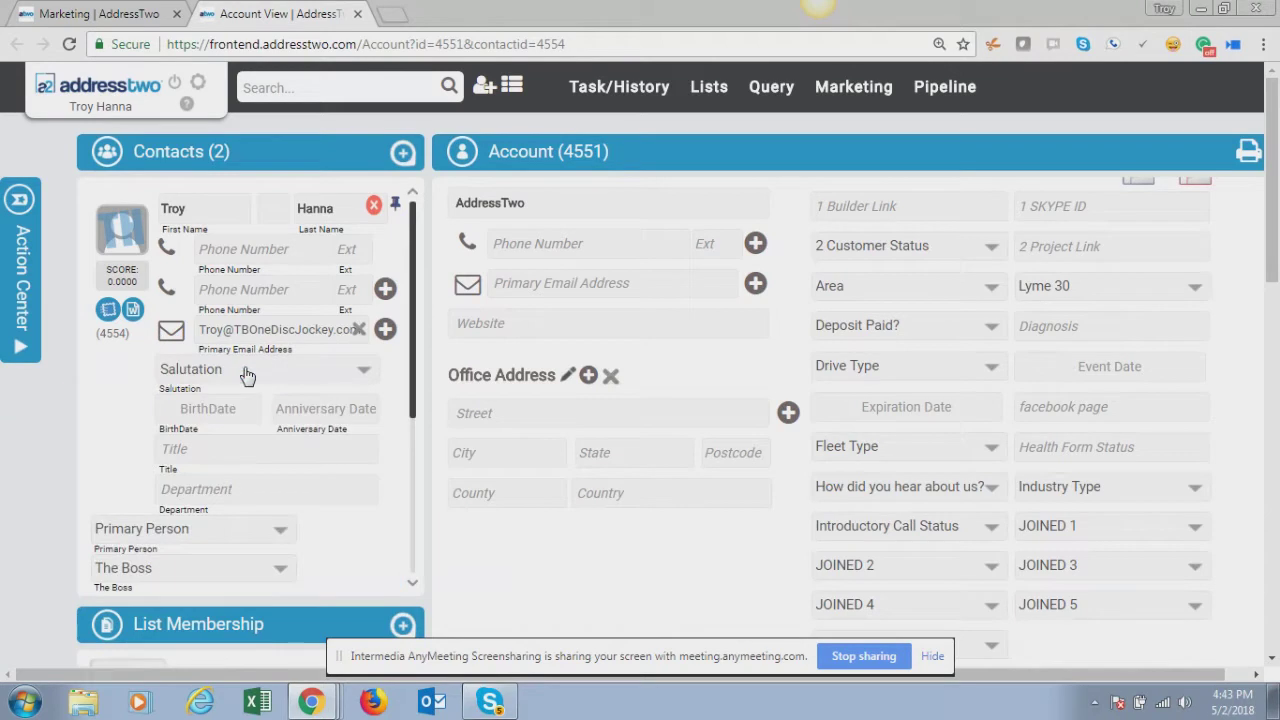
pyautogui.scroll(-2, 245, 371)
pyautogui.click(320, 415)
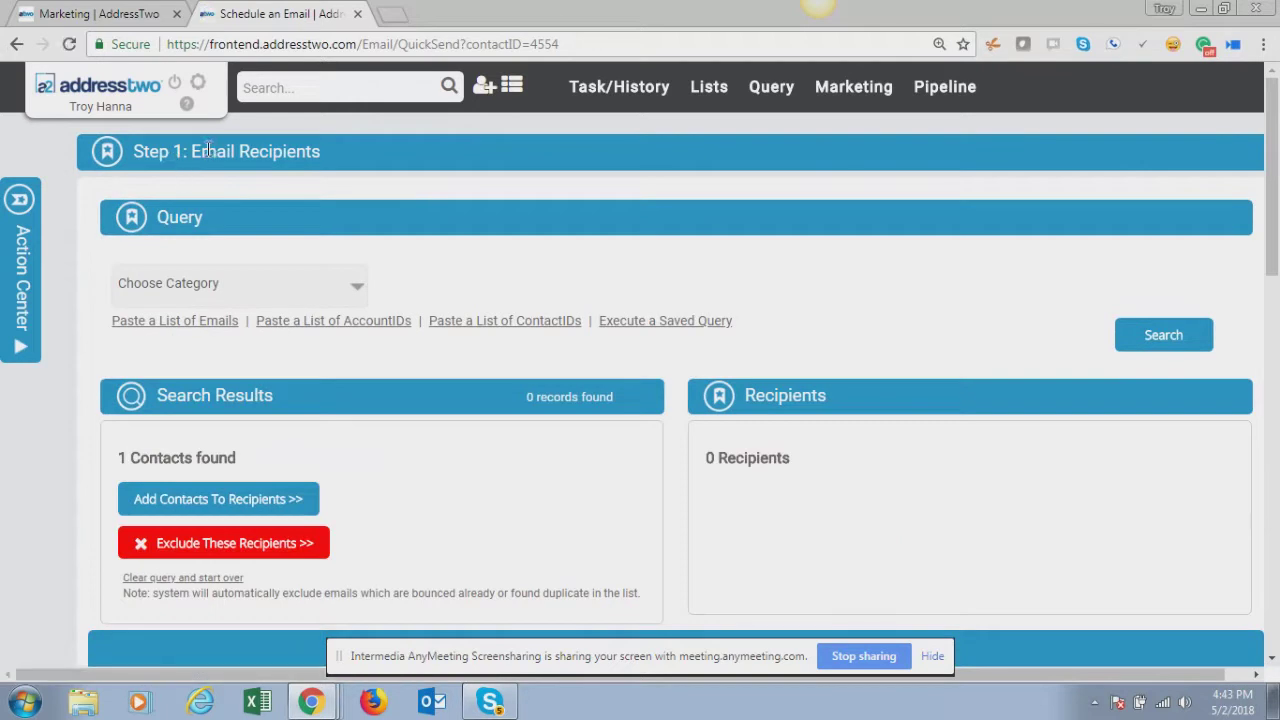
pyautogui.click(197, 499)
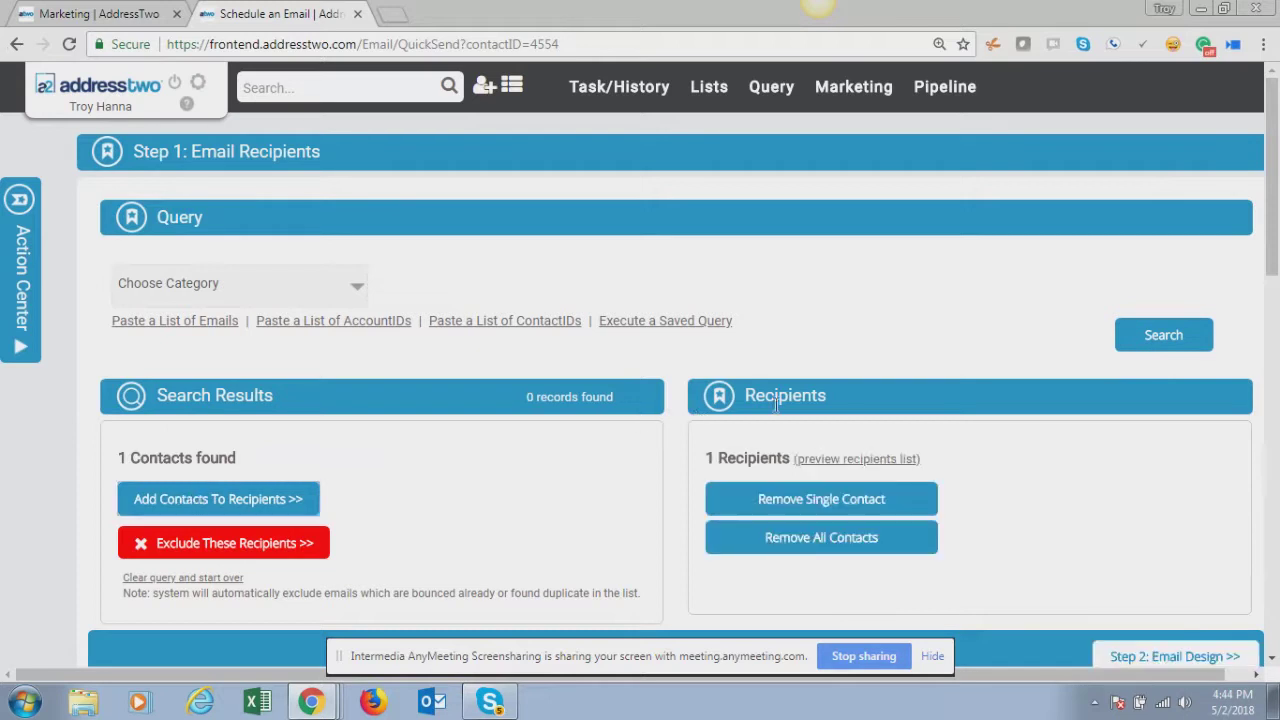
pyautogui.click(1190, 654)
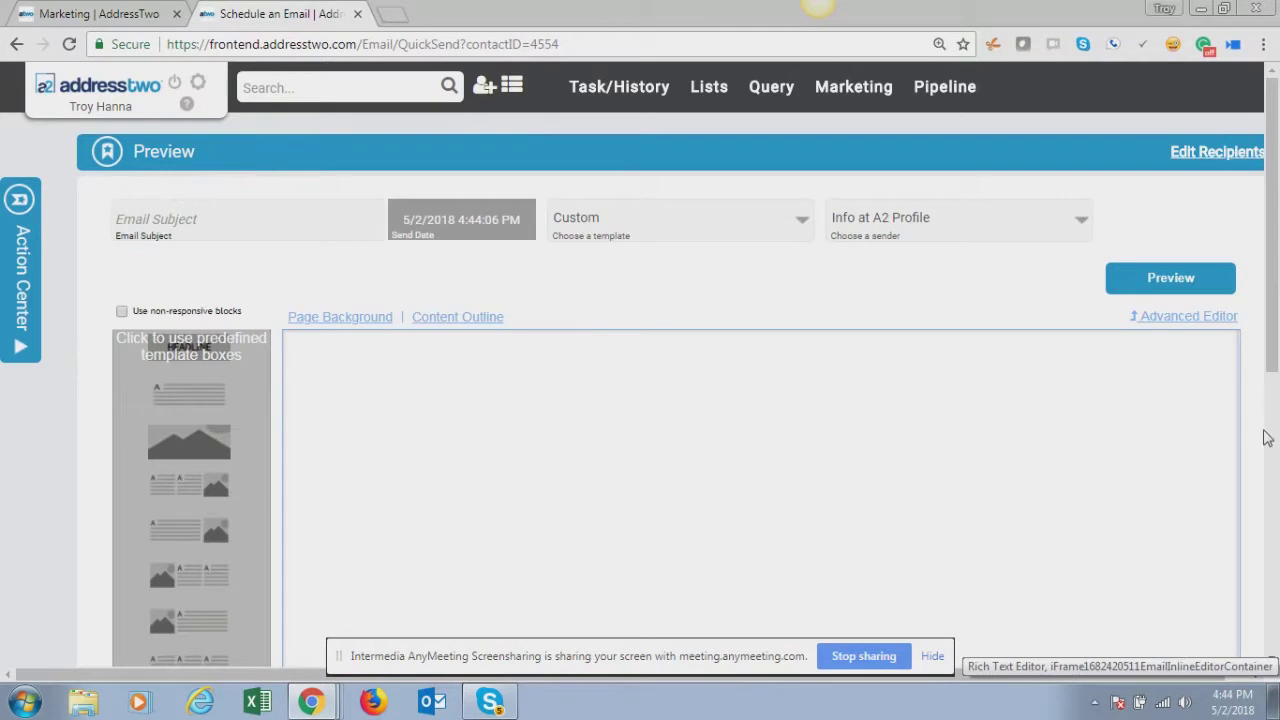
# Apply the Day 1 email Drip template, enter 1 as the email subject and choose info Profile as the sender
pyautogui.click(601, 226)
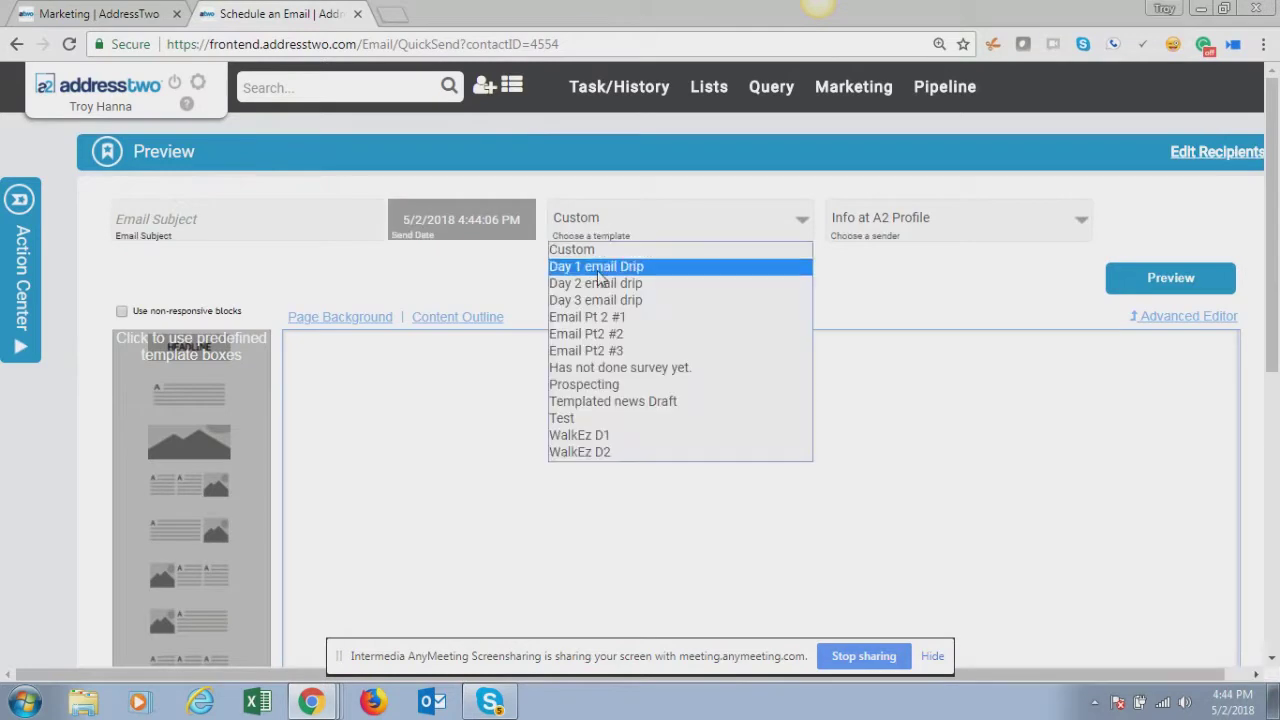
pyautogui.click(601, 270)
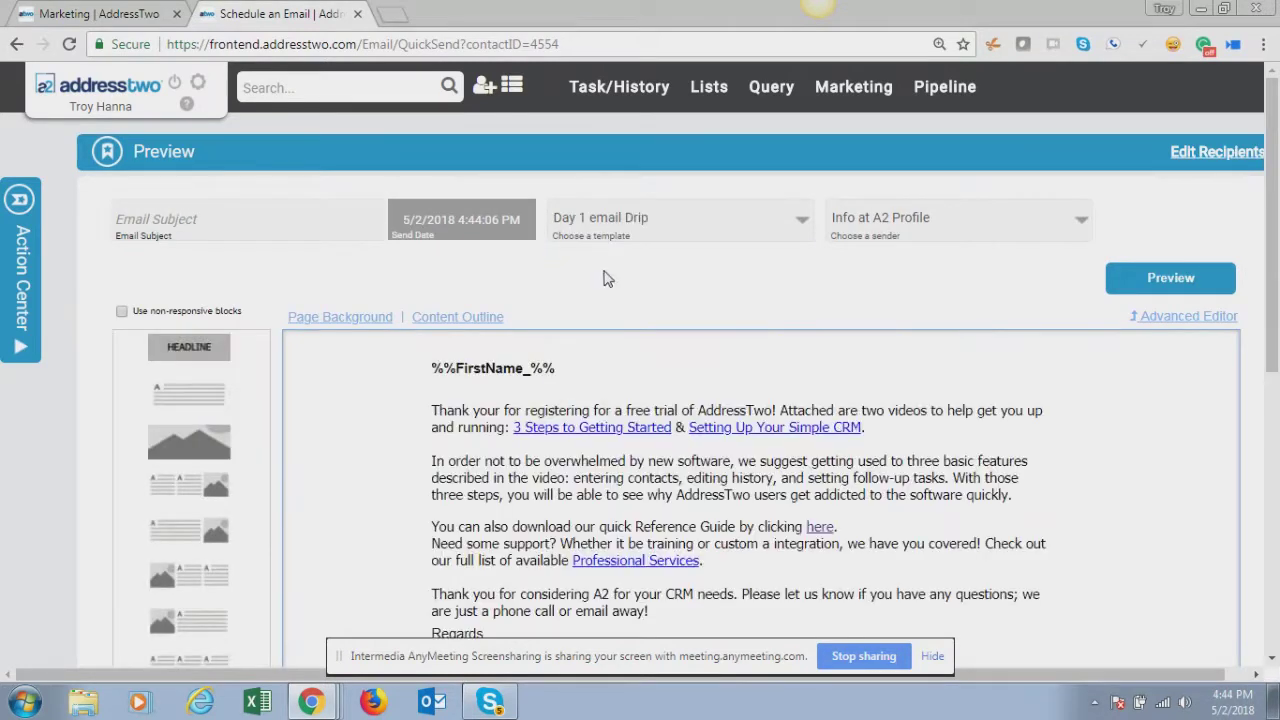
pyautogui.click(257, 209)
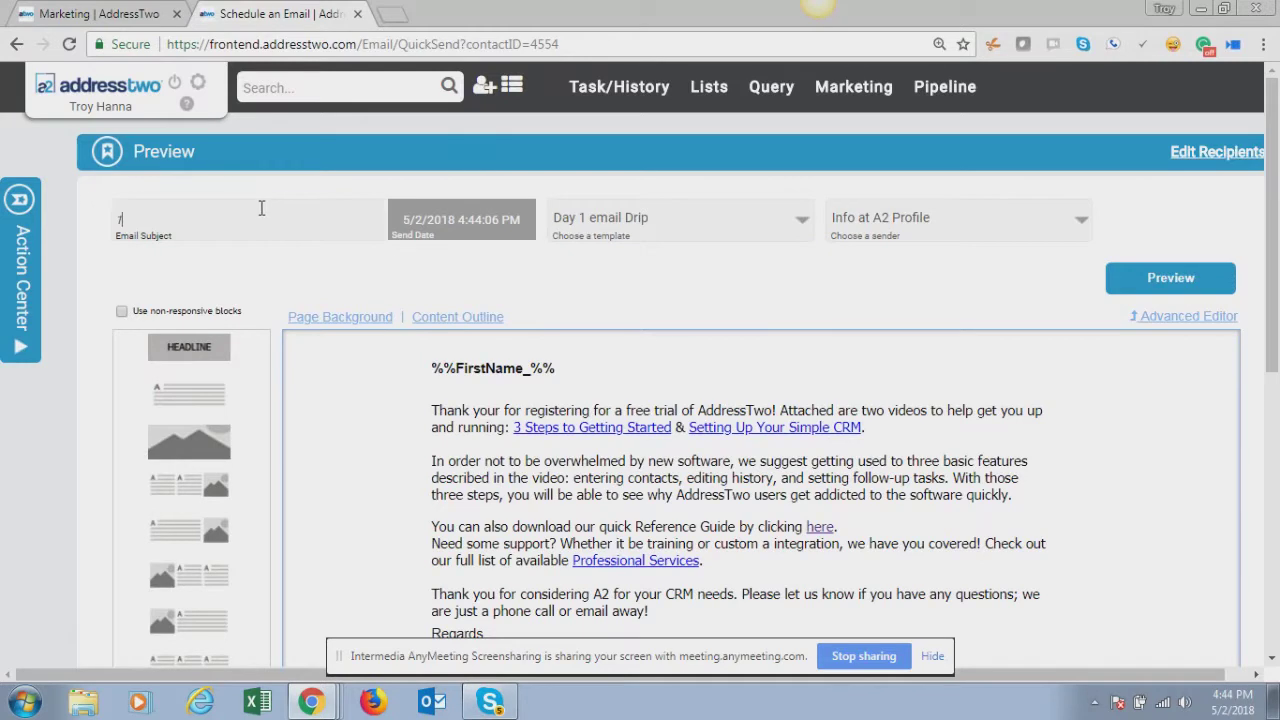
pyautogui.click(868, 232)
pyautogui.click(876, 263)
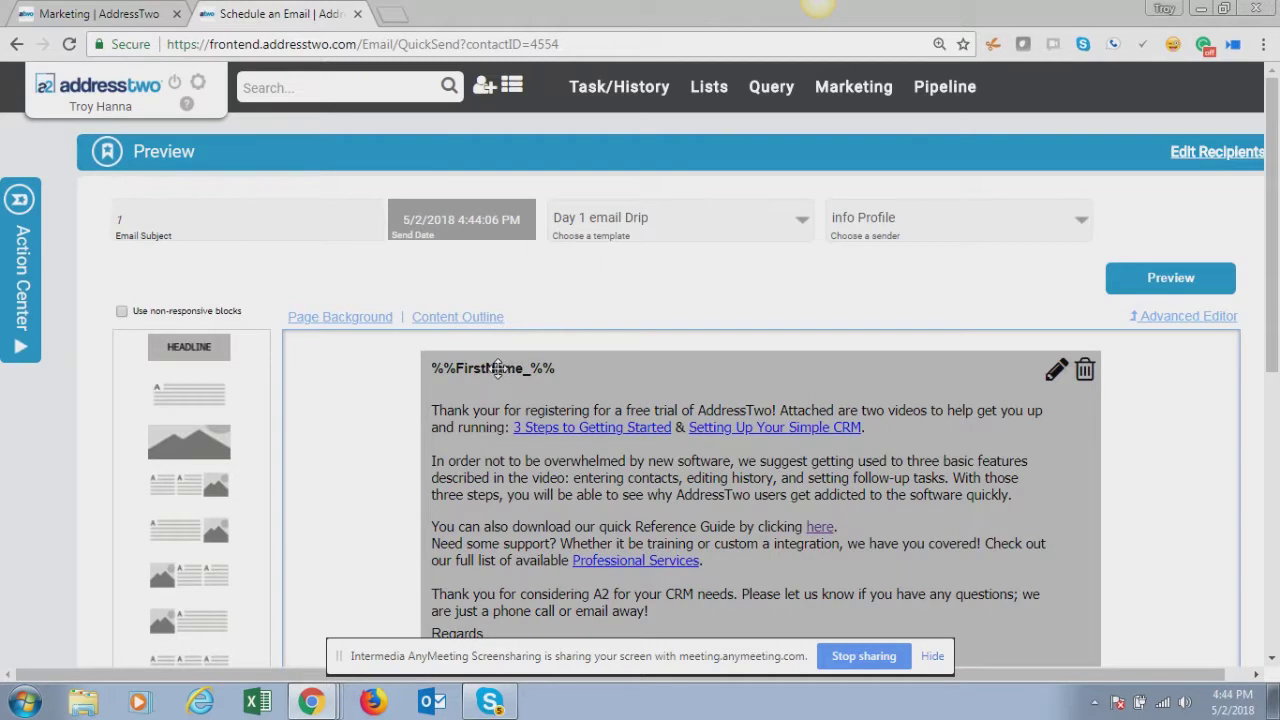
# Review the email's signature field and sending options, and launch Outlook minimized in the background
pyautogui.scroll(-3, 515, 380)
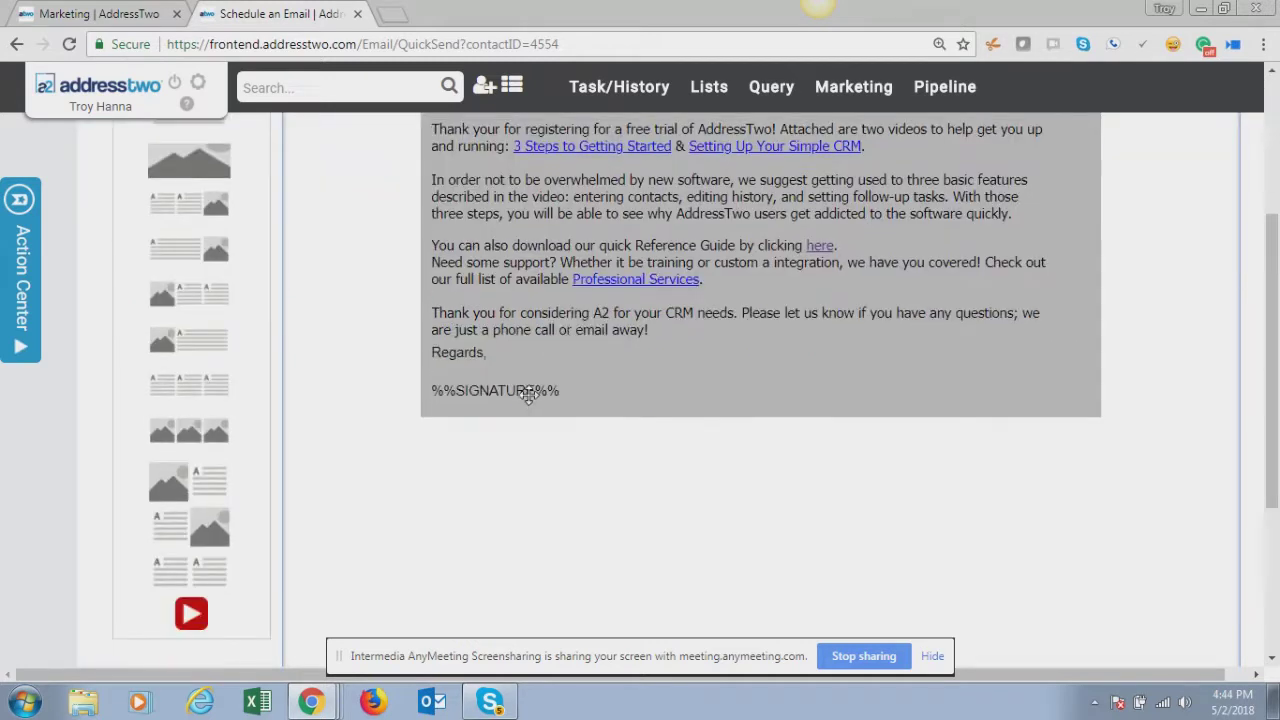
pyautogui.scroll(3, 530, 395)
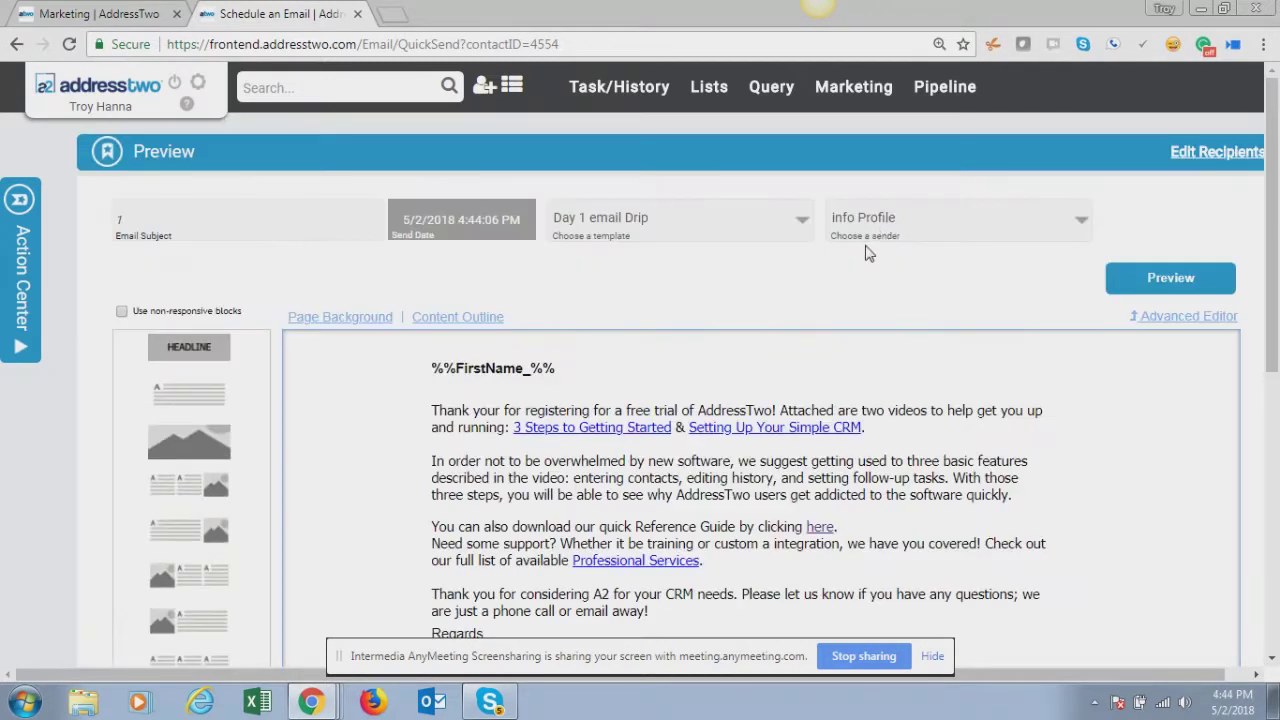
pyautogui.scroll(-5, 1174, 600)
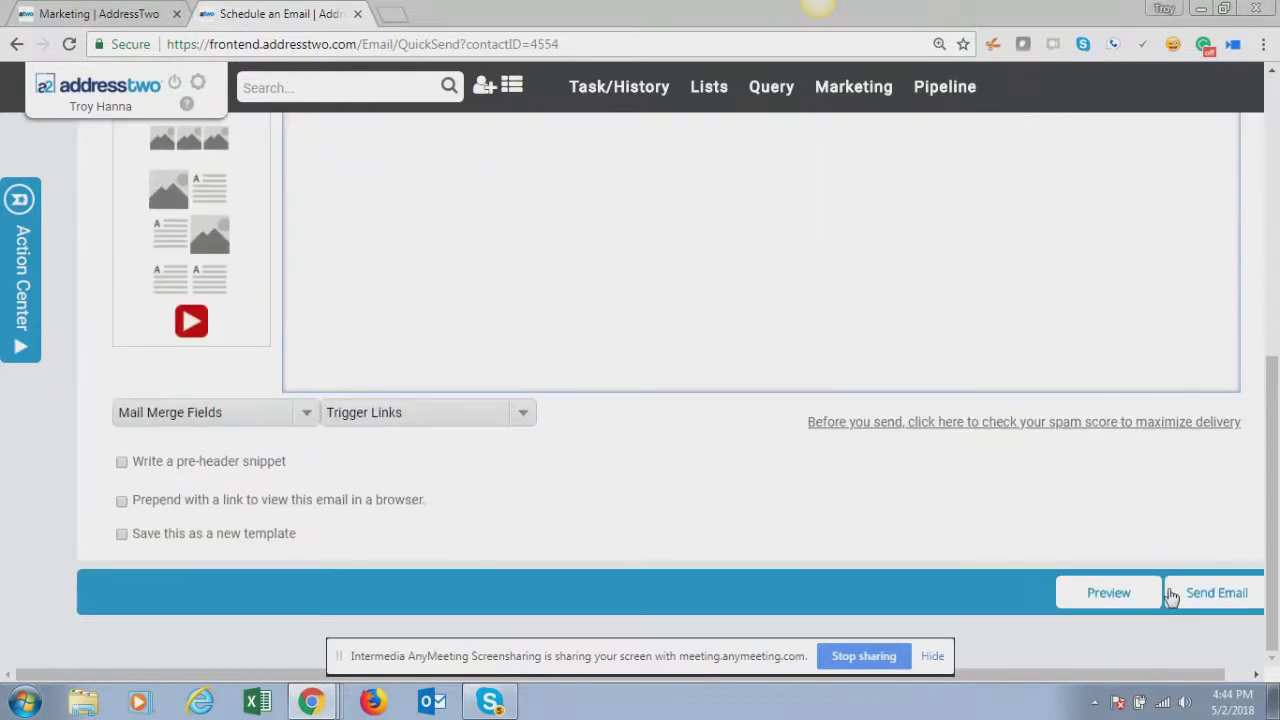
pyautogui.click(430, 692)
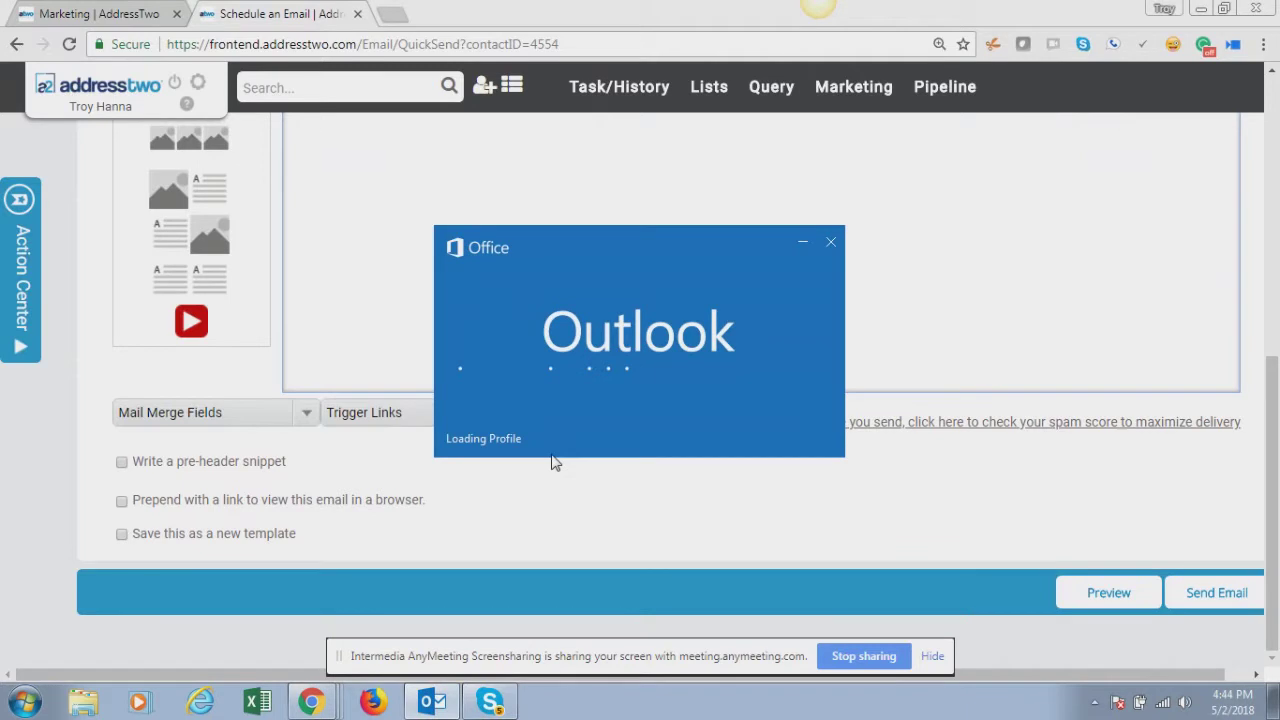
pyautogui.click(799, 245)
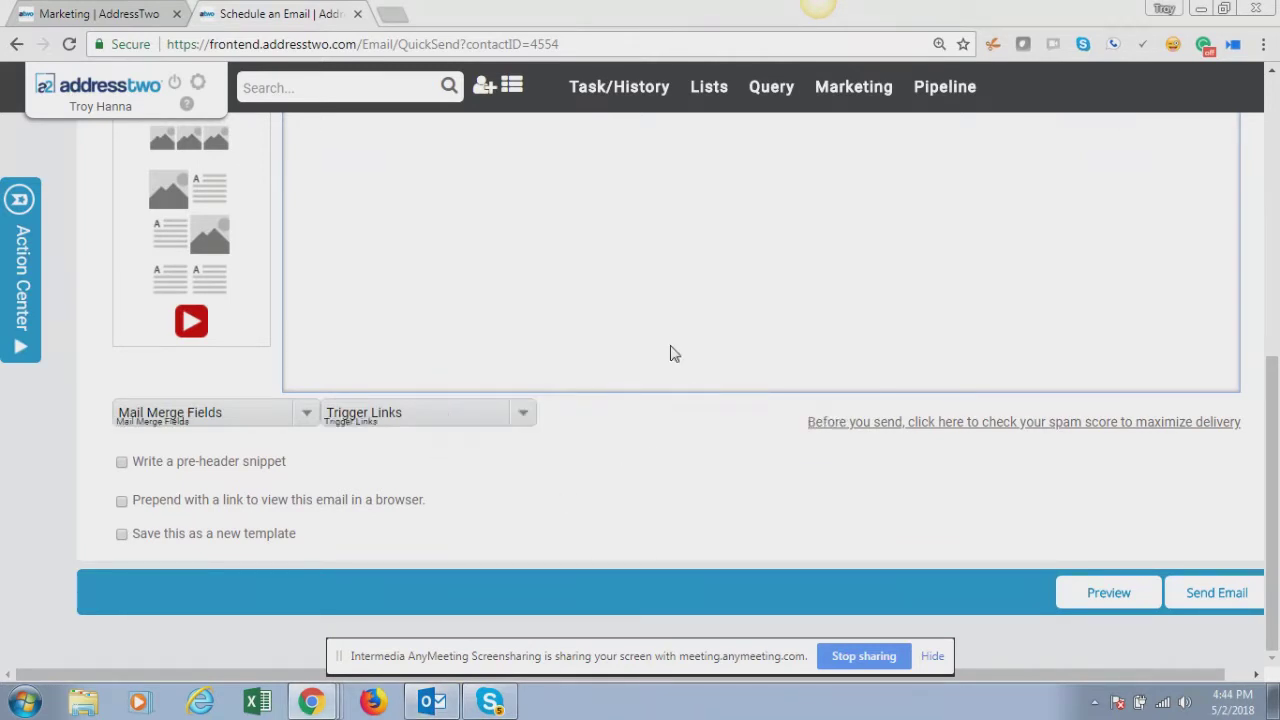
# Examine the first-name and signature merge fields in the email body again
pyautogui.scroll(4, 647, 405)
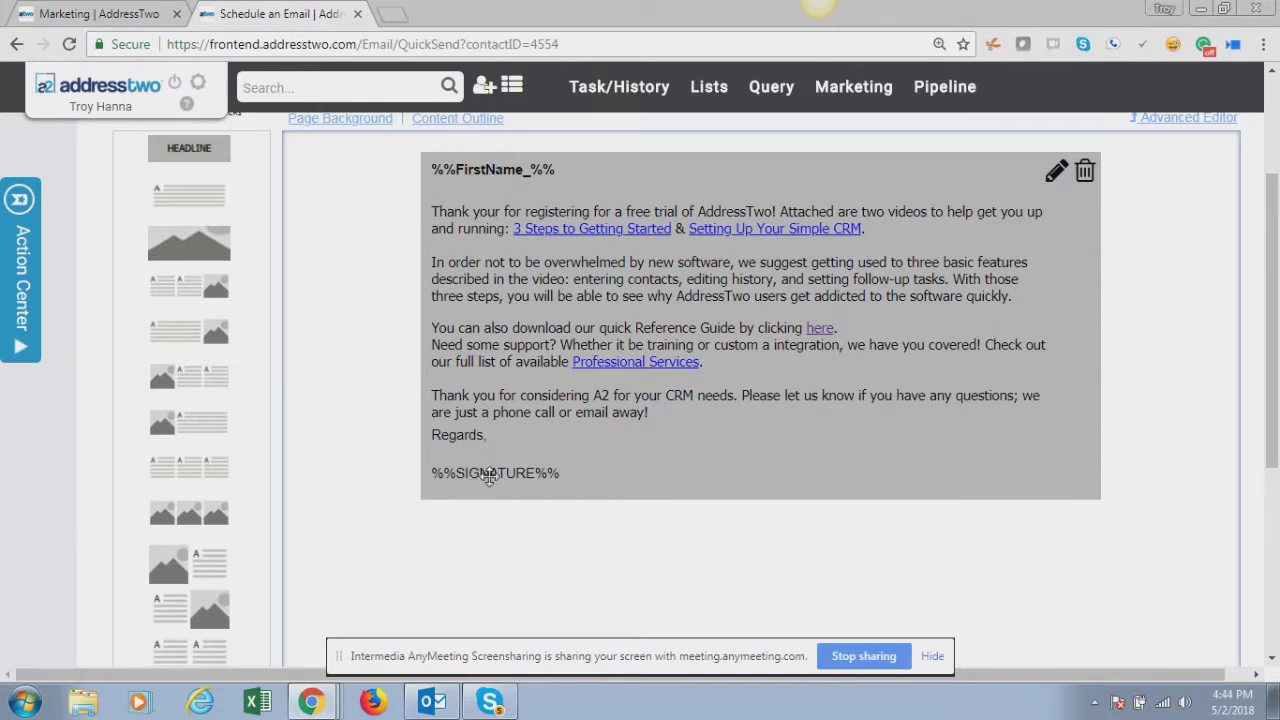
pyautogui.scroll(3, 490, 475)
pyautogui.scroll(-3, 390, 320)
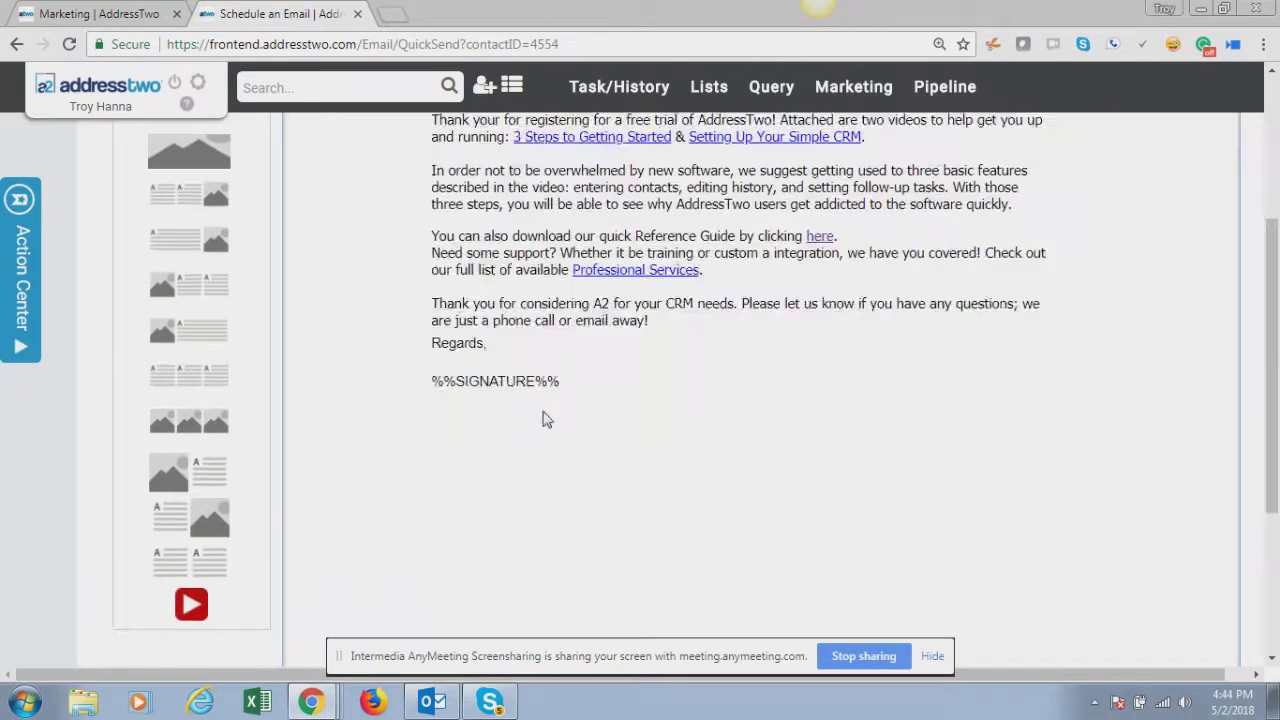
# Try removing and restoring the blank line below the first-name field in the email's text block, and discard the edit
pyautogui.scroll(3, 1120, 390)
pyautogui.click(1058, 368)
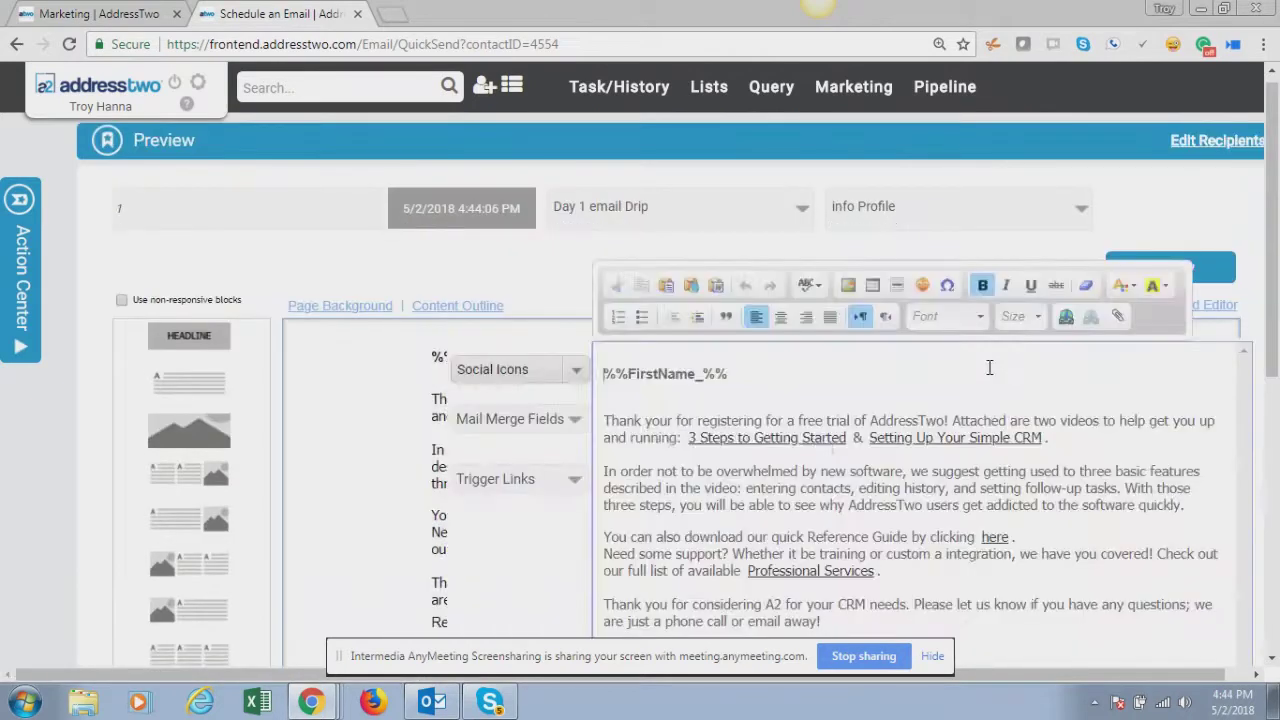
pyautogui.click(601, 420)
pyautogui.press('BackSpace')
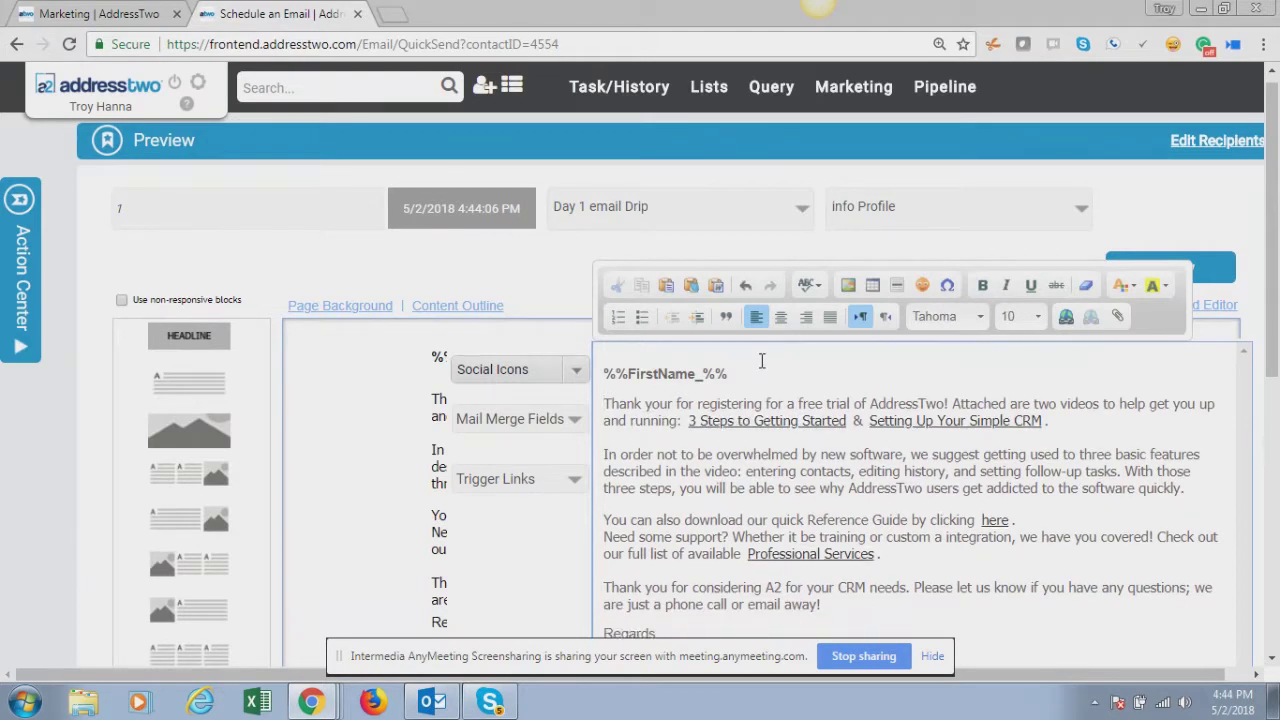
pyautogui.press('Return')
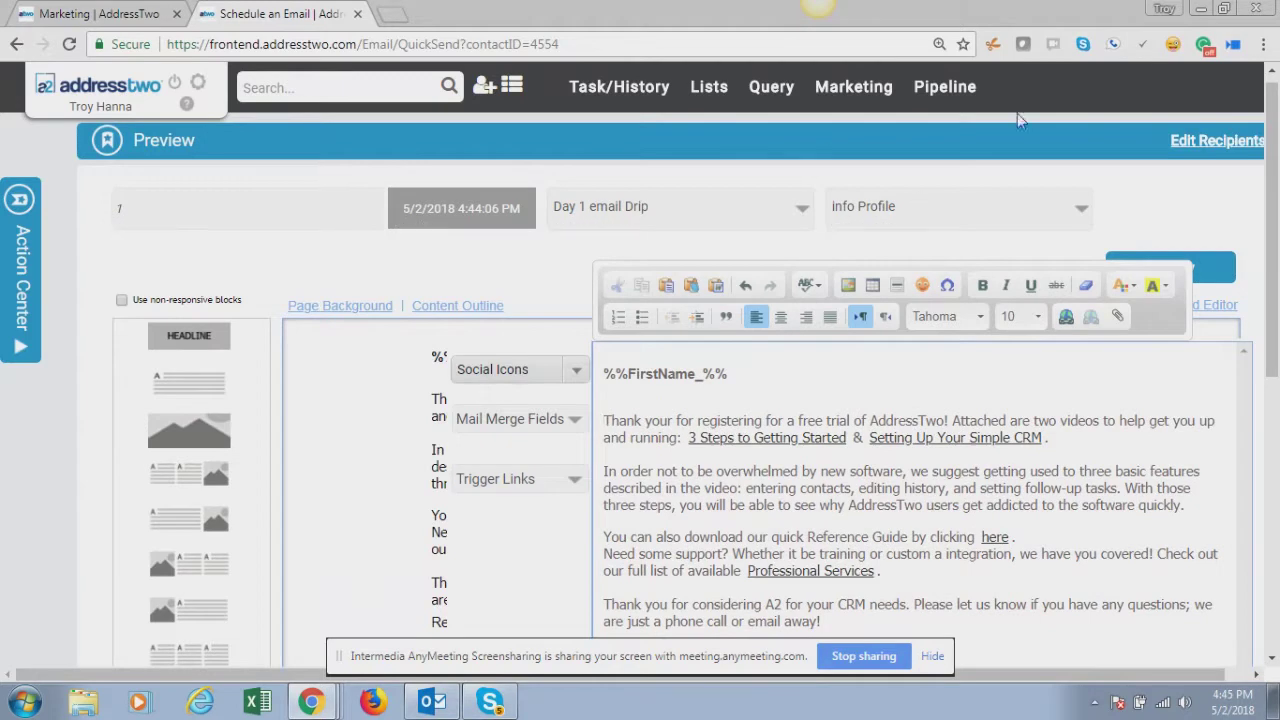
pyautogui.scroll(-3, 995, 440)
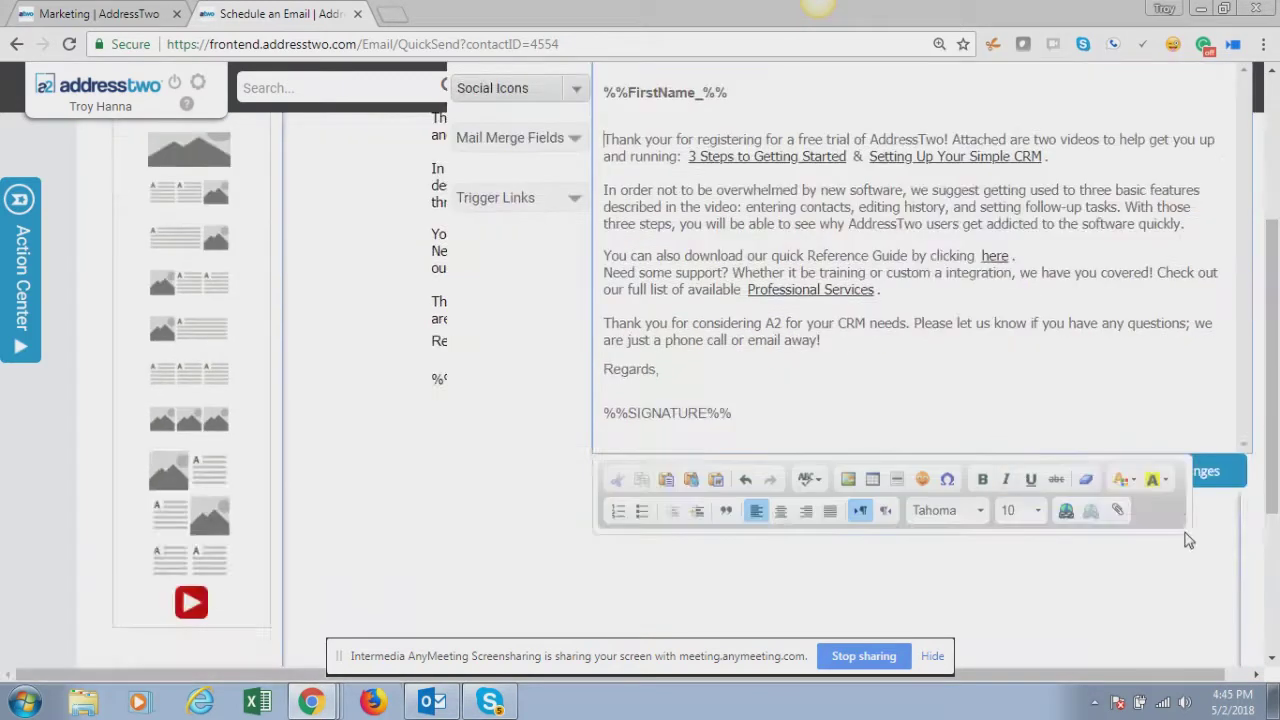
pyautogui.click(1198, 548)
pyautogui.click(1048, 473)
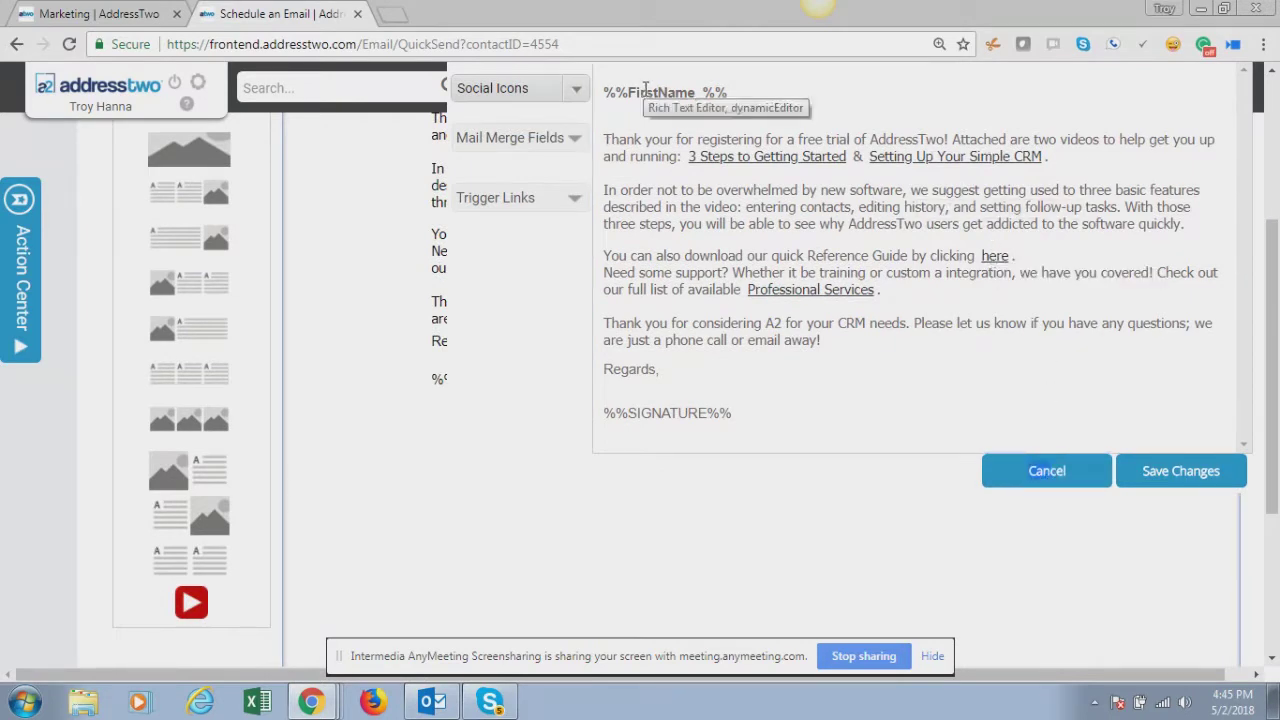
pyautogui.click(1047, 477)
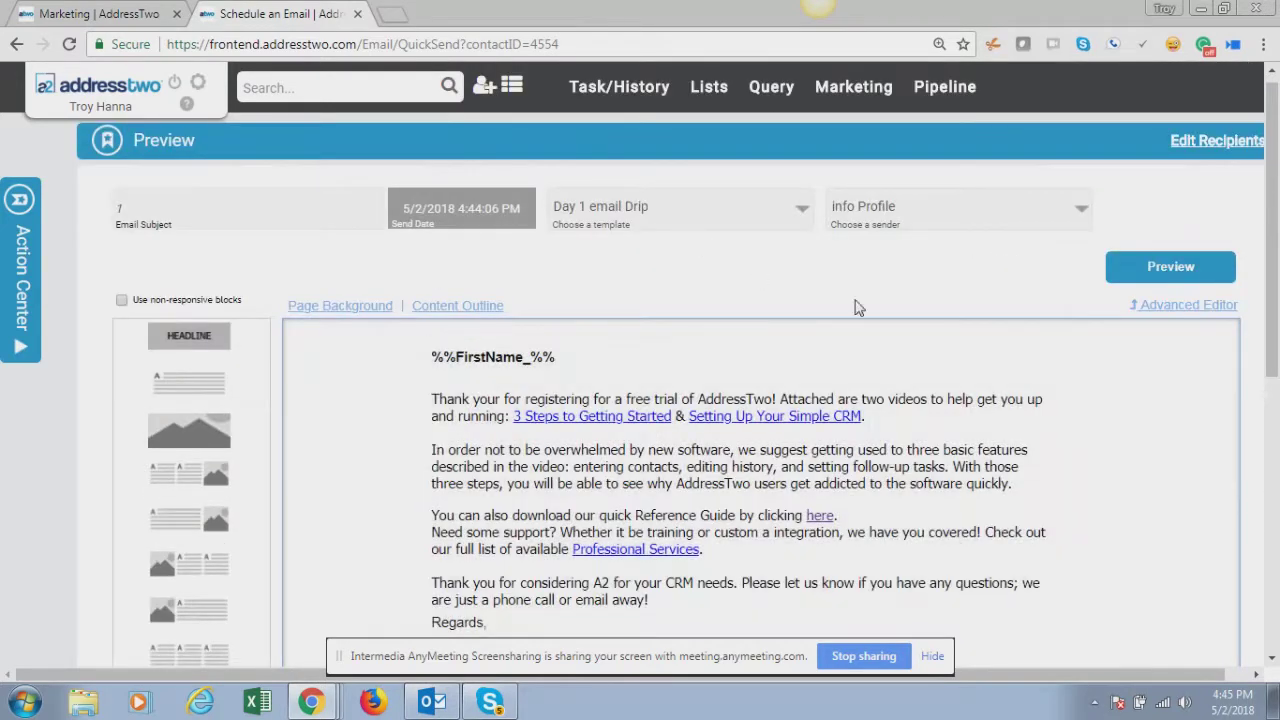
# Return to the marketing dashboard and check the emails listed in the Marketing Sent Box
pyautogui.click(822, 88)
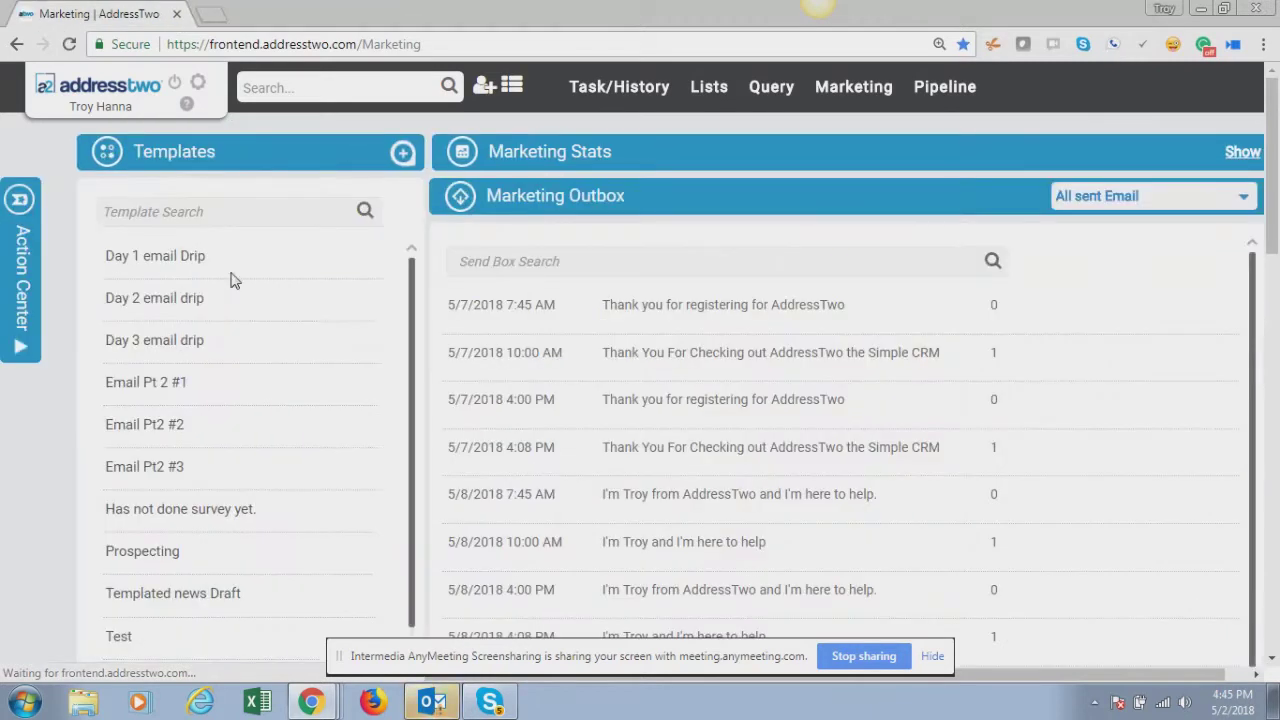
pyautogui.scroll(-1, 229, 300)
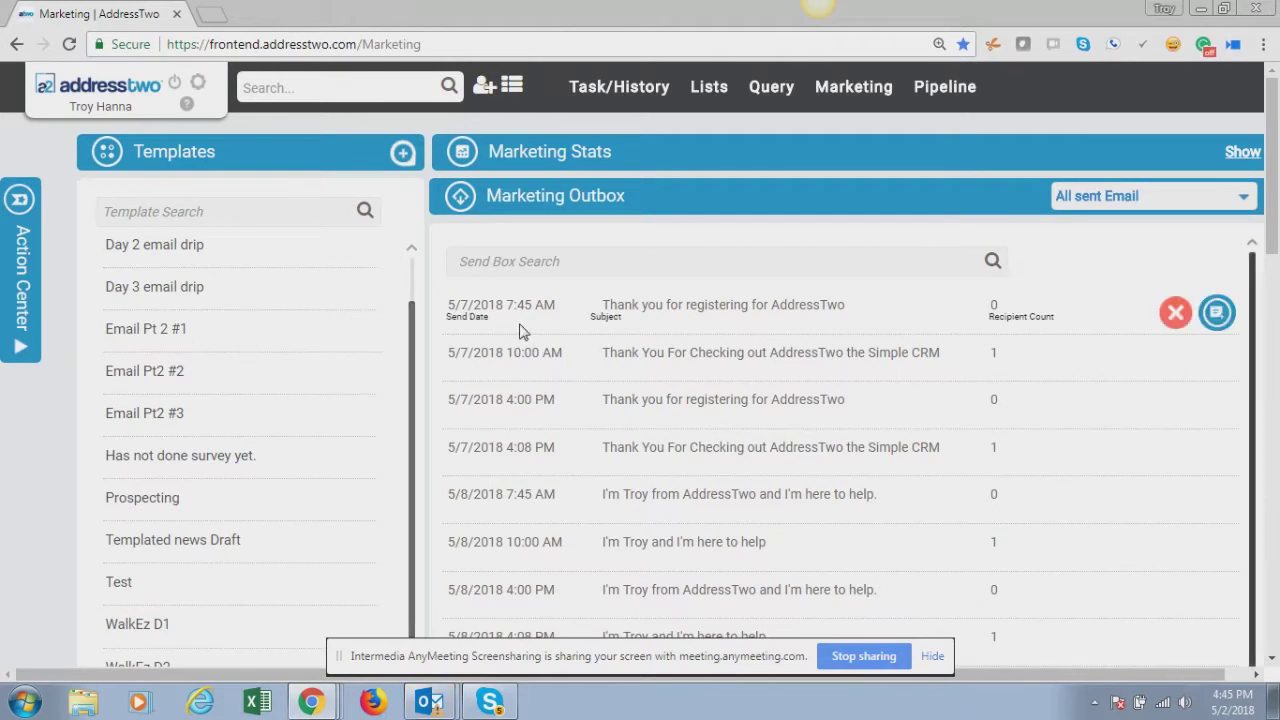
pyautogui.scroll(-1, 518, 330)
pyautogui.scroll(-5, 518, 330)
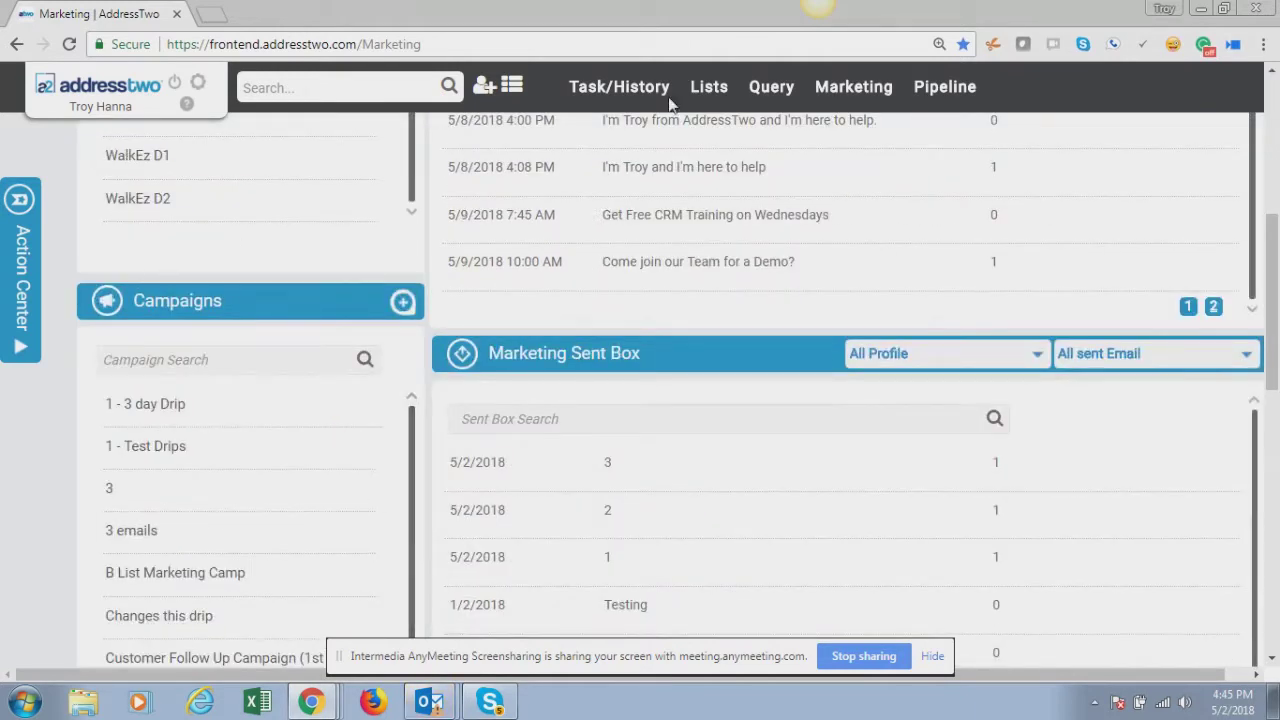
# Create and save a new campaign named "1a - Testing 3 day drip (2)" with the default permissions
pyautogui.click(403, 304)
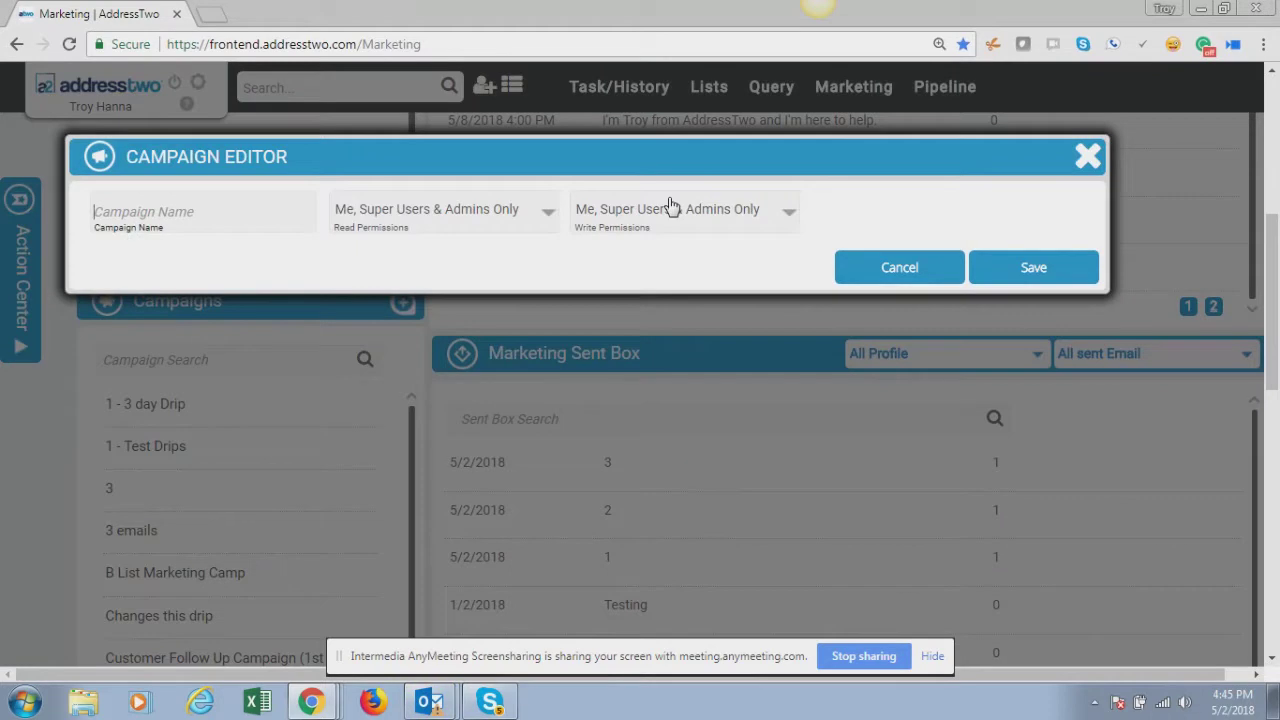
pyautogui.write('1 -')
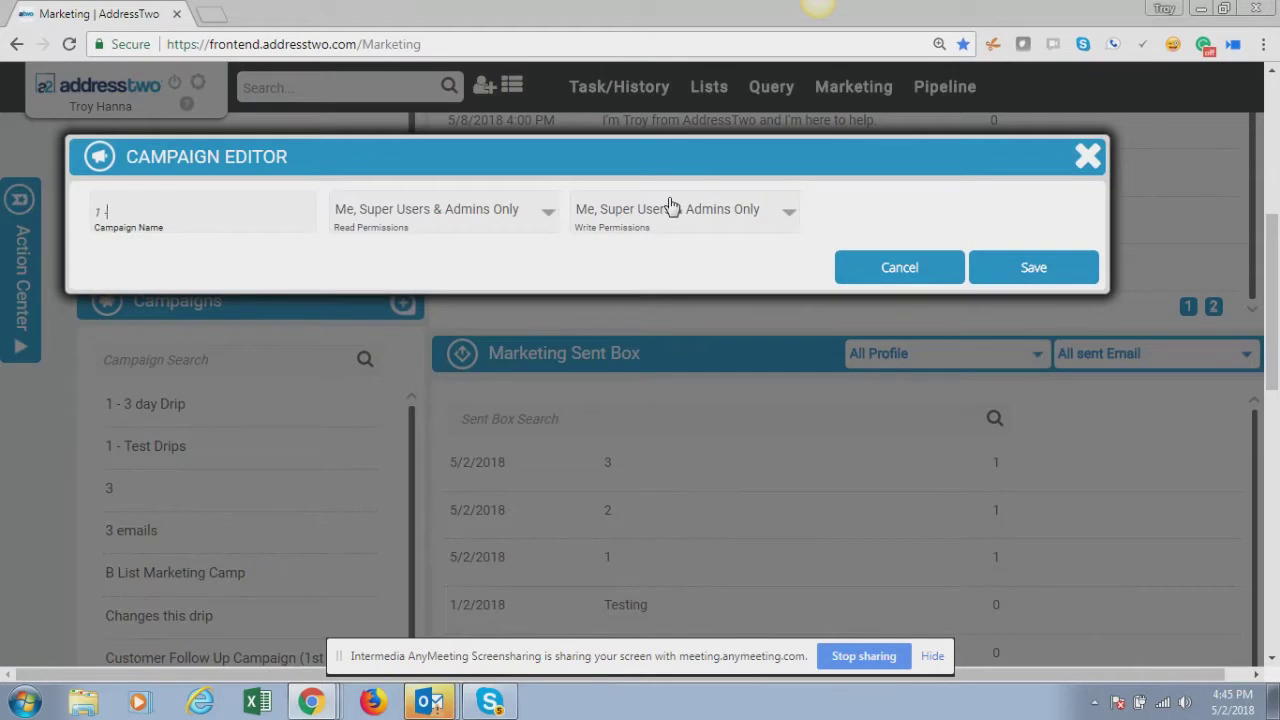
pyautogui.write(' Testing 2')
pyautogui.write(' day drip (2')
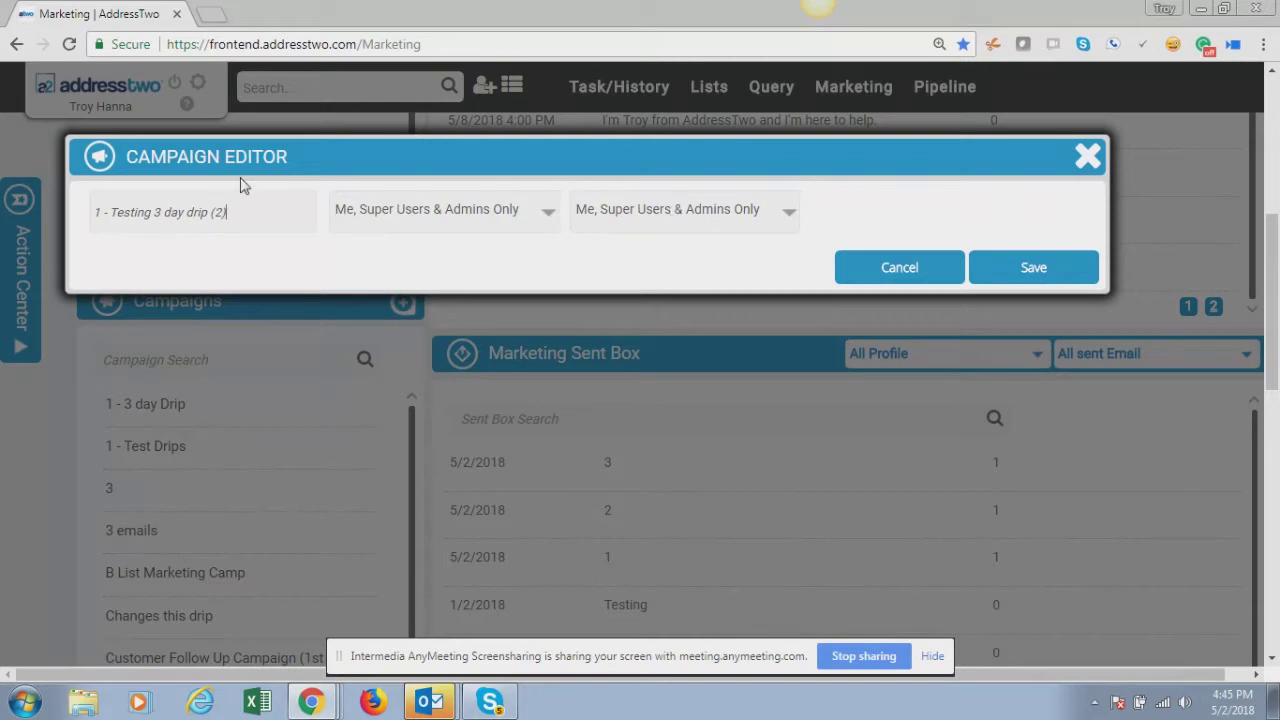
pyautogui.write('a')
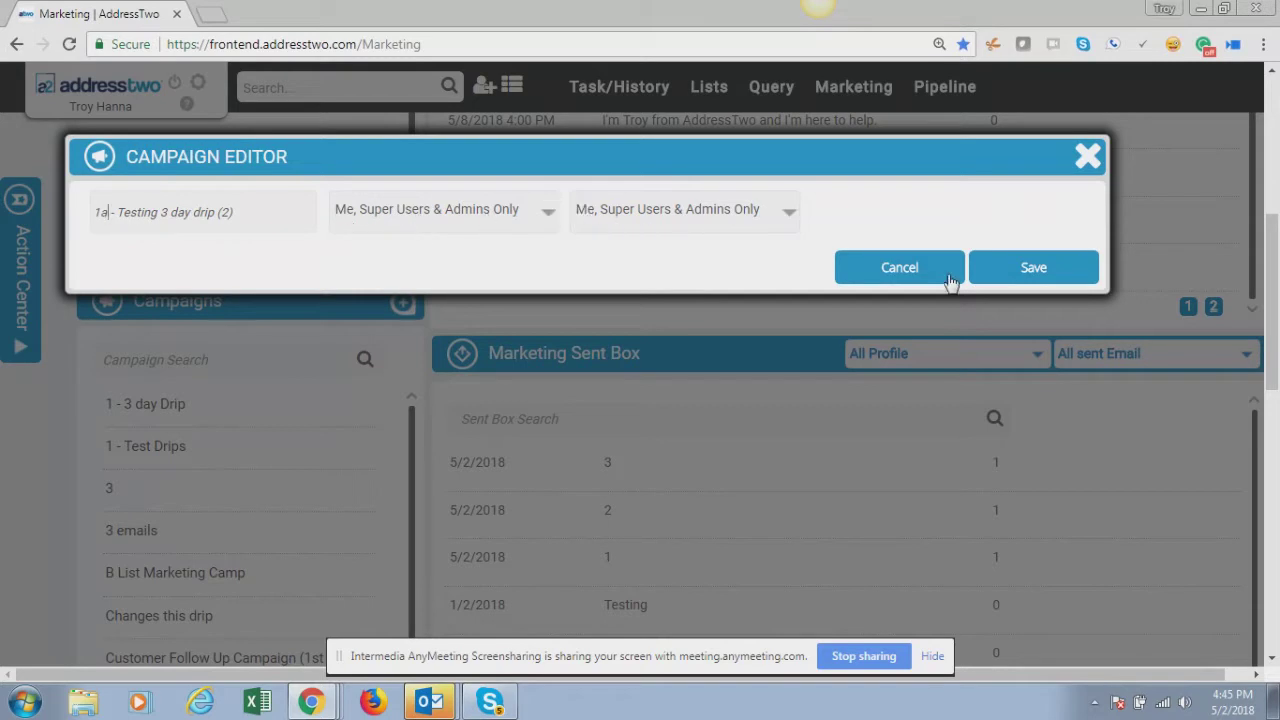
pyautogui.click(1033, 268)
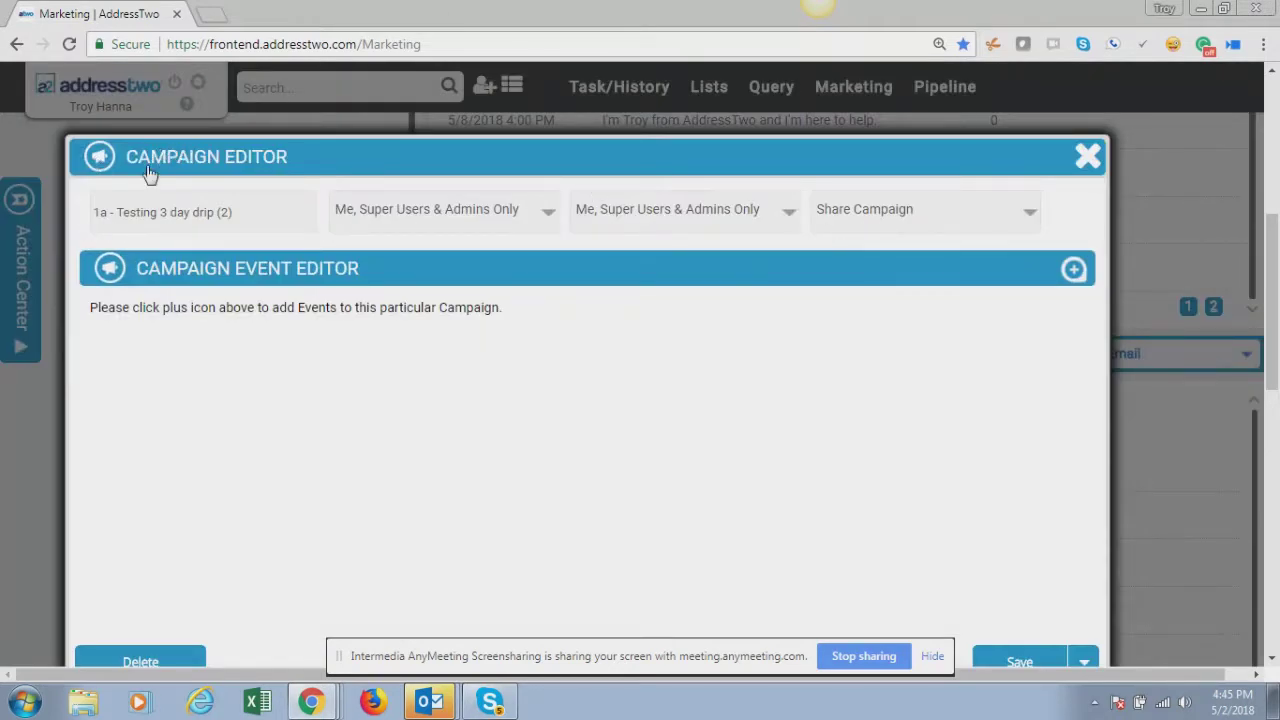
pyautogui.click(1074, 270)
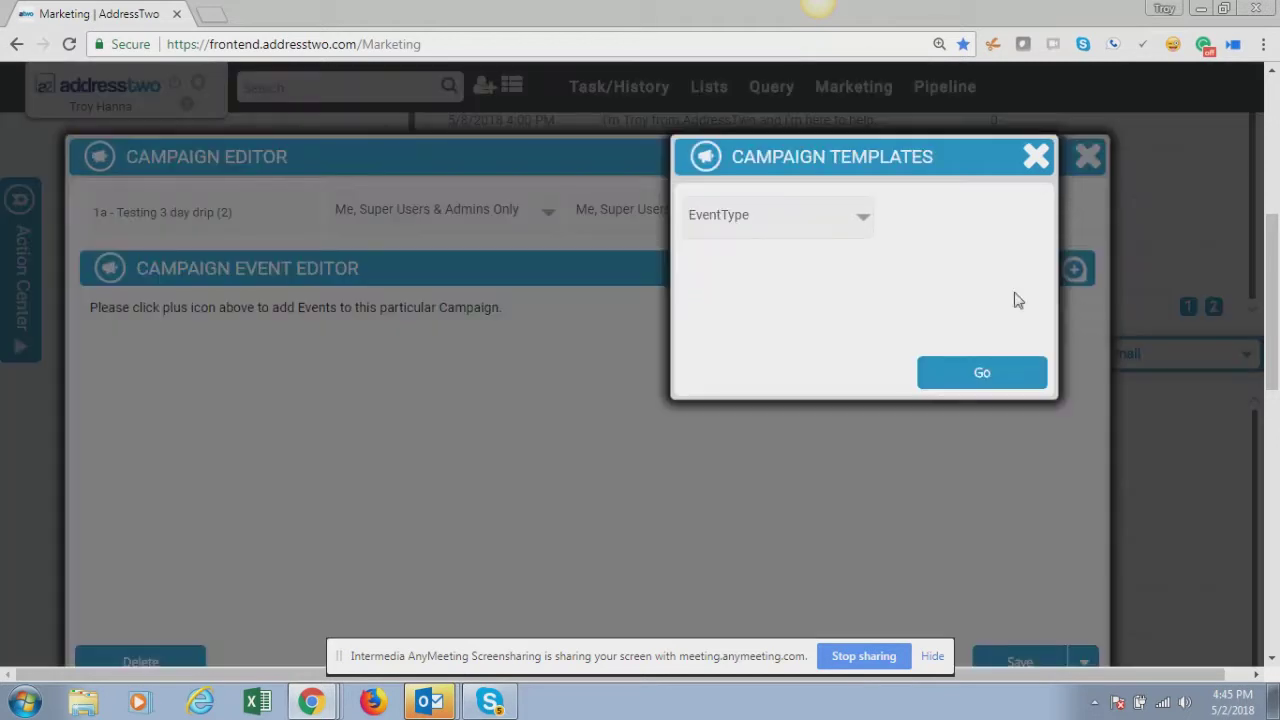
pyautogui.click(760, 214)
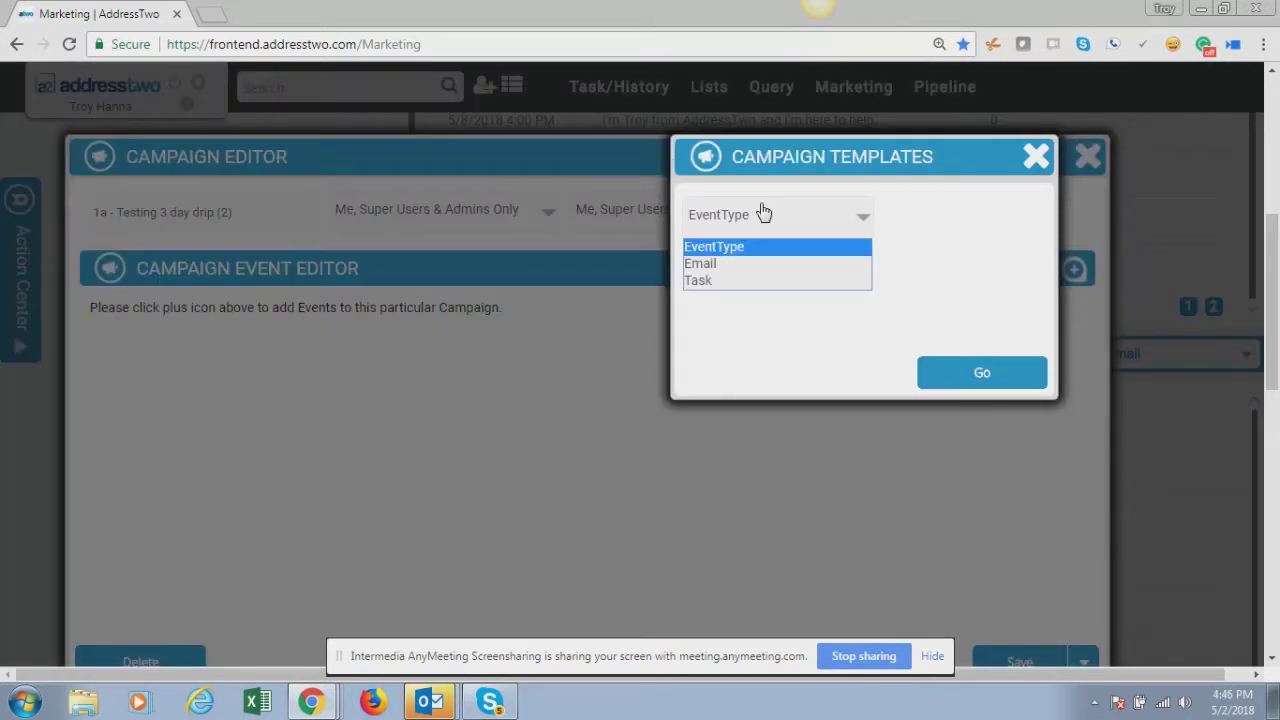
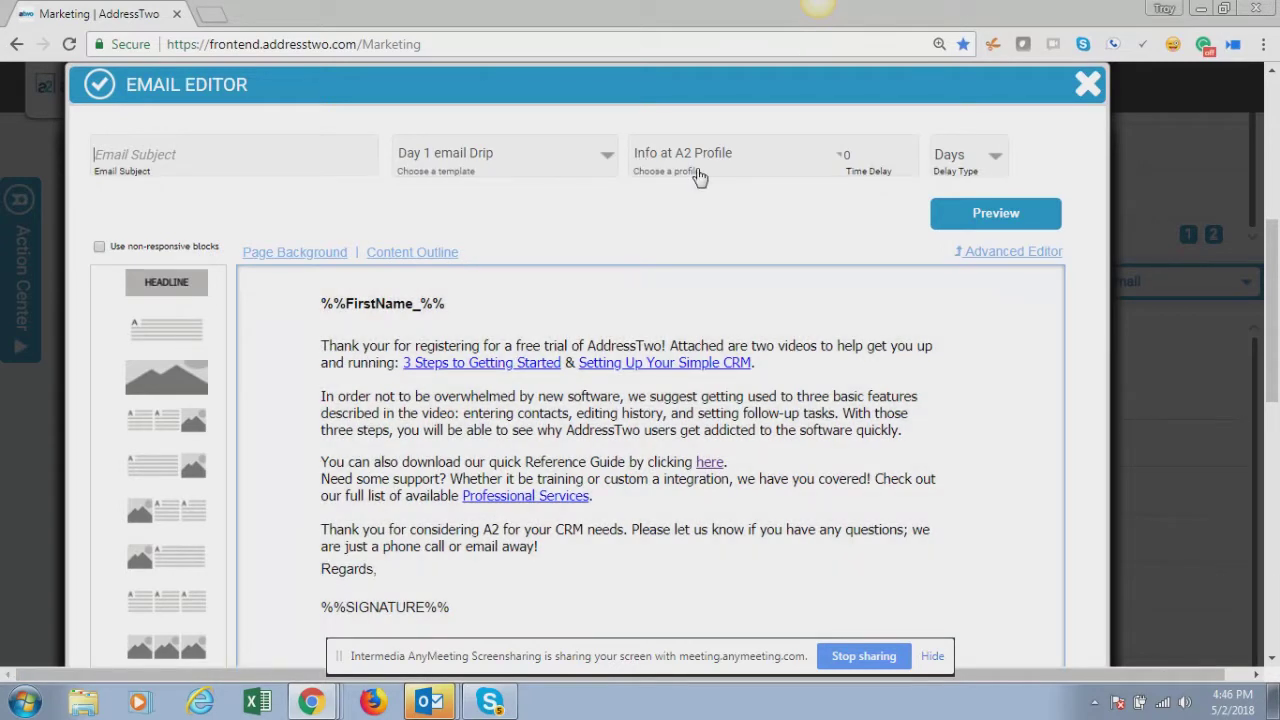
pyautogui.write('Thanks for checking out Add')
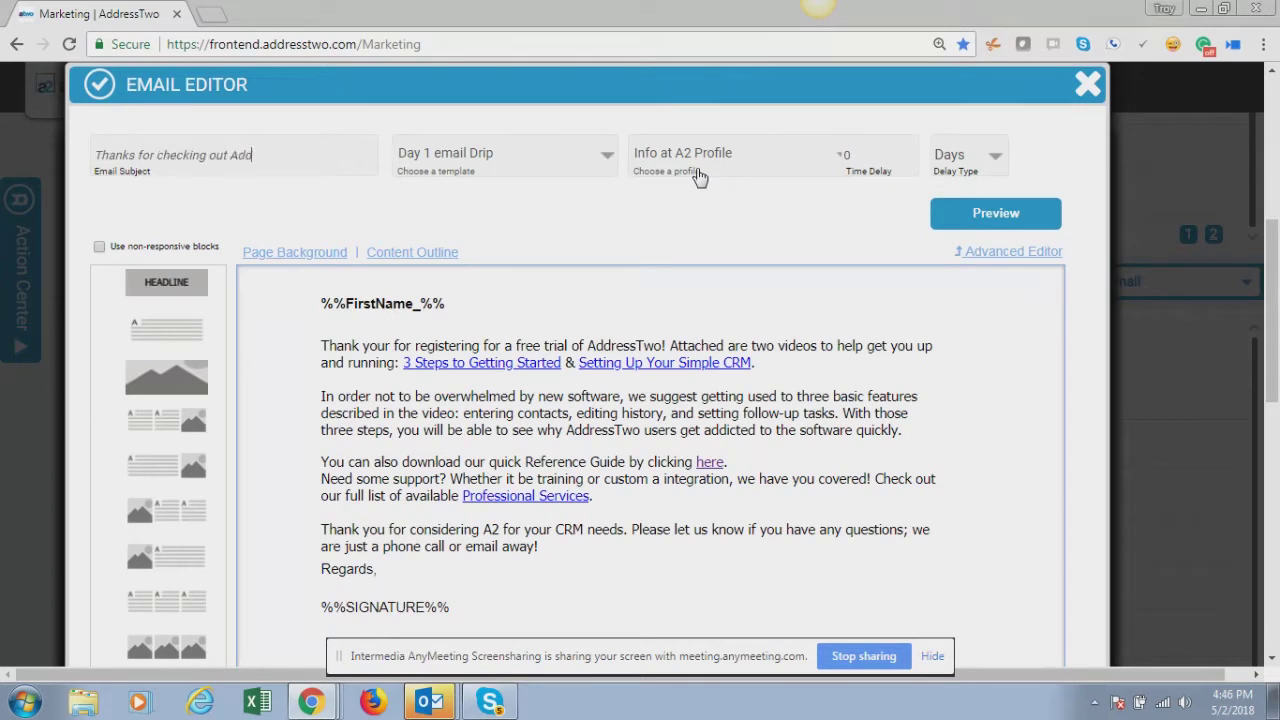
pyautogui.write('ressTwo.com')
pyautogui.click(1087, 88)
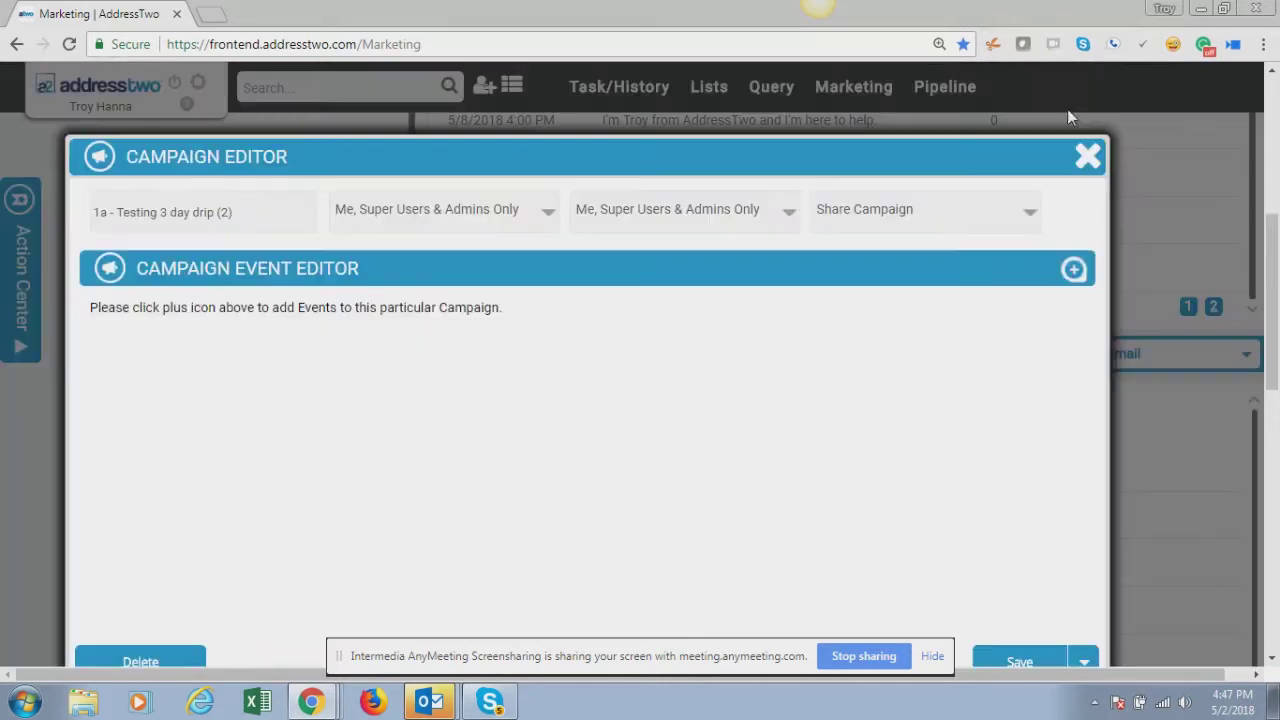
# Start a new email event in the campaign and enter the subject "Thanks for checking out A2"
pyautogui.click(1073, 268)
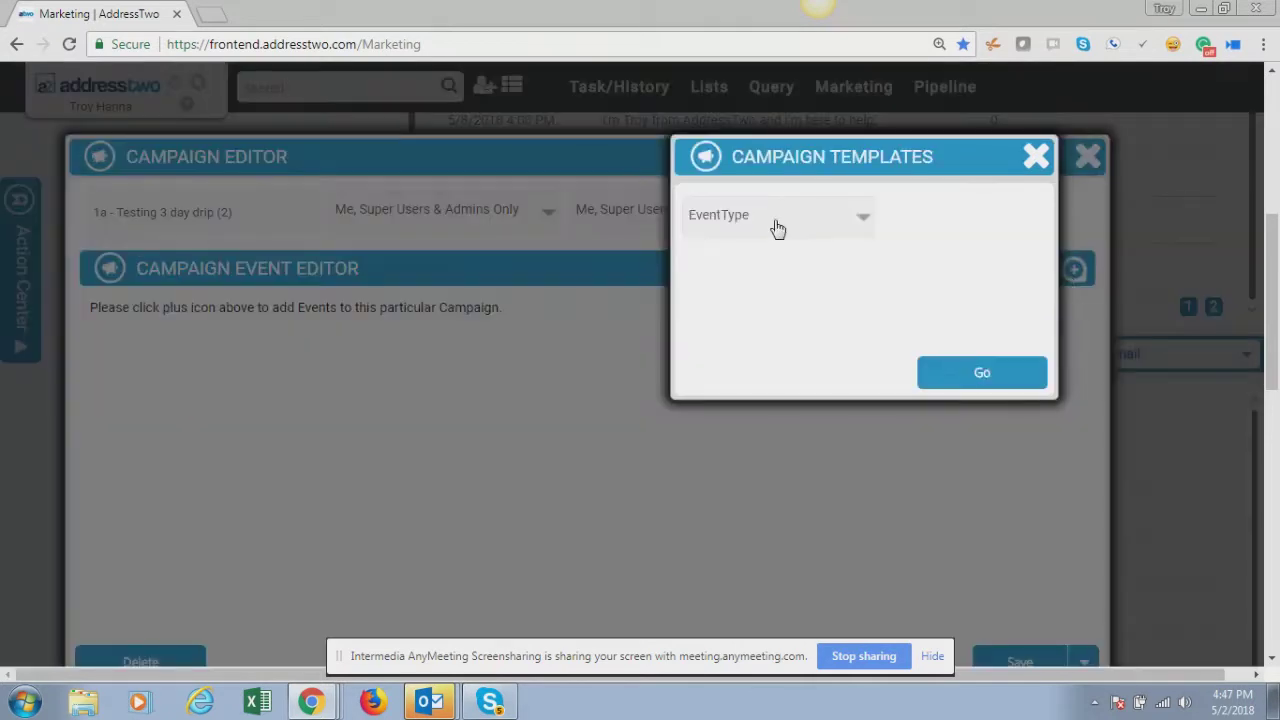
pyautogui.click(776, 224)
pyautogui.click(734, 264)
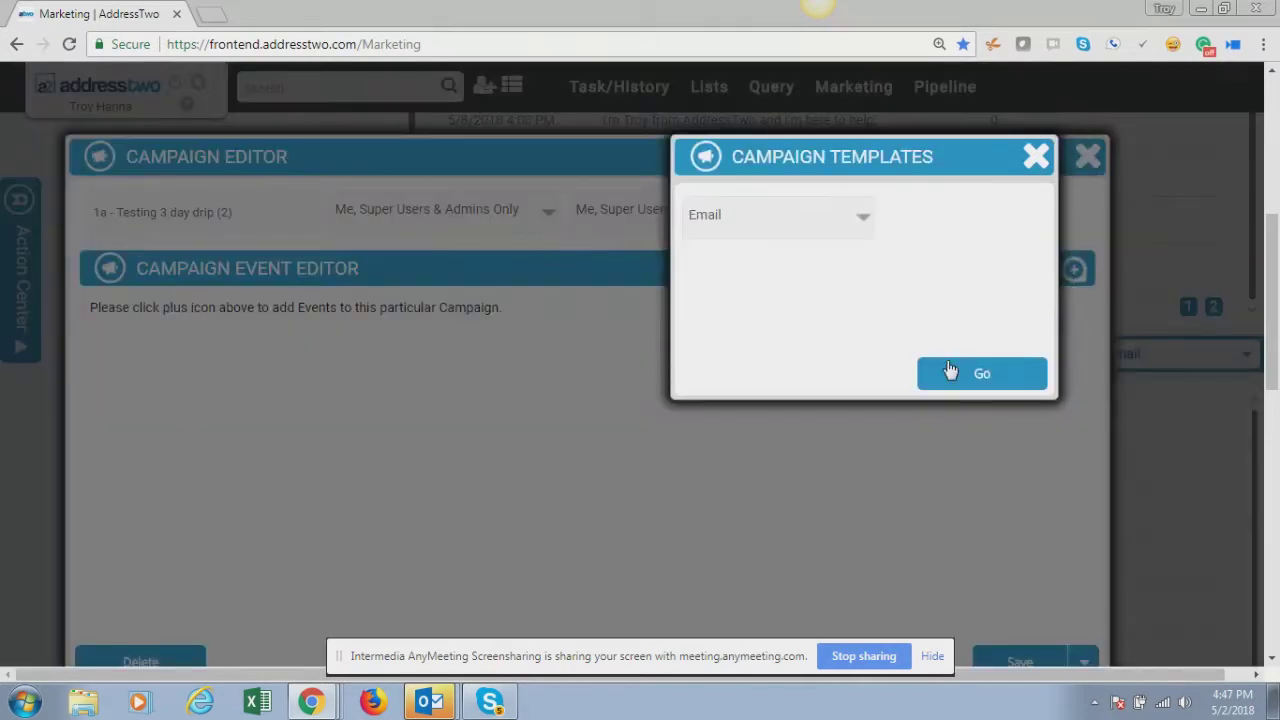
pyautogui.click(950, 371)
pyautogui.click(221, 160)
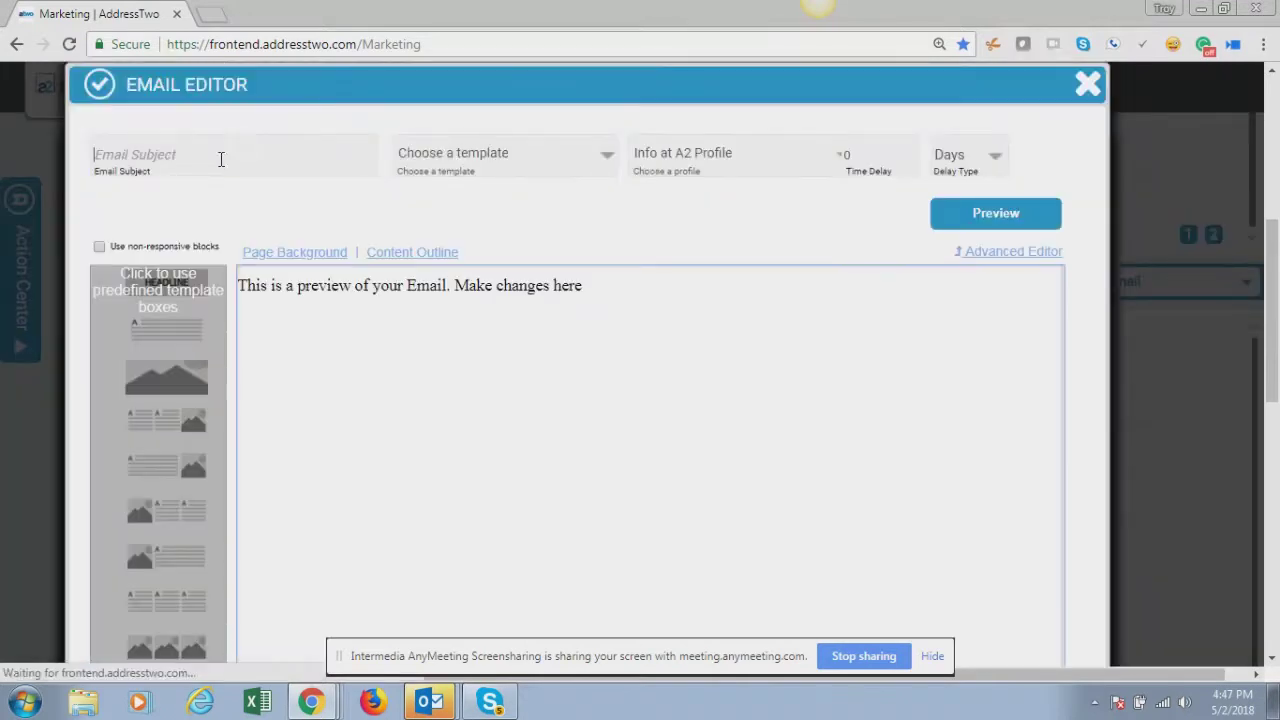
pyautogui.write('Thanks')
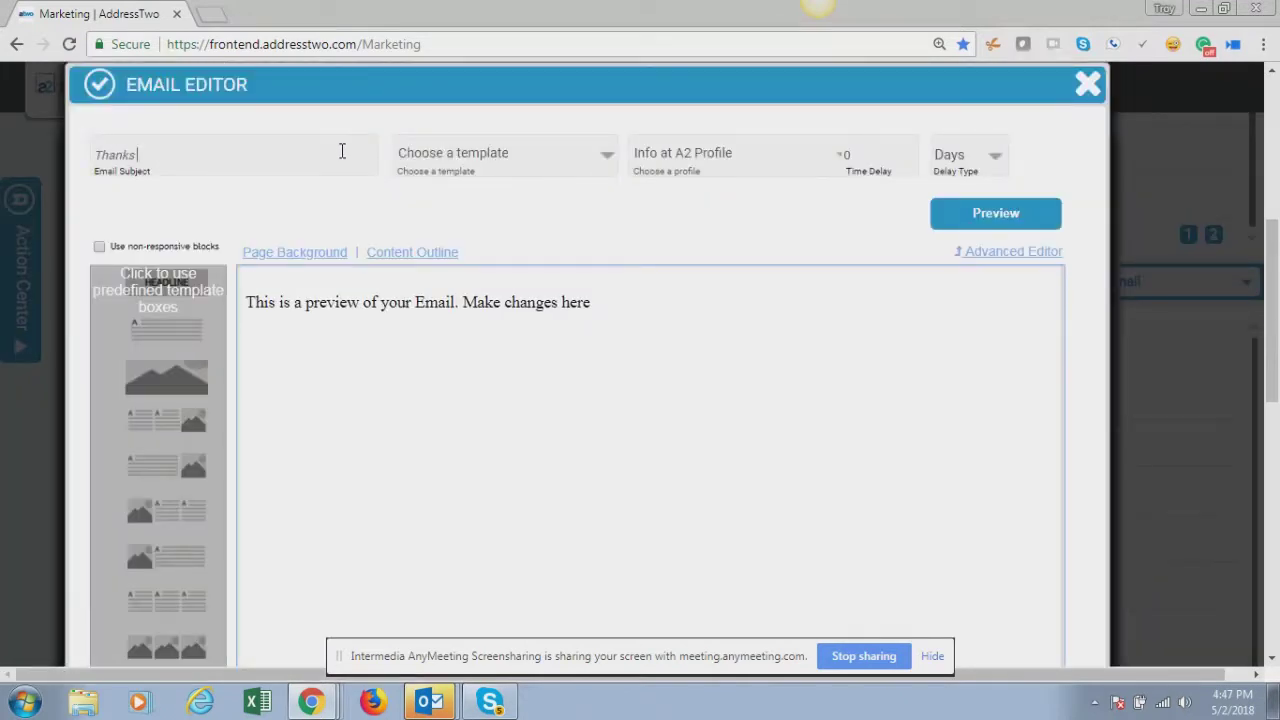
pyautogui.write(' for check')
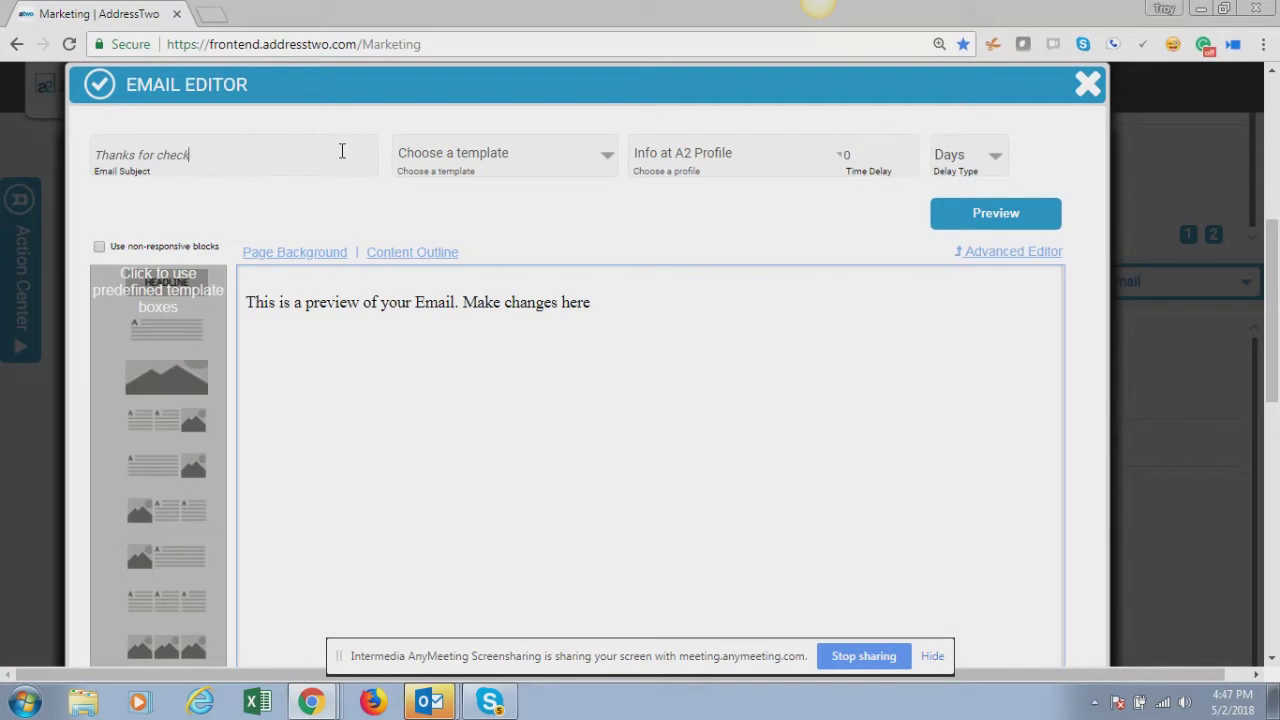
pyautogui.write('ing out A32')
pyautogui.press('BackSpace')
pyautogui.press('BackSpace')
pyautogui.write('2')
# Apply the Day 1 email Drip template to the email event and save it
pyautogui.click(483, 150)
pyautogui.click(495, 220)
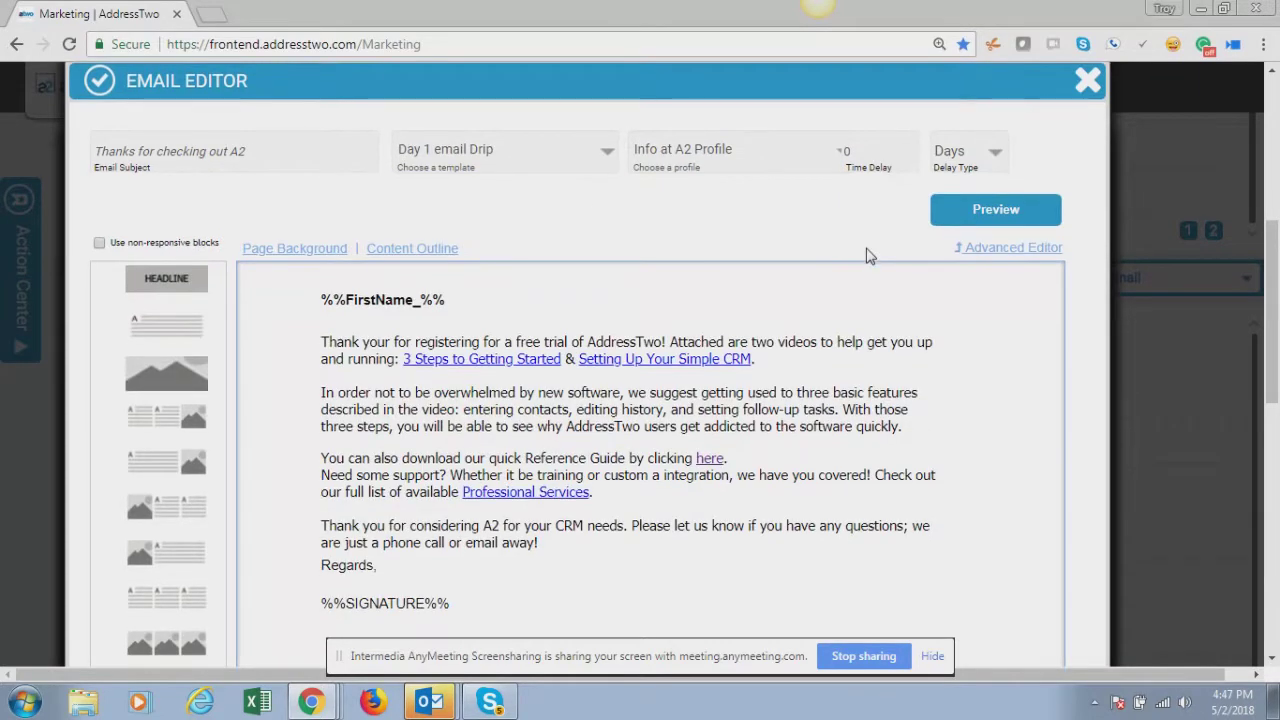
pyautogui.scroll(-2, 975, 485)
pyautogui.scroll(-3, 975, 485)
pyautogui.click(1030, 592)
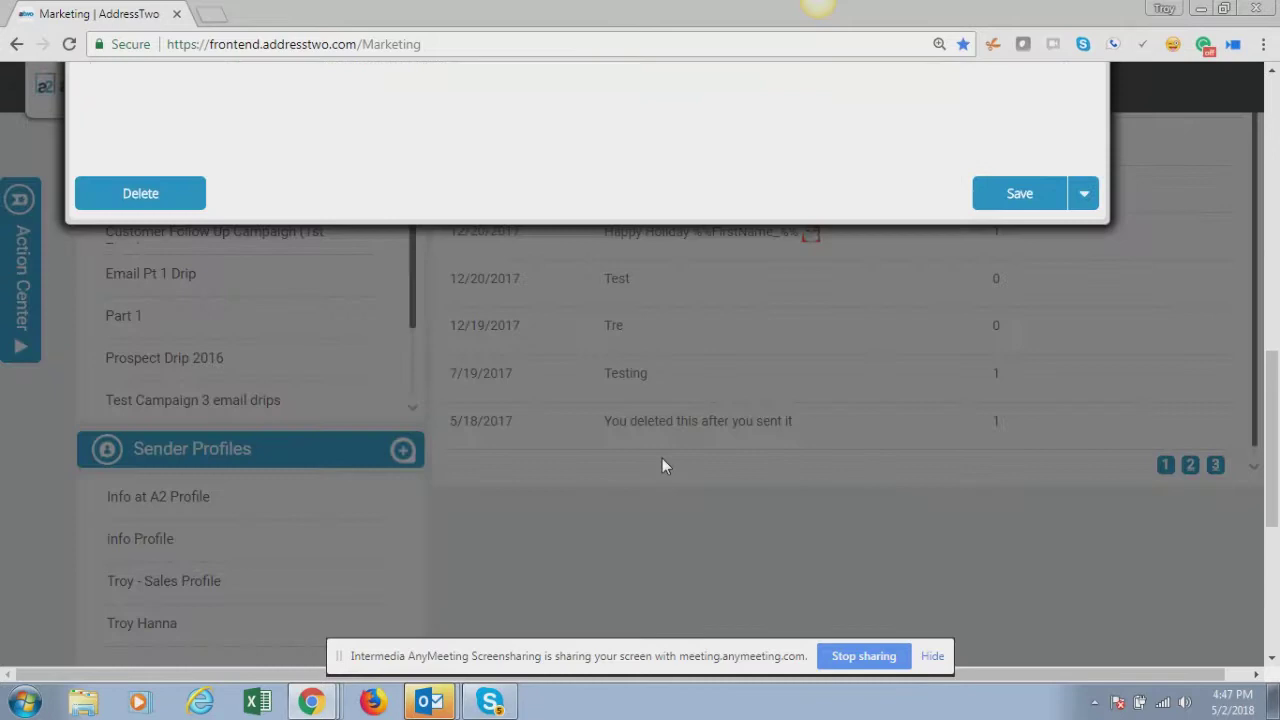
# Start a second email event in the campaign and set its time delay to 1 day
pyautogui.scroll(5, 614, 406)
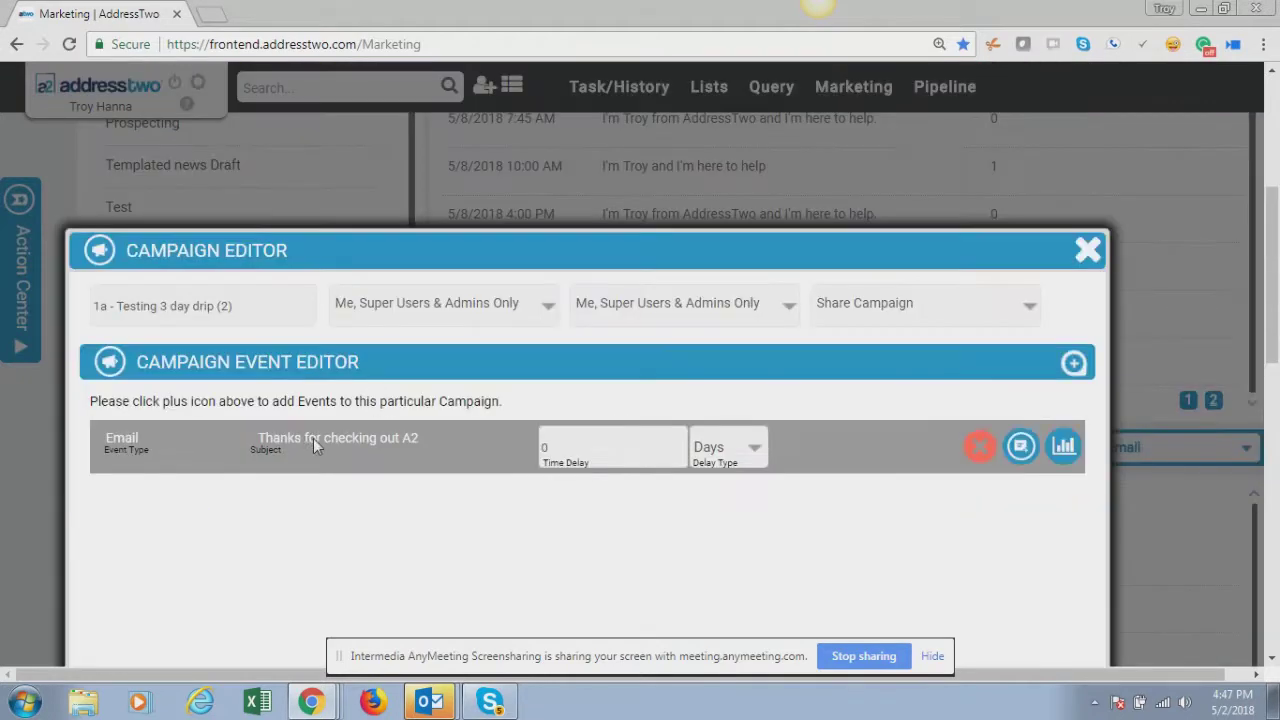
pyautogui.click(1073, 363)
pyautogui.click(825, 222)
pyautogui.click(780, 261)
pyautogui.click(1003, 370)
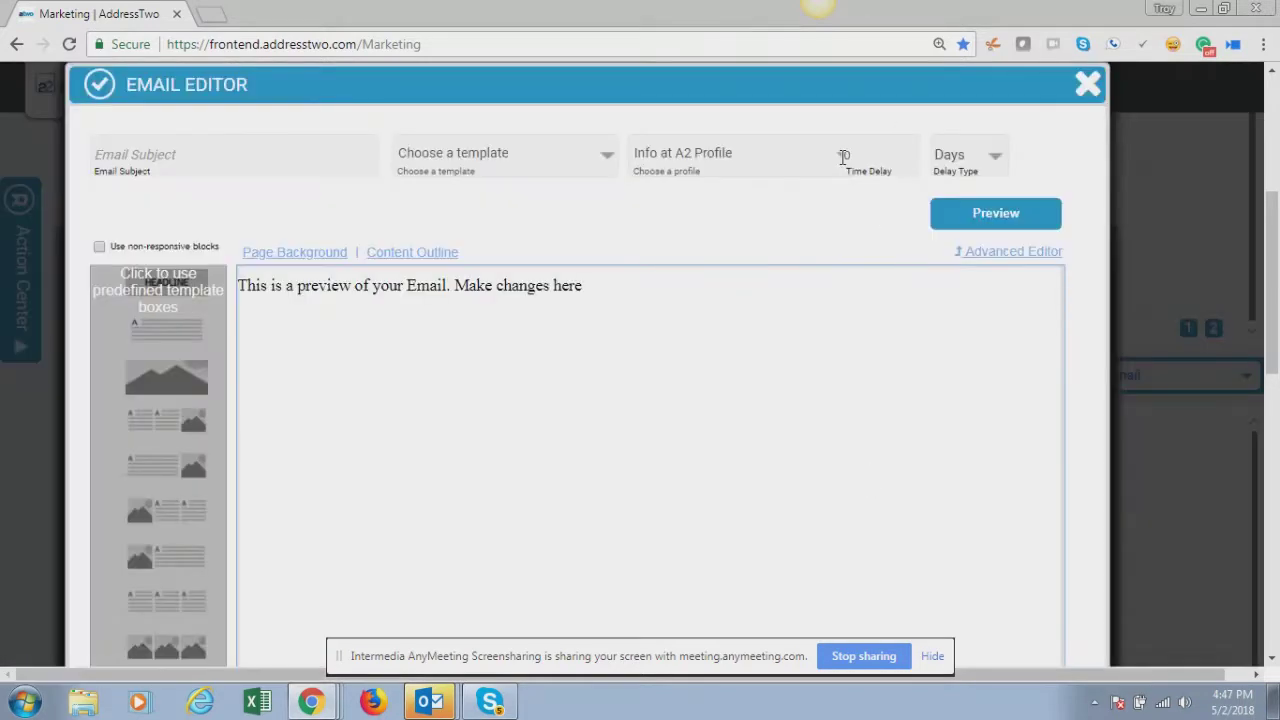
pyautogui.doubleClick(843, 157)
pyautogui.click(846, 153)
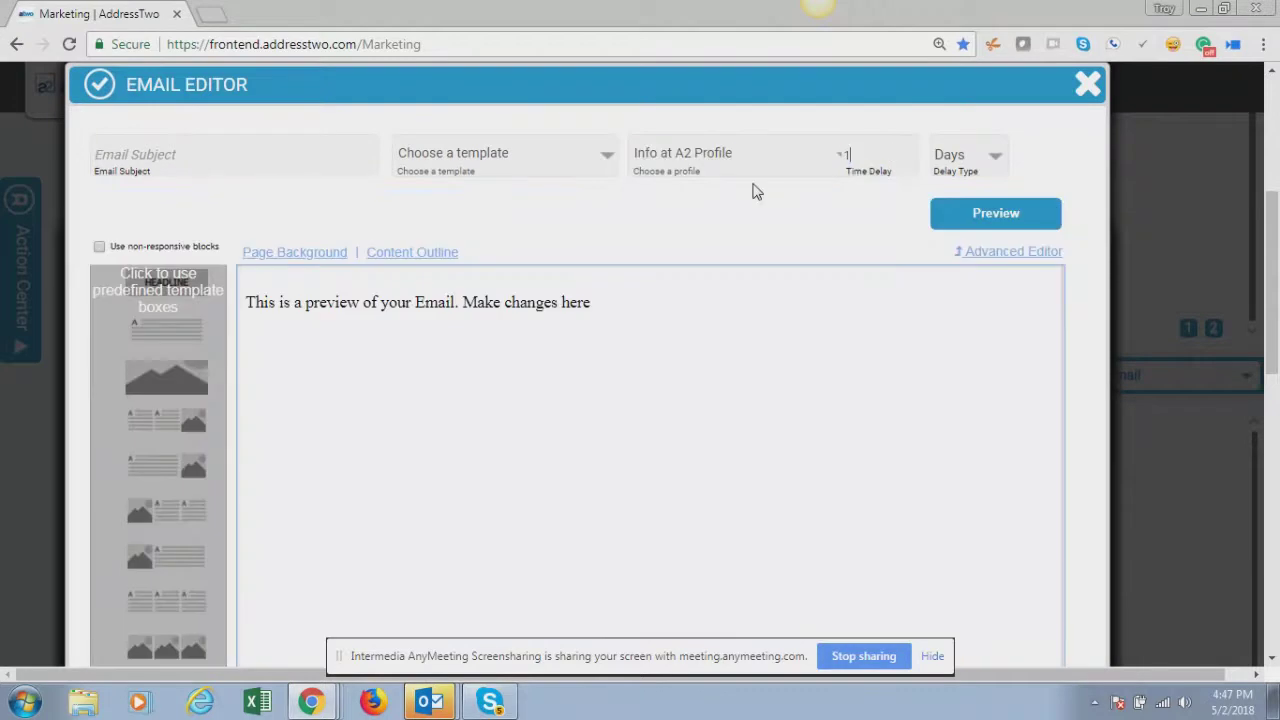
# Apply the Day 2 email drip template and enter a subject introducing the AddressTwo sender by name, who loves to help people with CRM
pyautogui.click(590, 156)
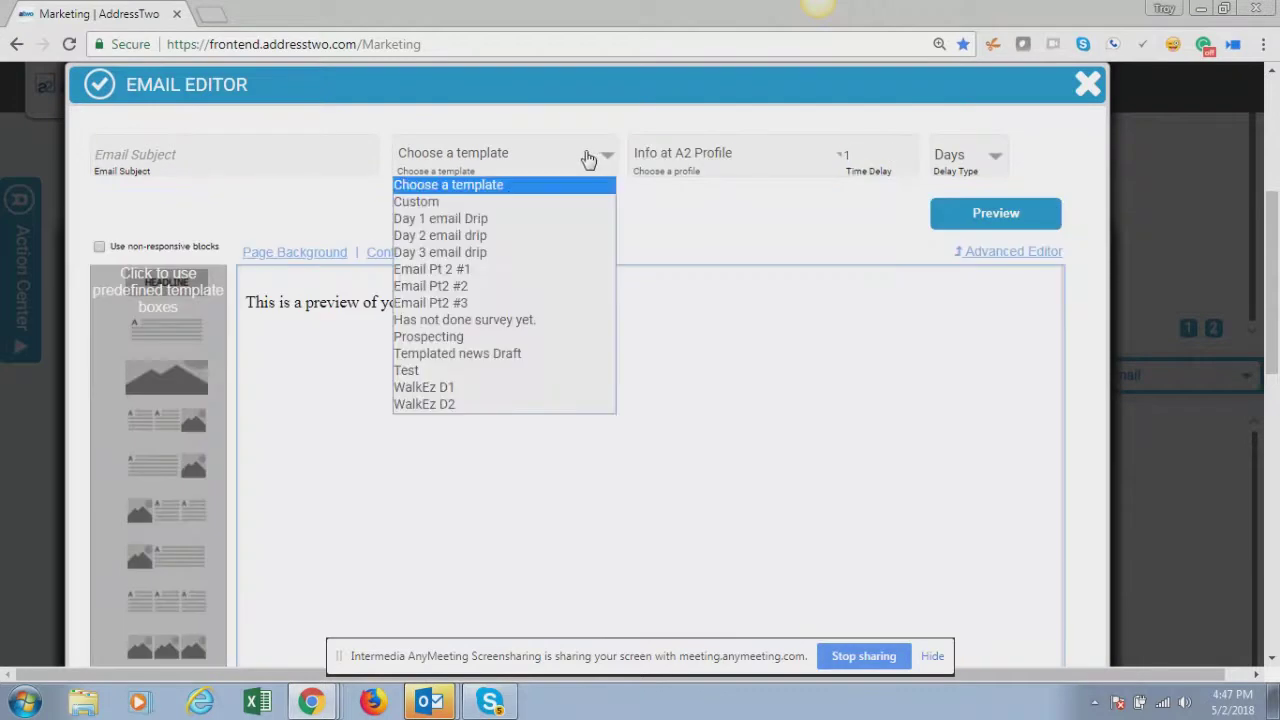
pyautogui.click(512, 236)
pyautogui.click(180, 156)
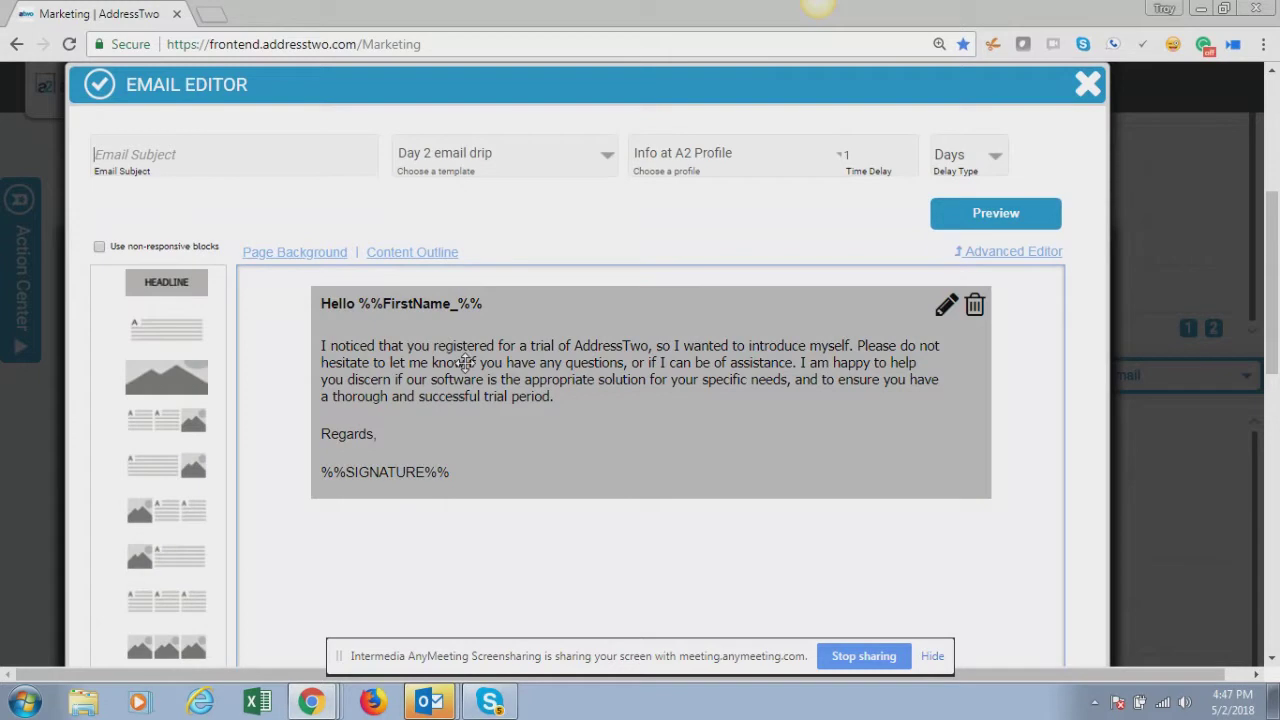
pyautogui.write("I'm Troy at AddressTwo and I love to help")
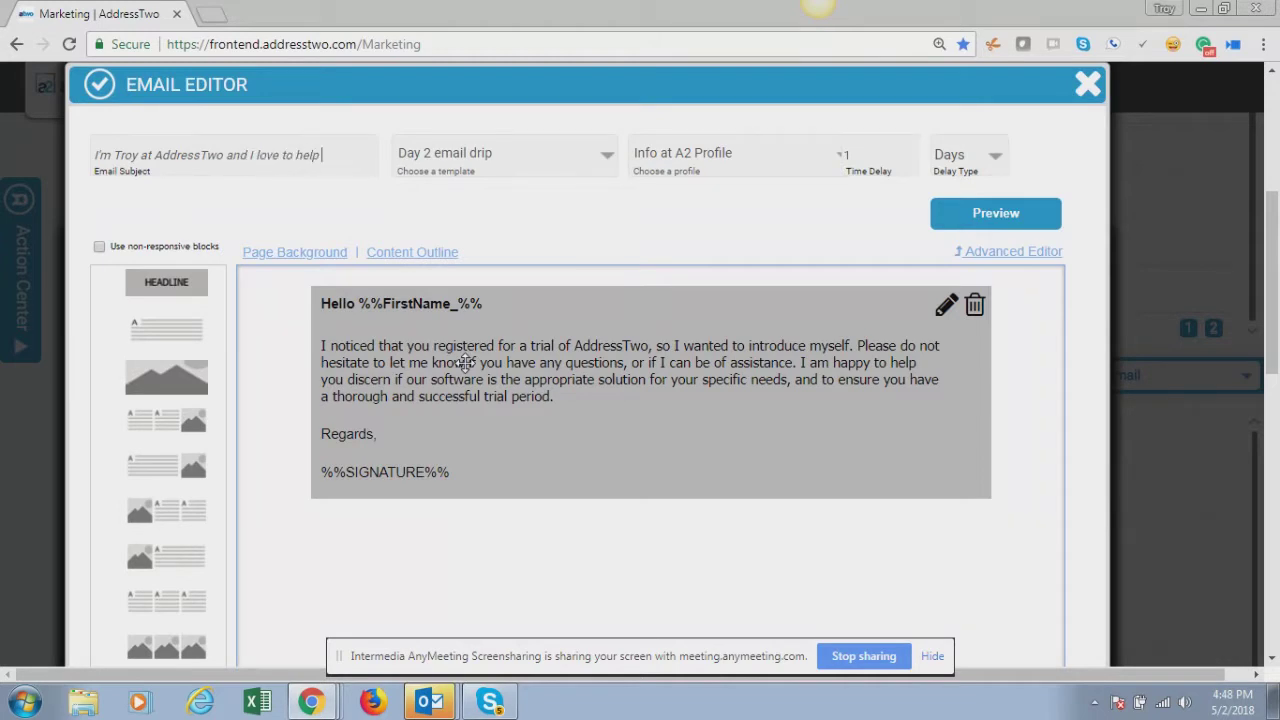
pyautogui.write(' people with cRM')
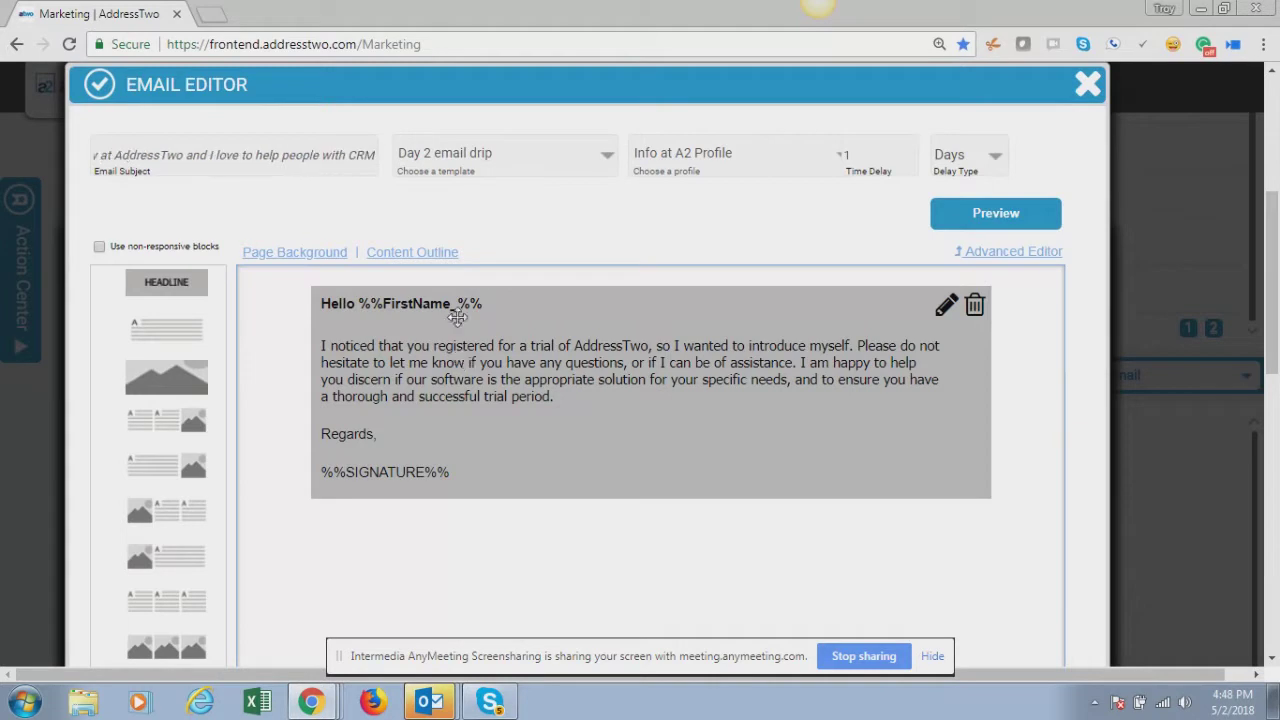
# Save the second email event and close the campaign
pyautogui.scroll(-6, 974, 491)
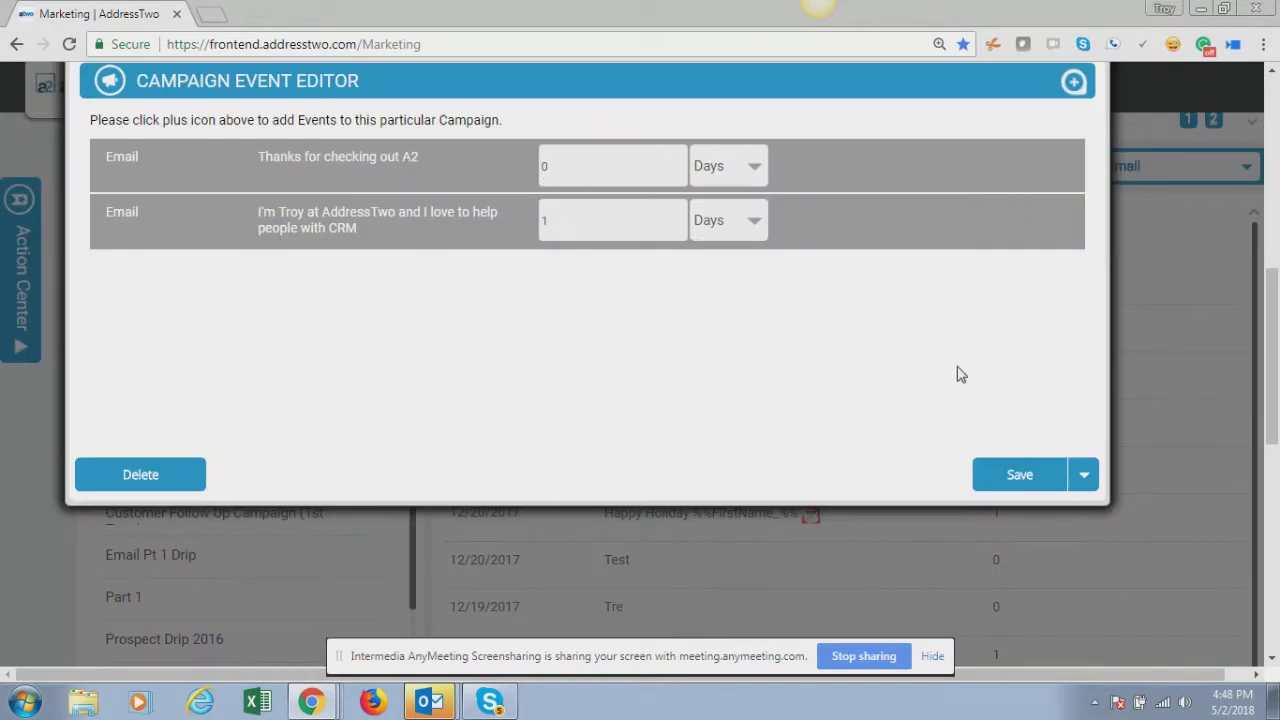
pyautogui.scroll(4, 1000, 340)
pyautogui.click(1087, 345)
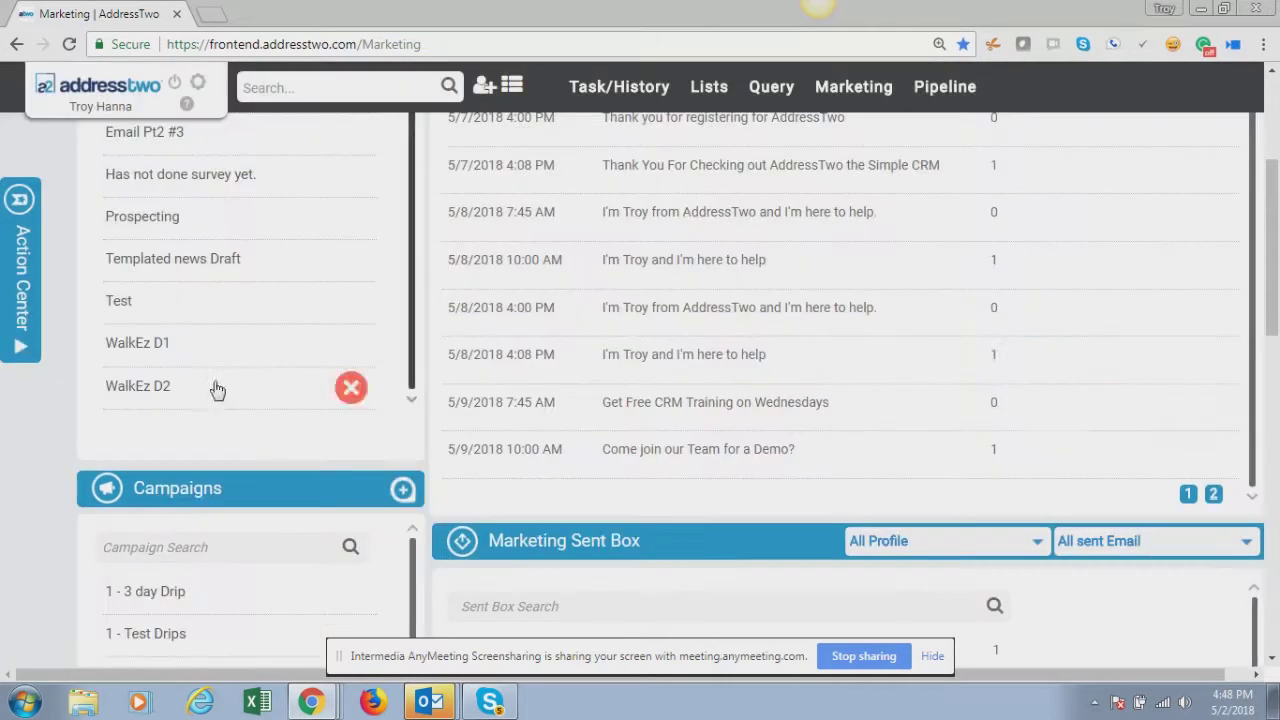
# Open the campaign "Test Campaign 3 email drips" and review the template text and sender profile of its first email
pyautogui.scroll(-3, 200, 597)
pyautogui.scroll(-1, 200, 597)
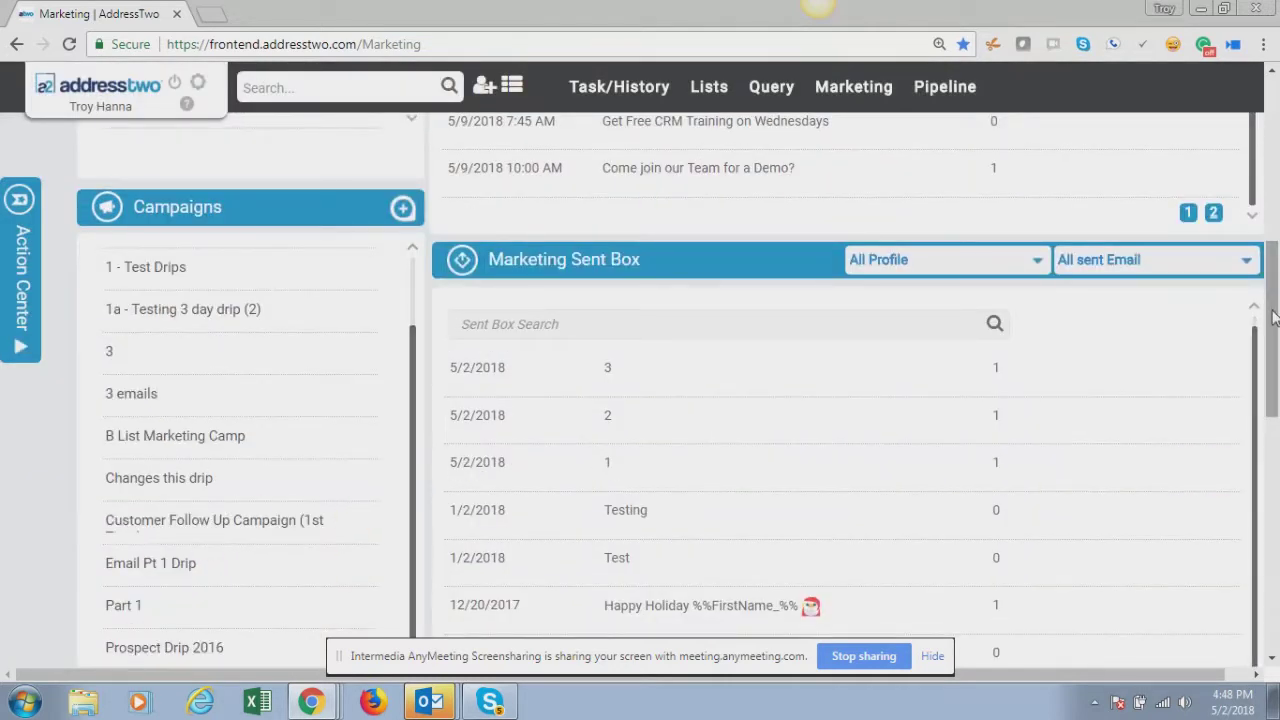
pyautogui.scroll(-1, 1104, 366)
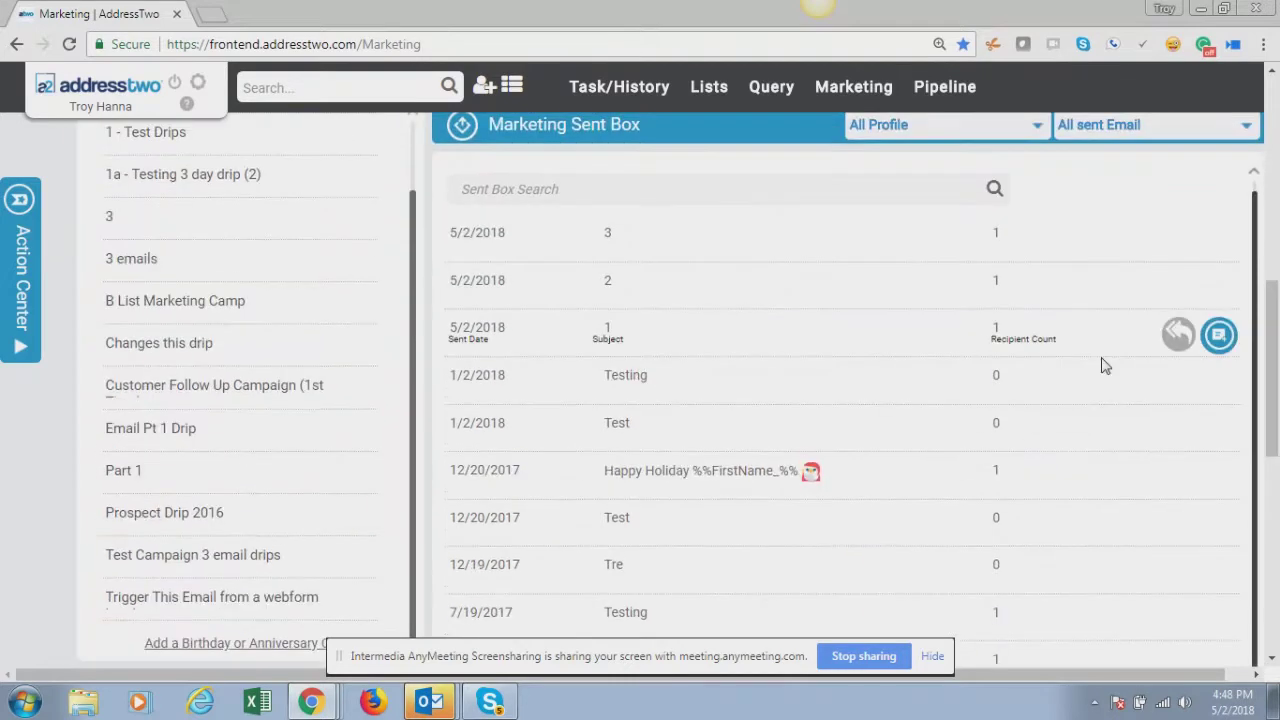
pyautogui.click(157, 558)
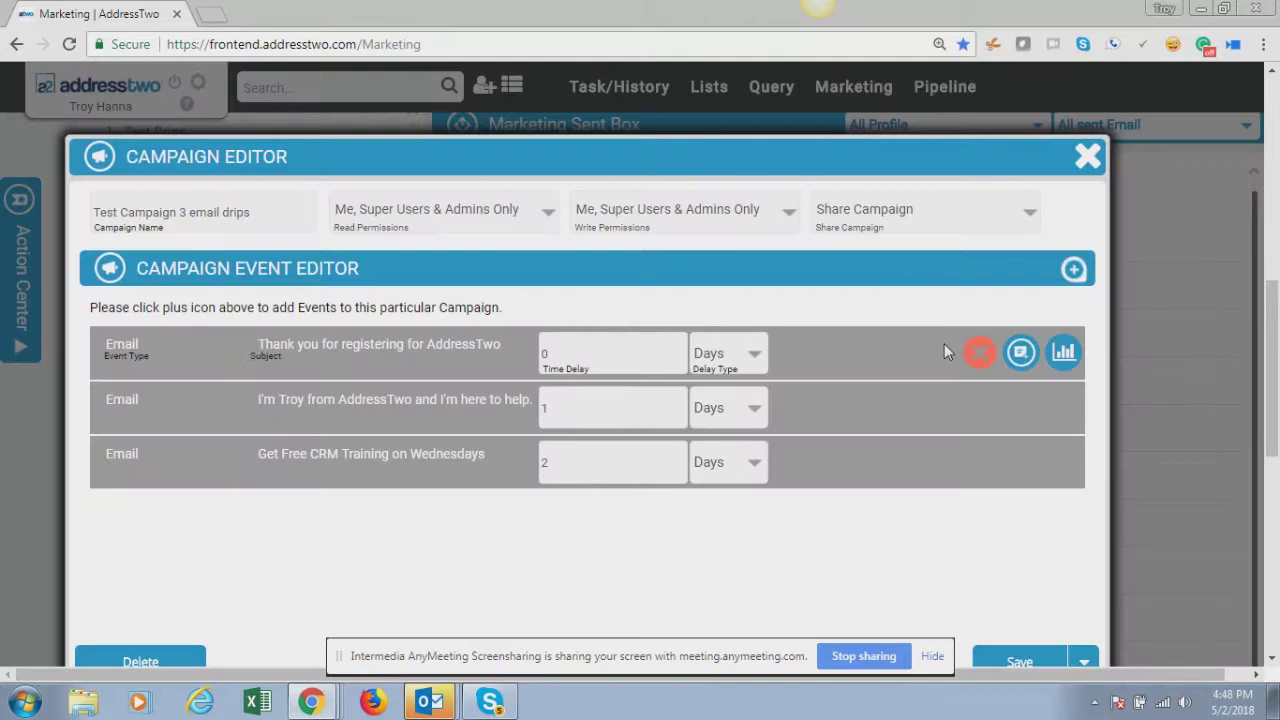
pyautogui.click(1021, 351)
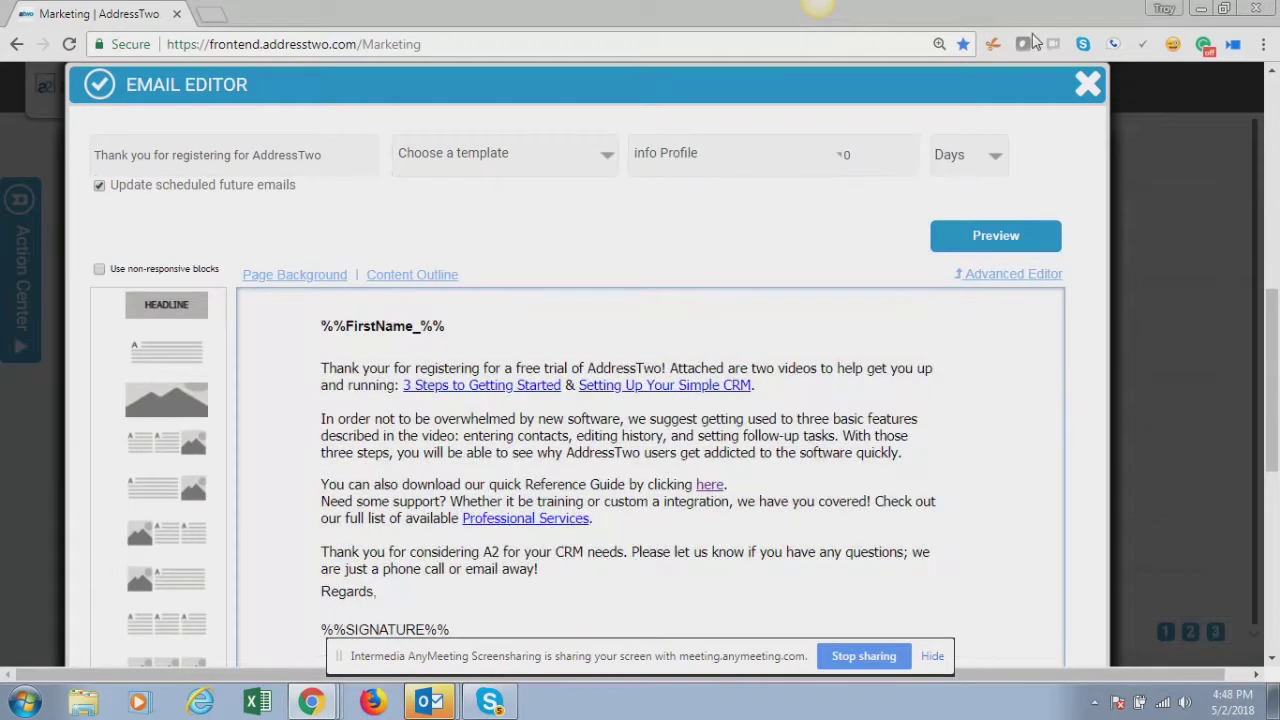
pyautogui.click(1087, 84)
# Review the sender profile of the campaign's second email, and check the events' time delays against today's date
pyautogui.moveTo(493, 401)
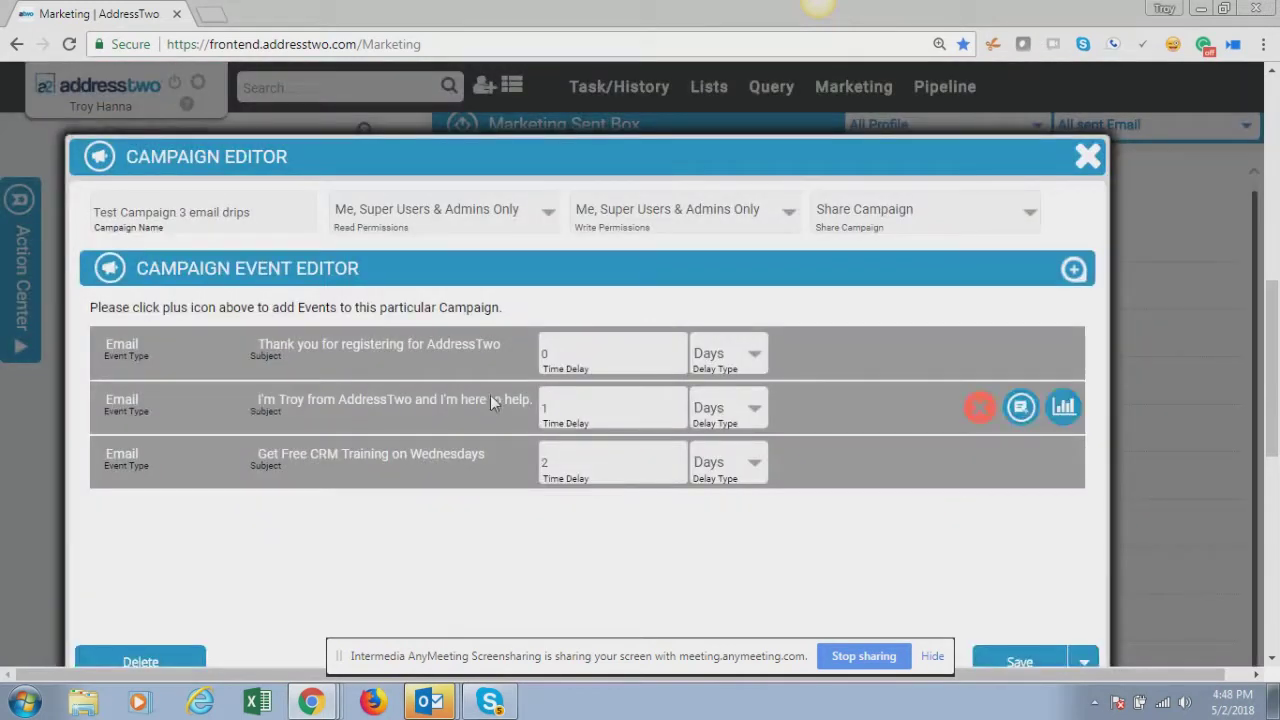
pyautogui.click(1020, 406)
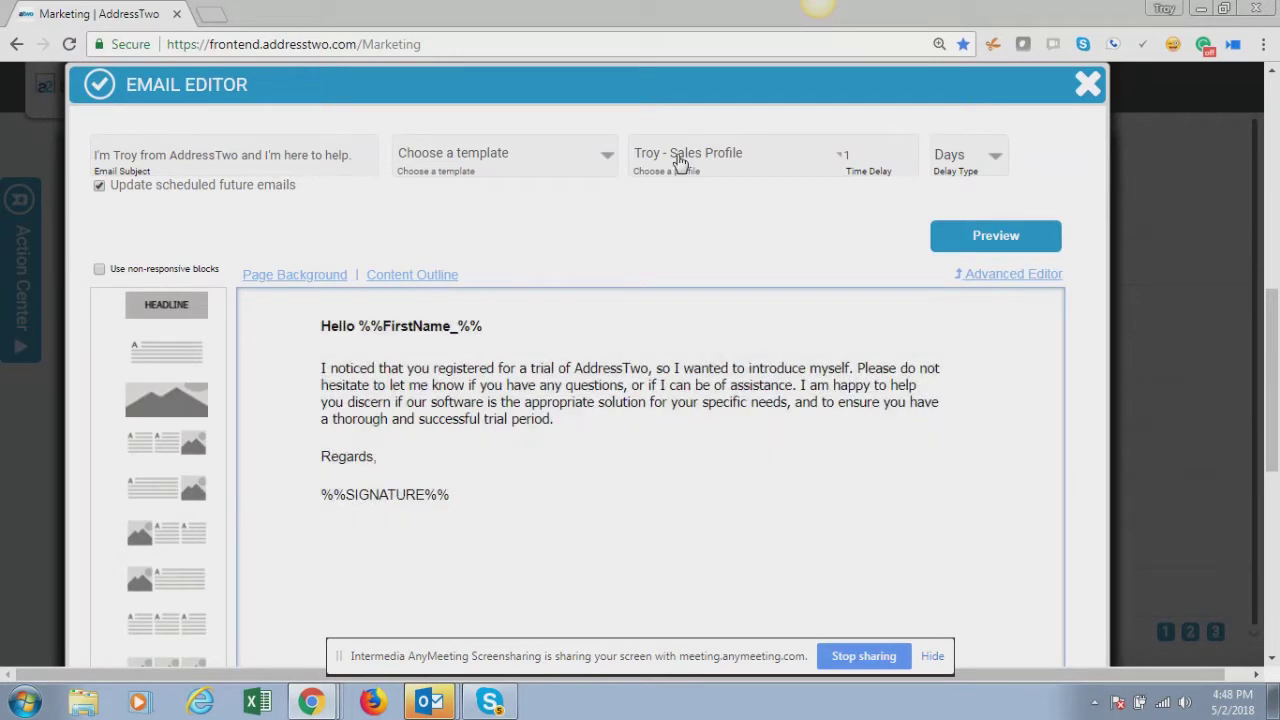
pyautogui.click(1086, 86)
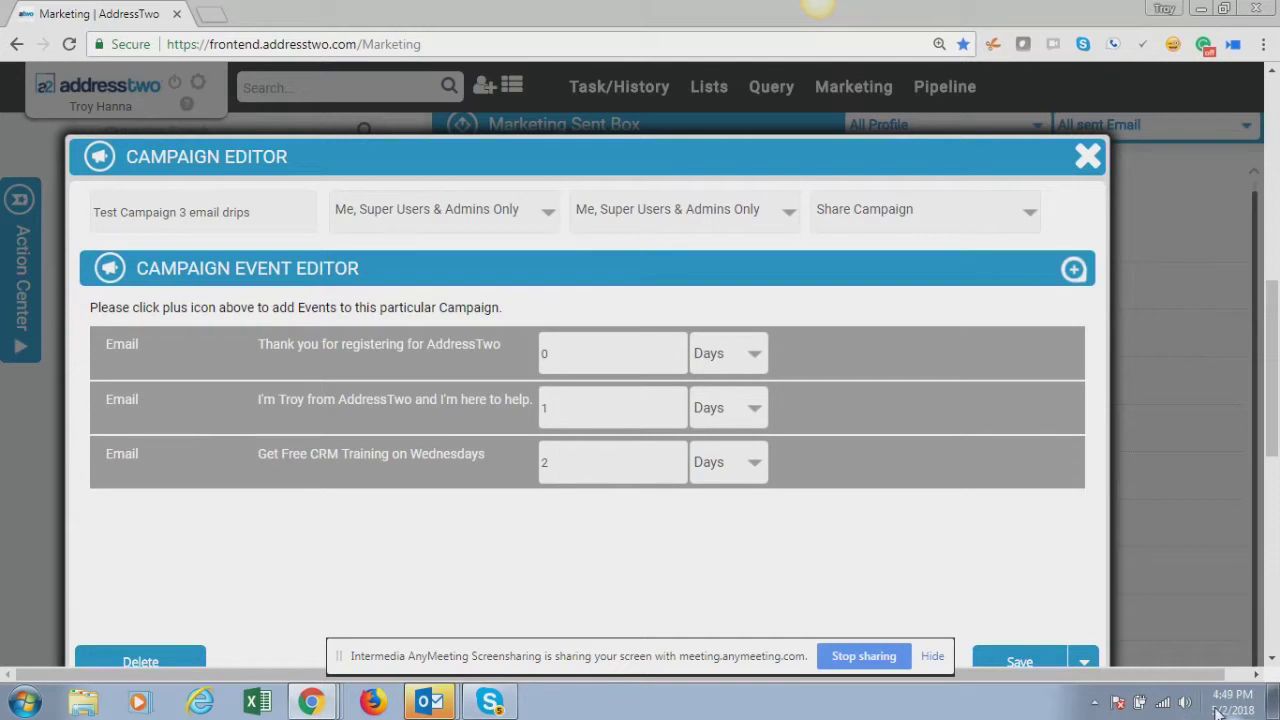
pyautogui.moveTo(1240, 712)
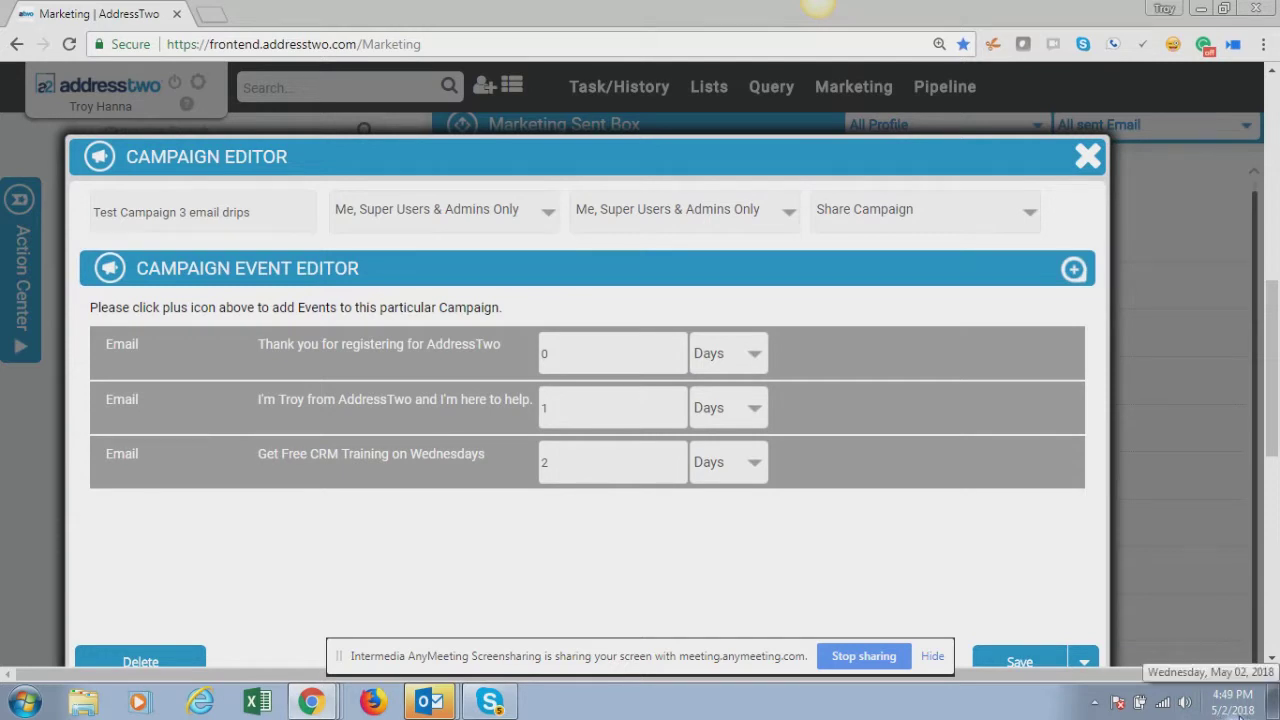
pyautogui.moveTo(877, 370)
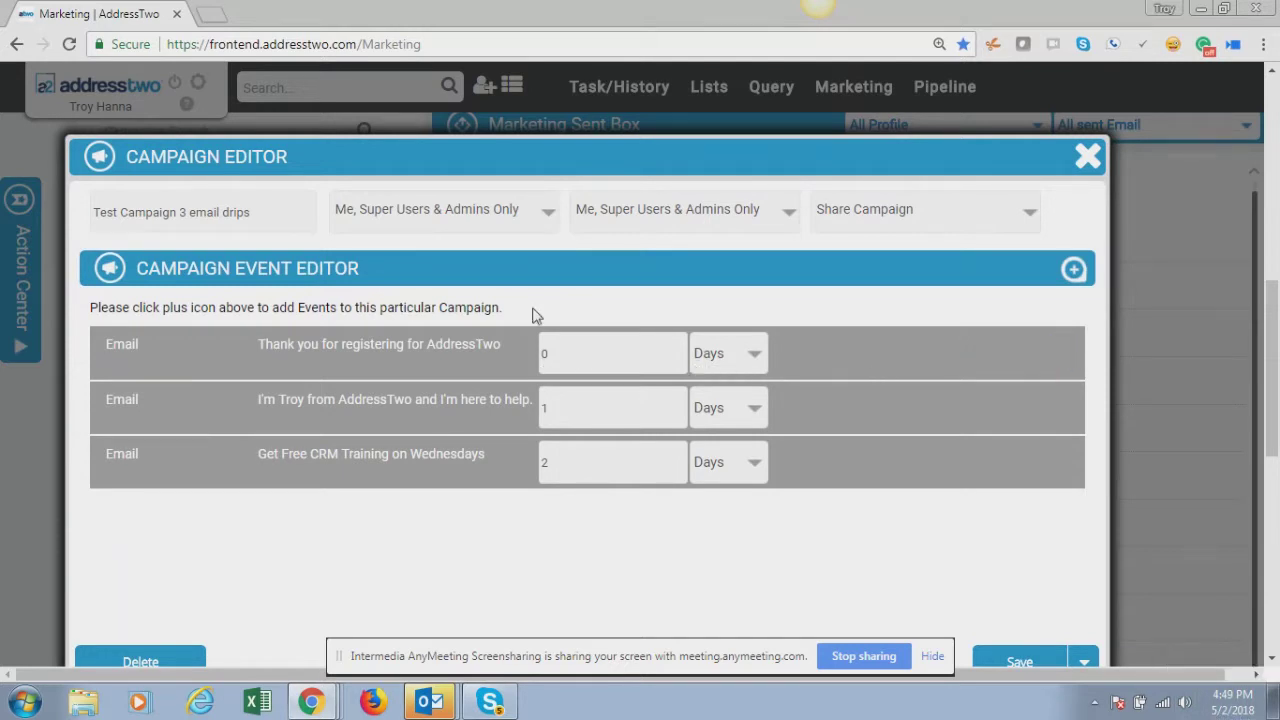
# Check the first email's time delay against today's date, and close the campaign editor
pyautogui.moveTo(560, 360); pyautogui.dragTo(530, 358)
pyautogui.moveTo(1232, 713)
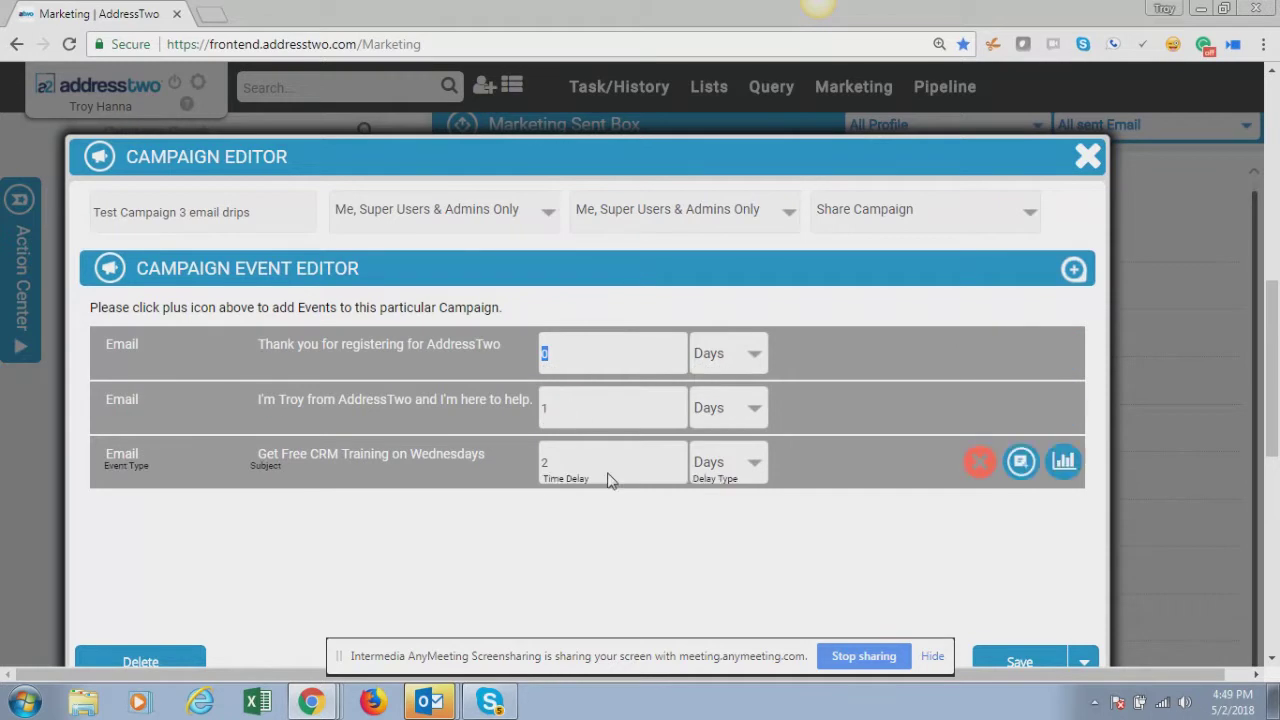
pyautogui.click(1088, 156)
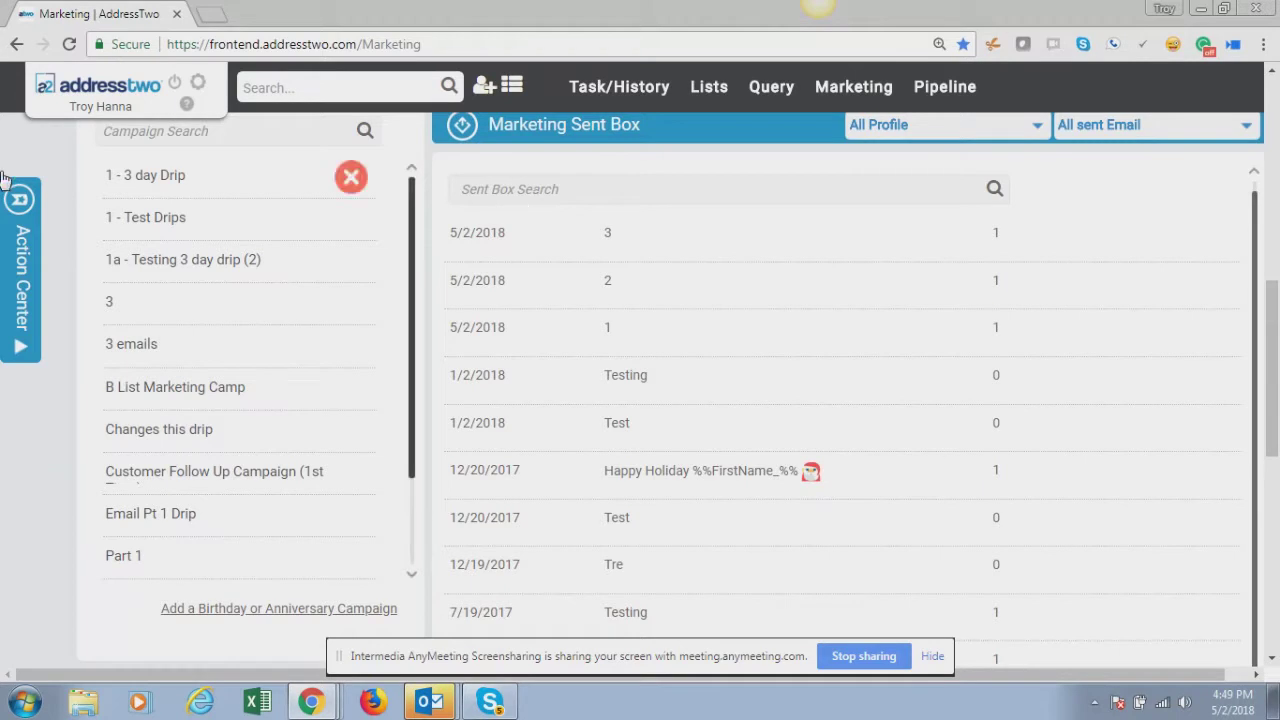
# Open the BREHOB account from the Action Center and find its Campaigns section
pyautogui.click(19, 287)
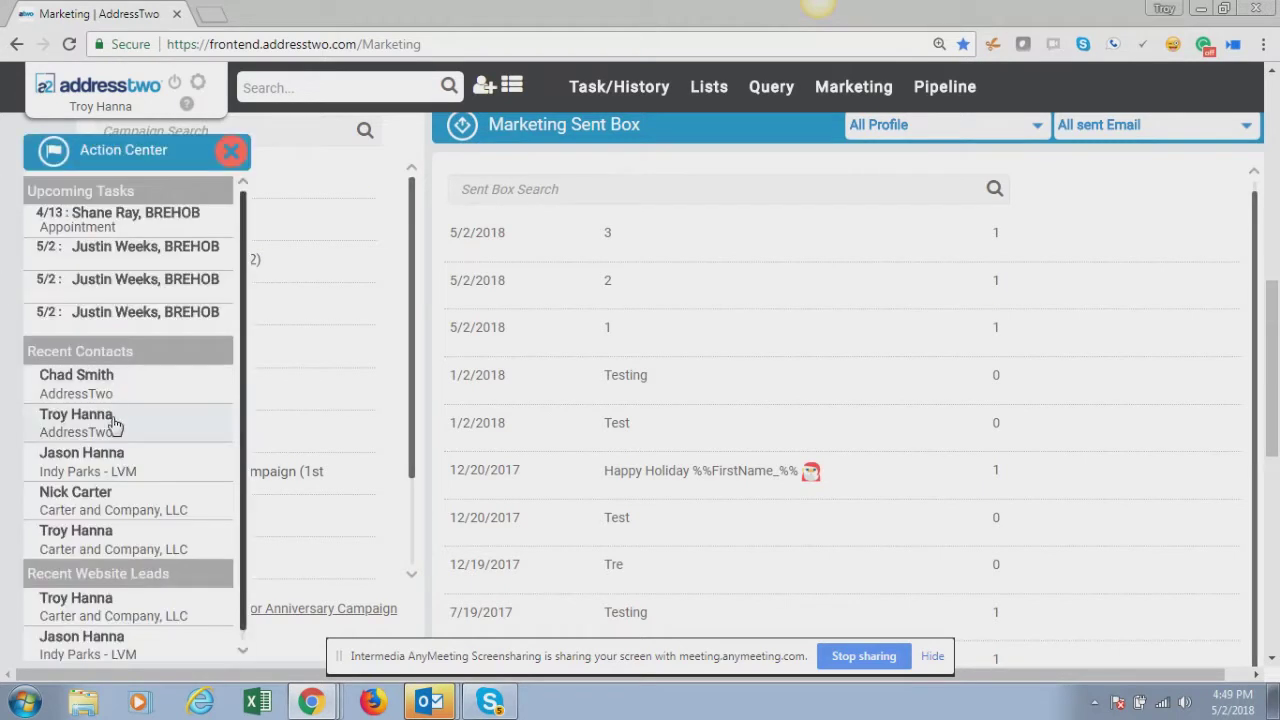
pyautogui.scroll(-1, 104, 594)
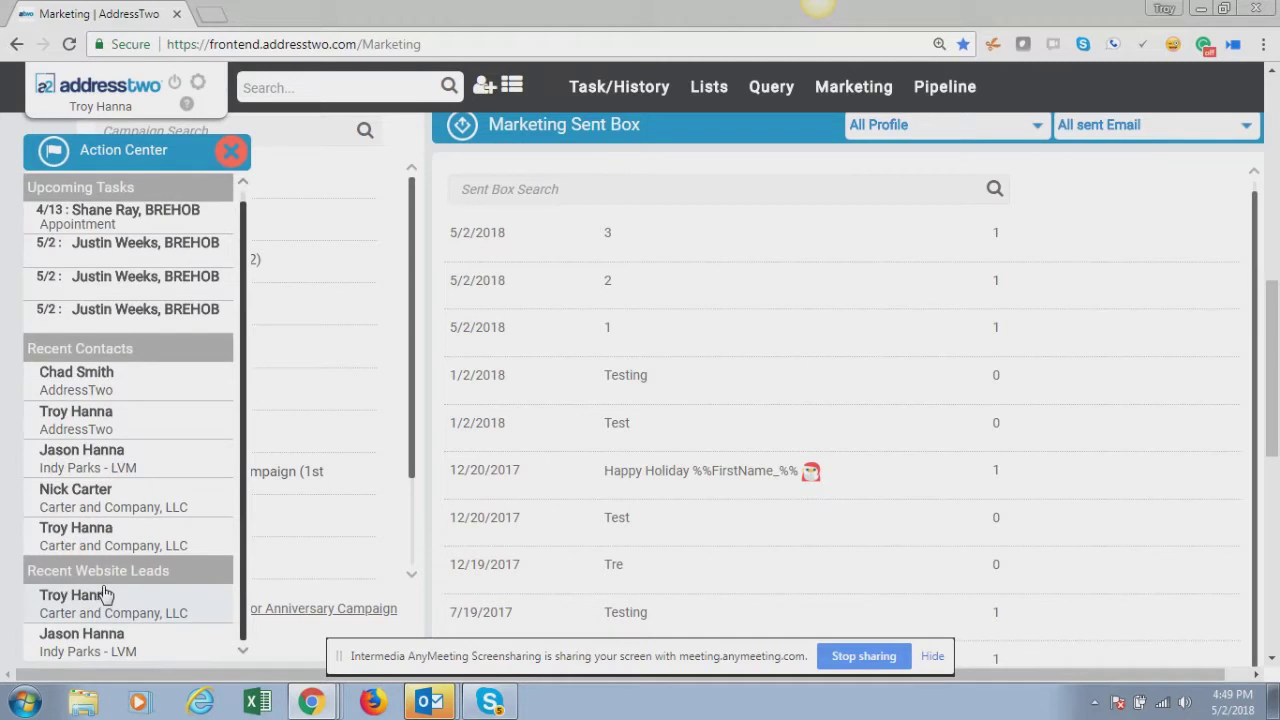
pyautogui.scroll(4, 107, 595)
pyautogui.click(110, 440)
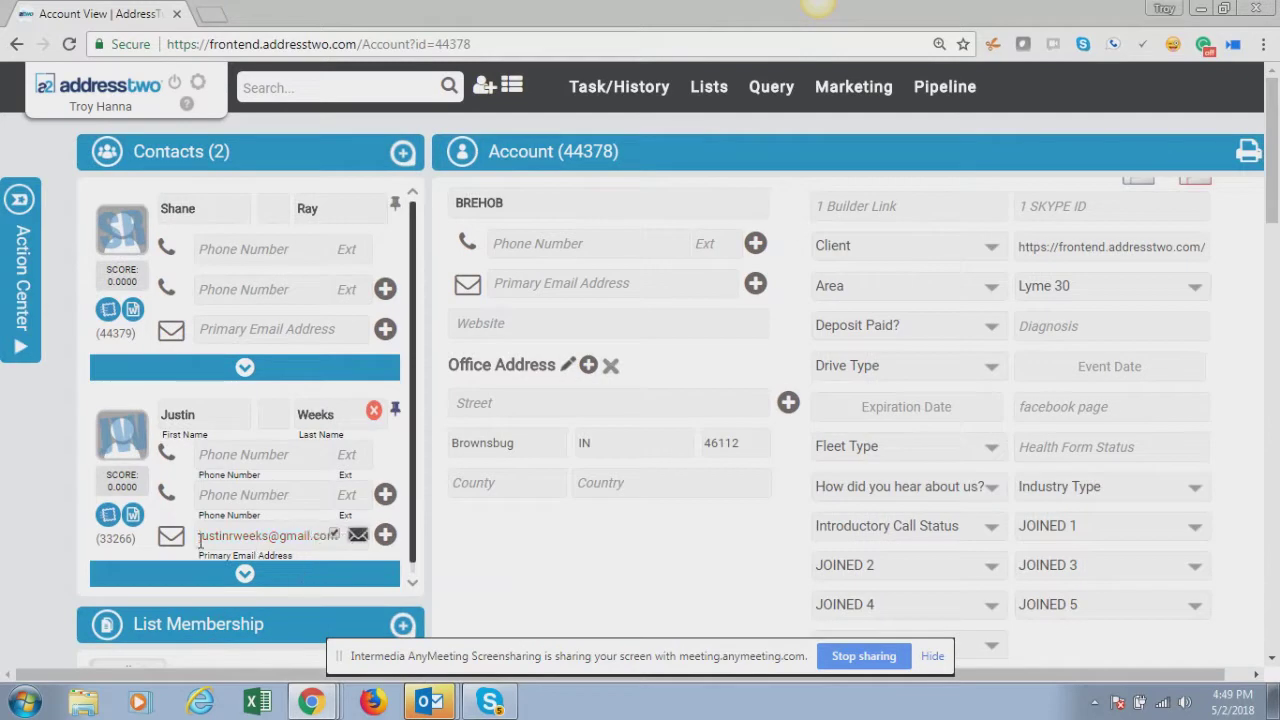
pyautogui.scroll(-3, 211, 531)
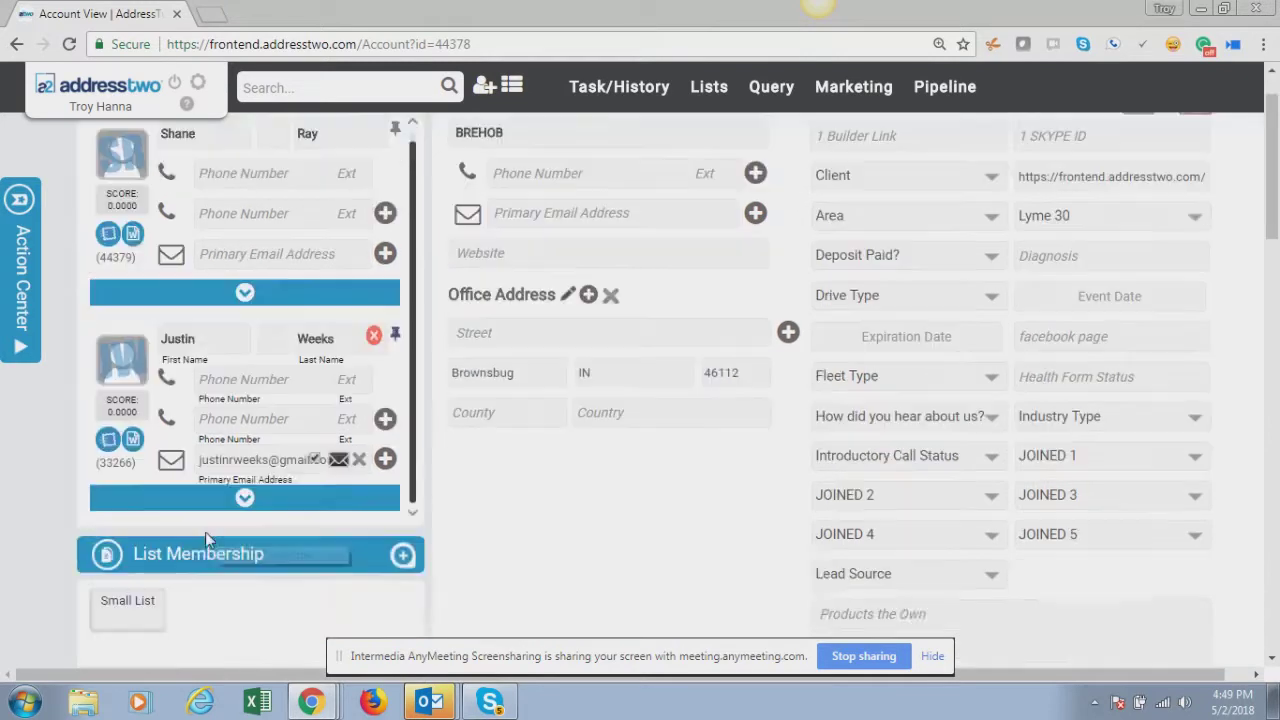
pyautogui.scroll(-3, 451, 440)
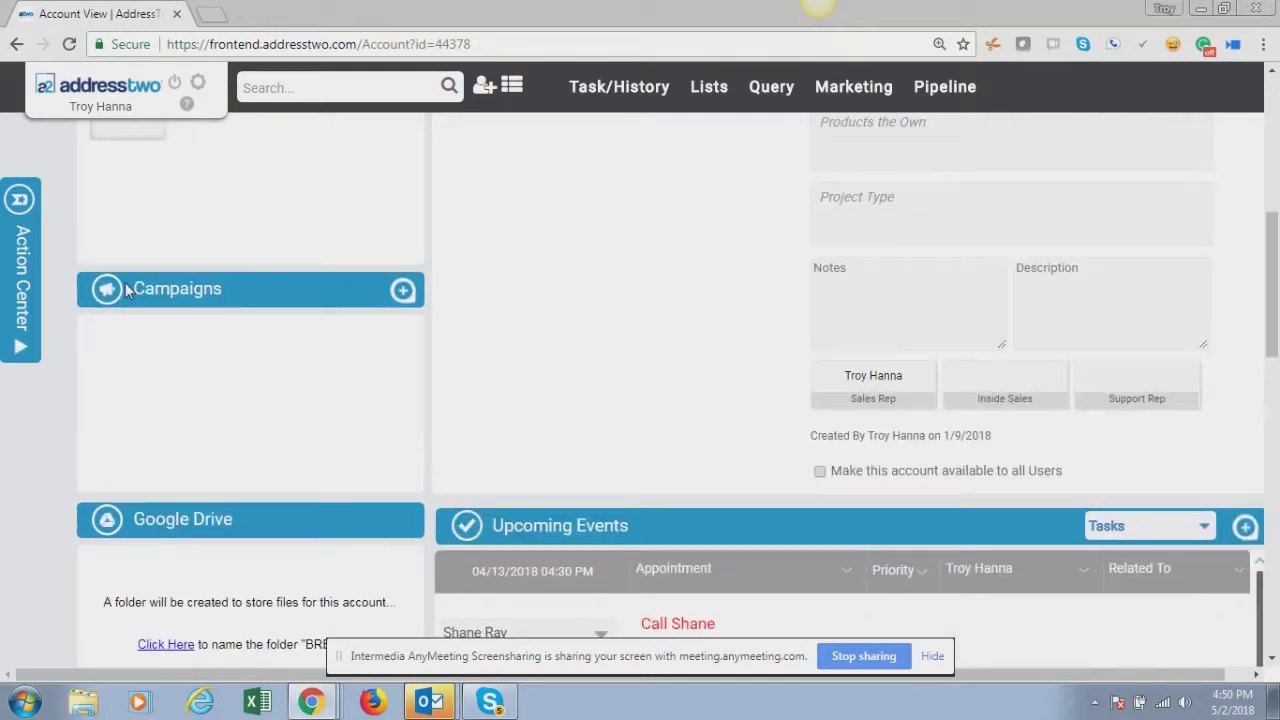
# Set up a campaign for the BREHOB account's second contact with "Test Campaign 3 email drips" and the sender profile "info Profile"
pyautogui.click(397, 289)
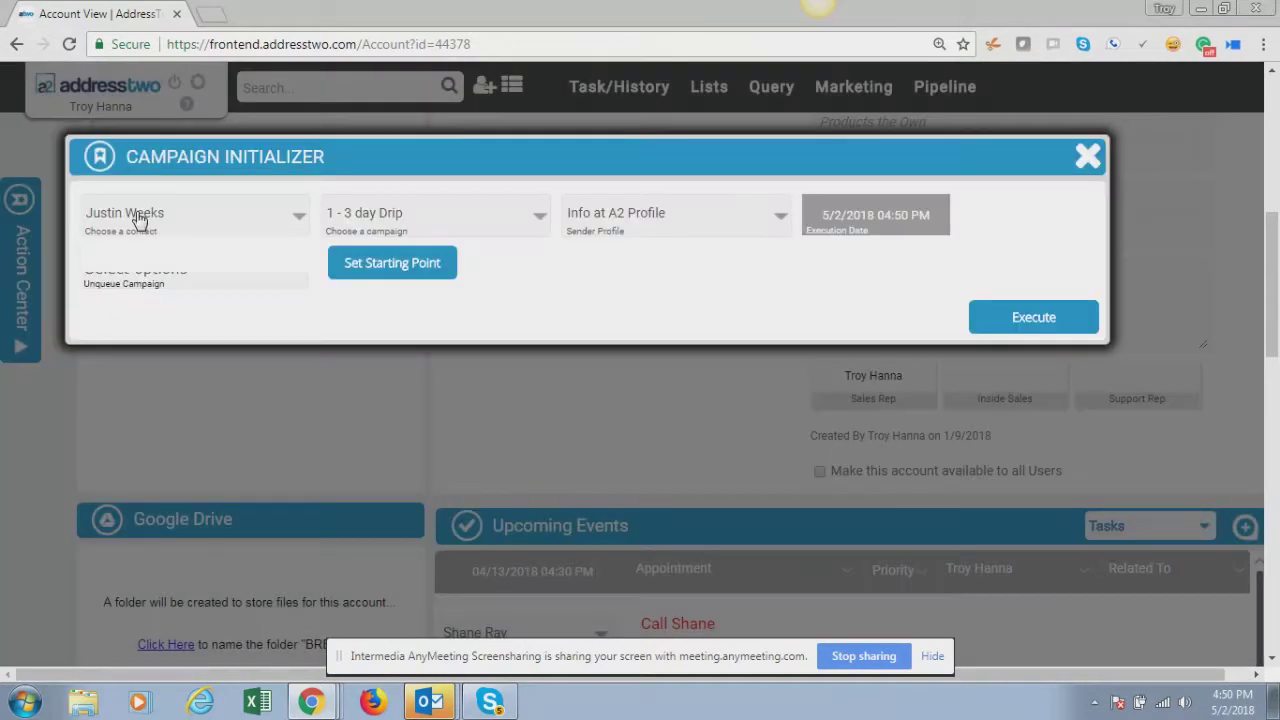
pyautogui.click(138, 216)
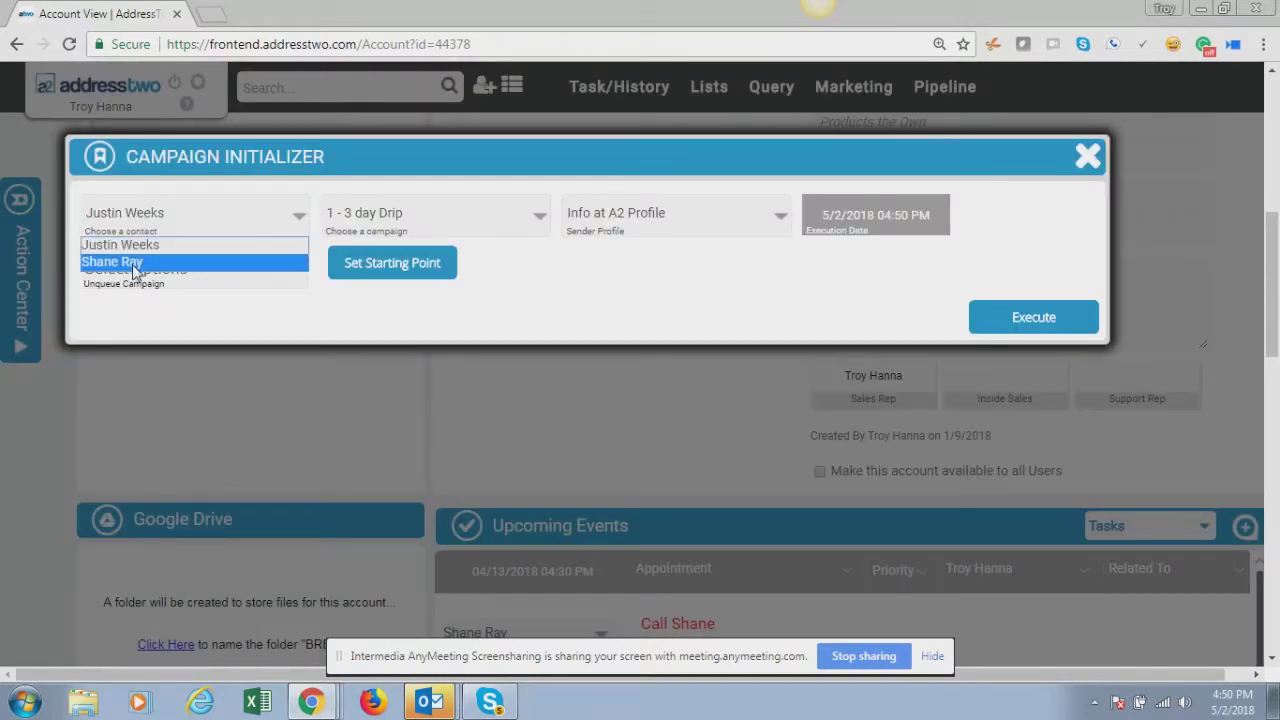
pyautogui.click(152, 246)
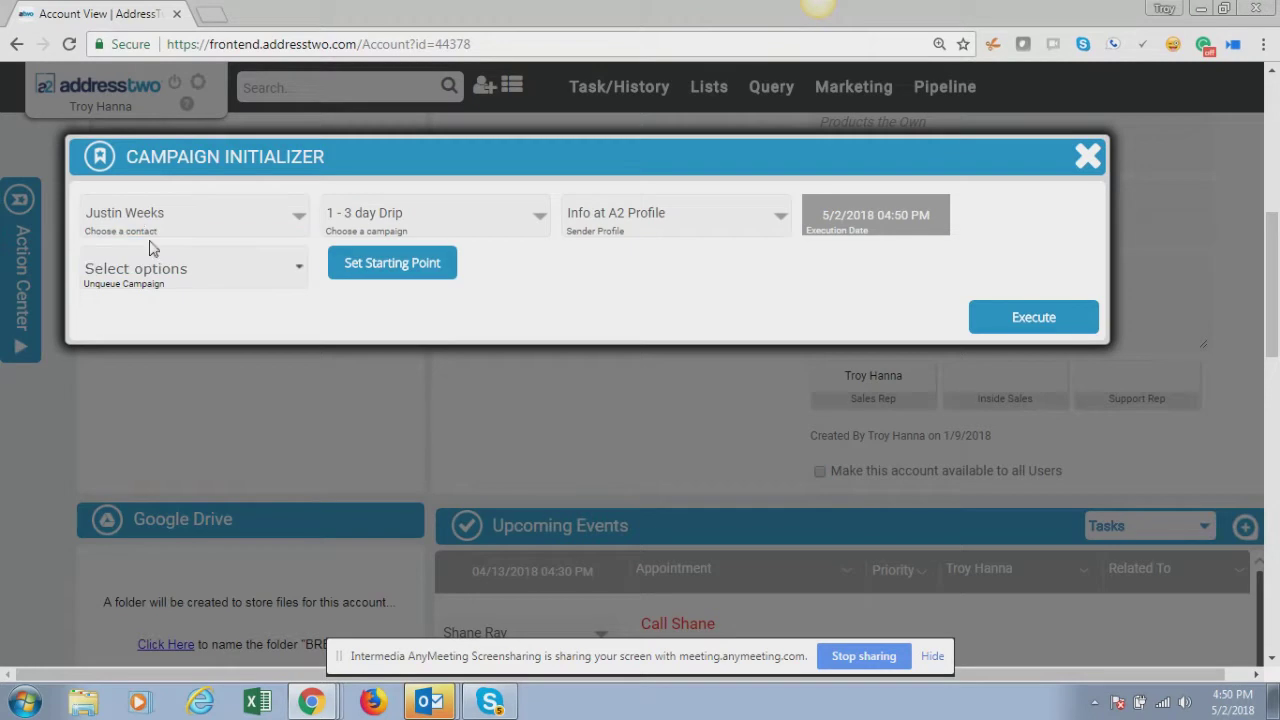
pyautogui.click(434, 229)
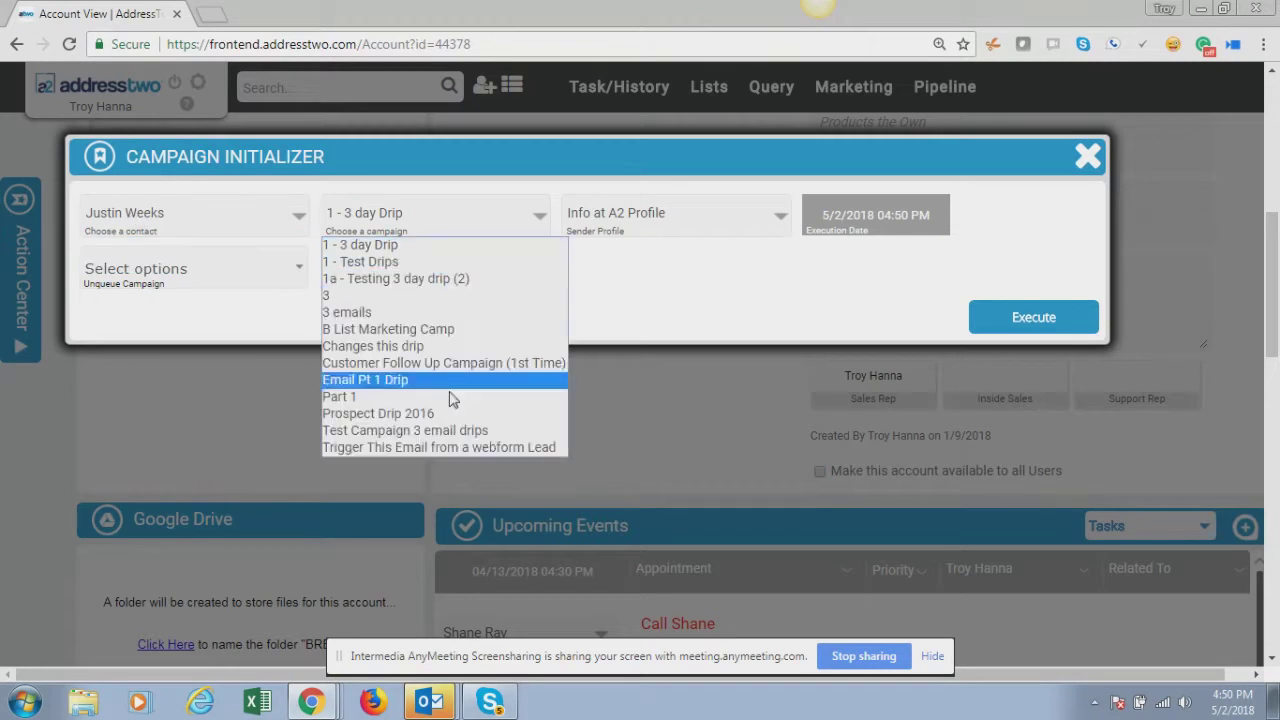
pyautogui.click(463, 432)
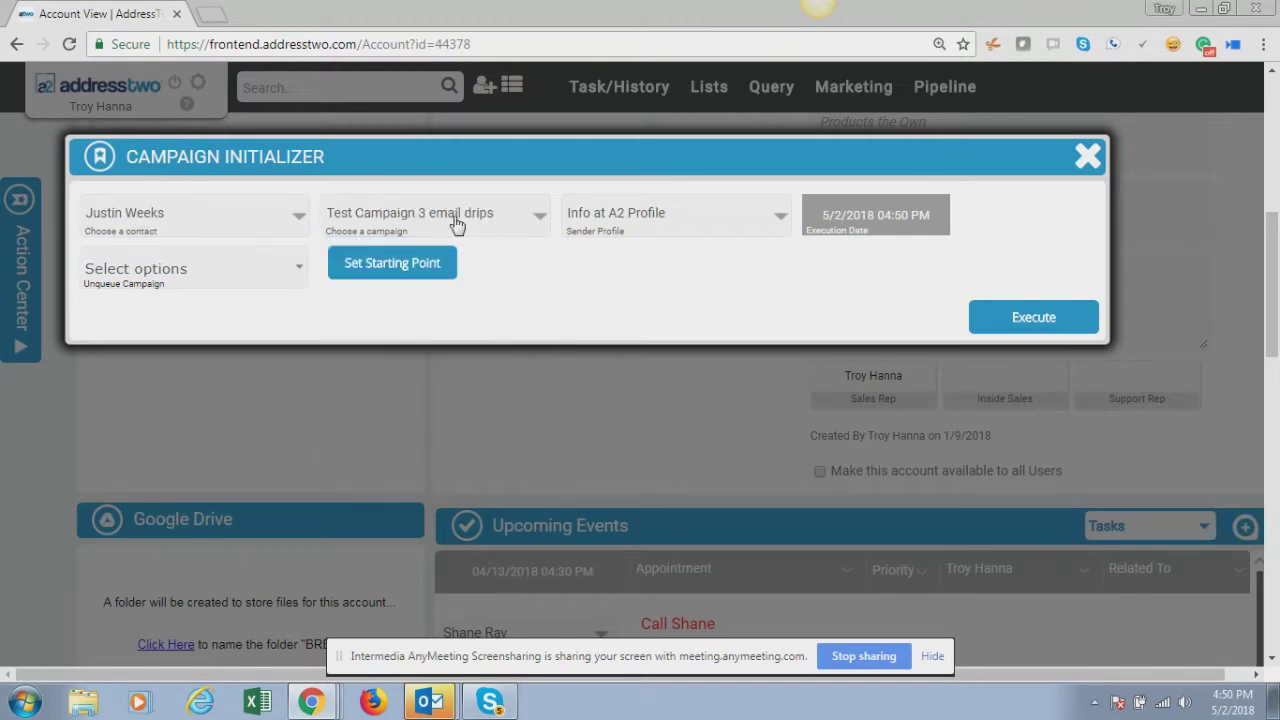
pyautogui.click(609, 223)
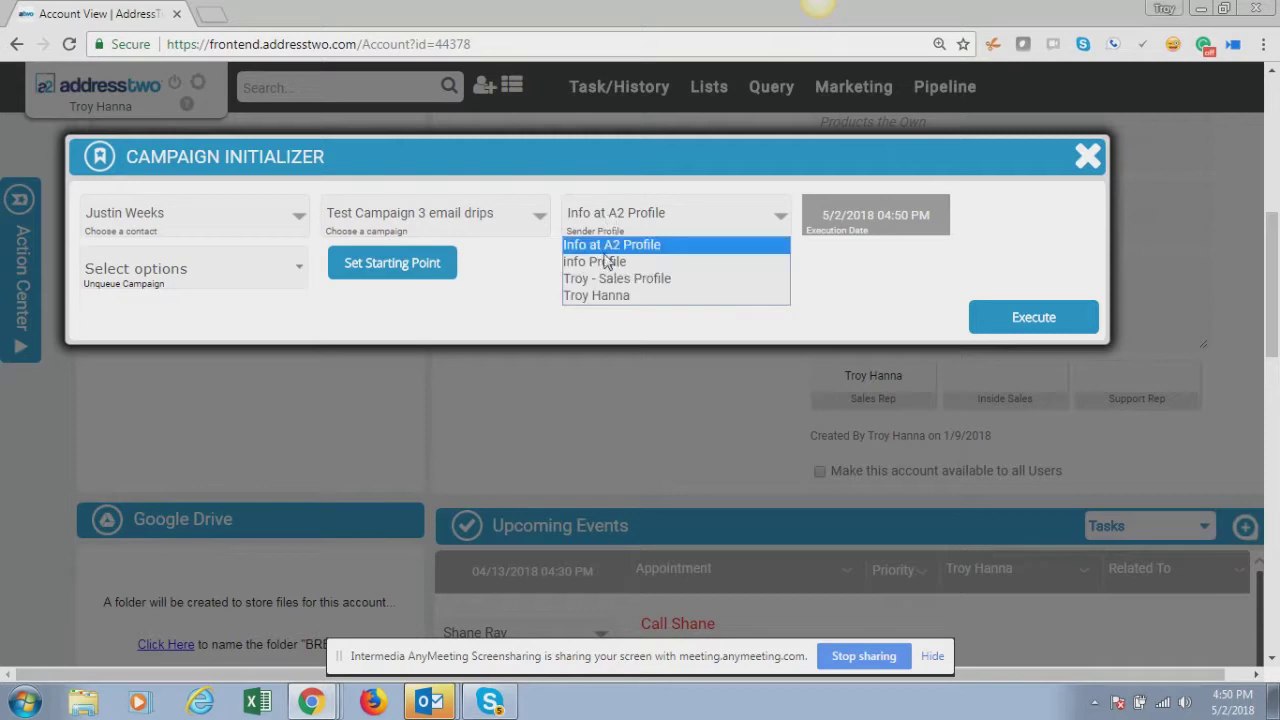
pyautogui.click(607, 265)
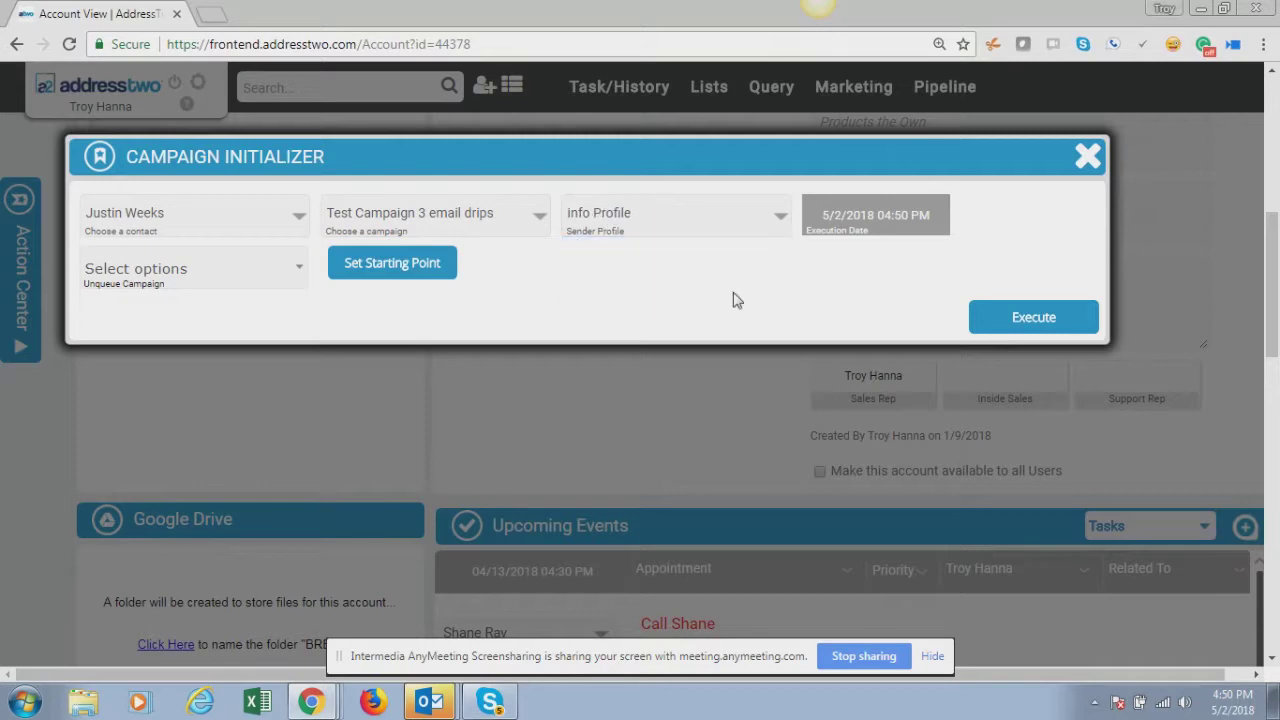
# Set the campaign's execution date to 05/07/2018 8:30 AM, and close the Campaign Initializer without executing it
pyautogui.click(837, 228)
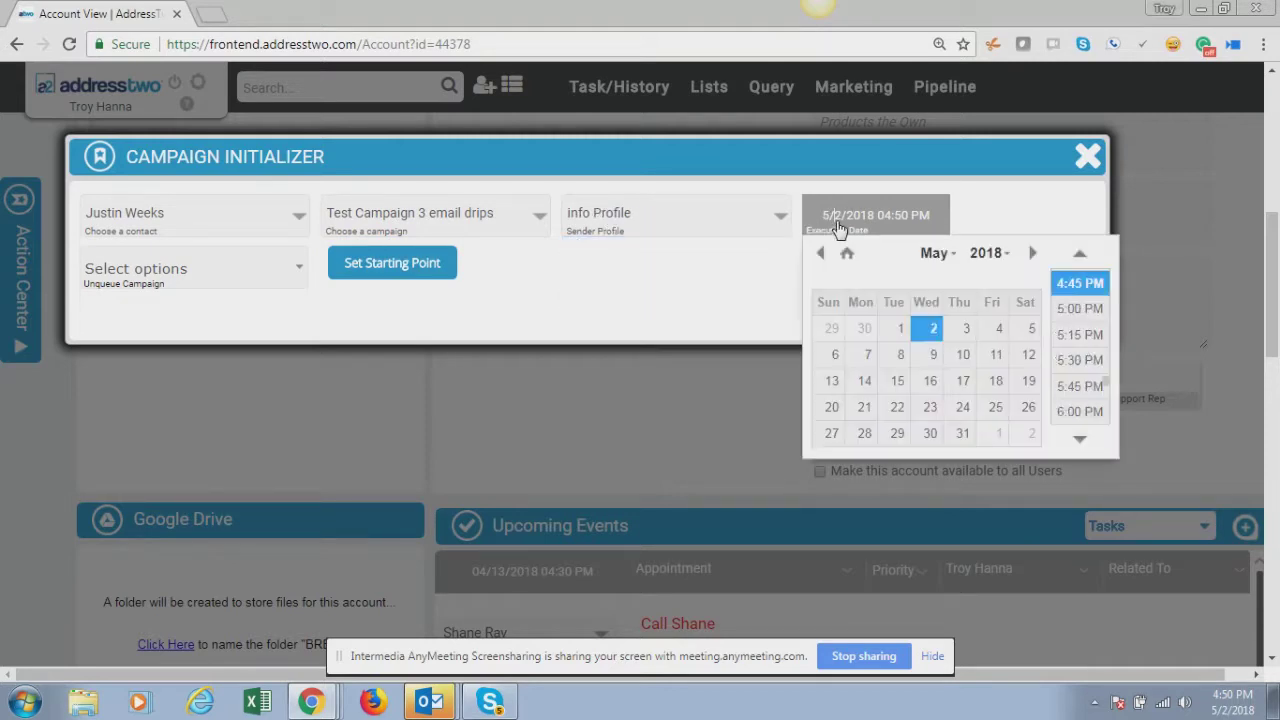
pyautogui.click(930, 340)
pyautogui.click(918, 230)
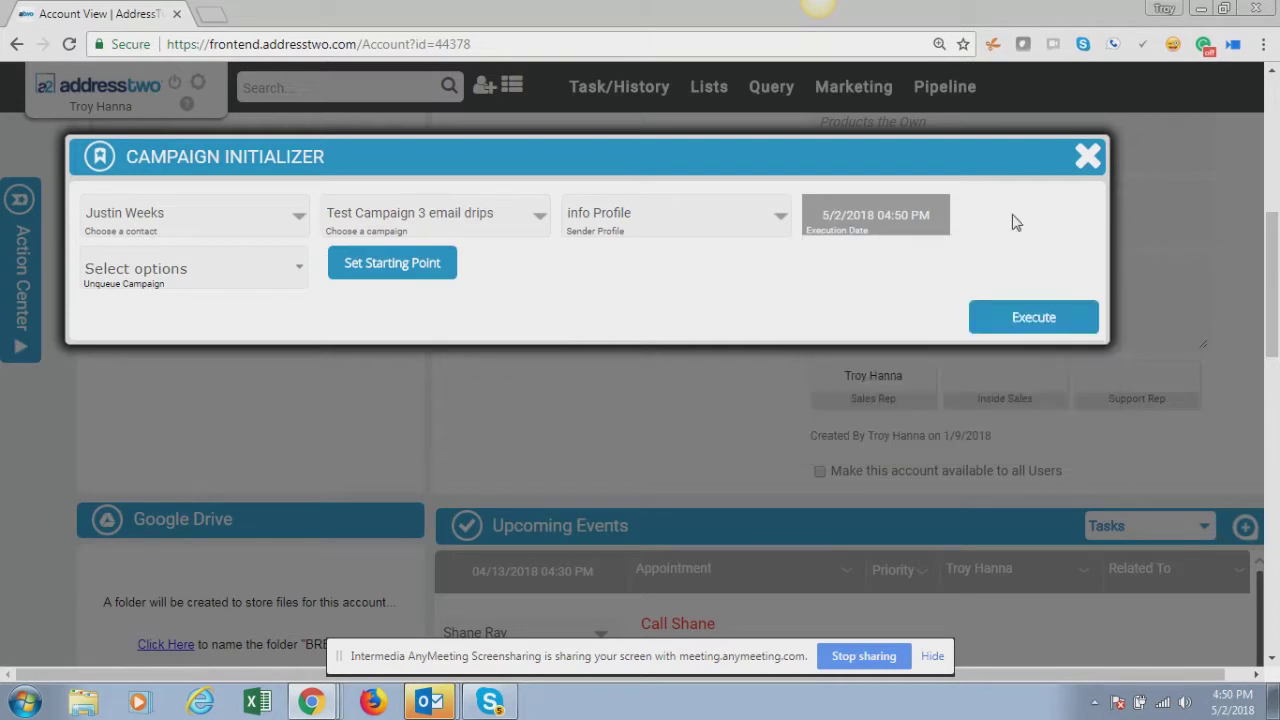
pyautogui.click(873, 220)
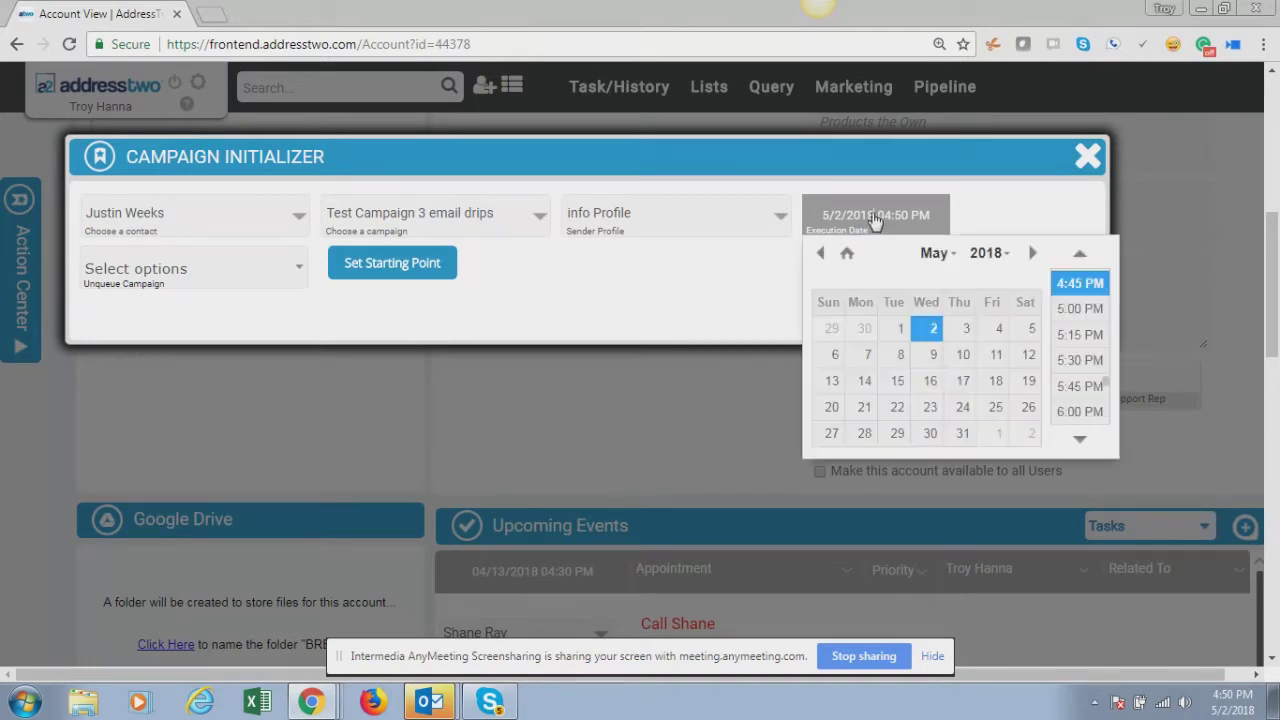
pyautogui.click(866, 366)
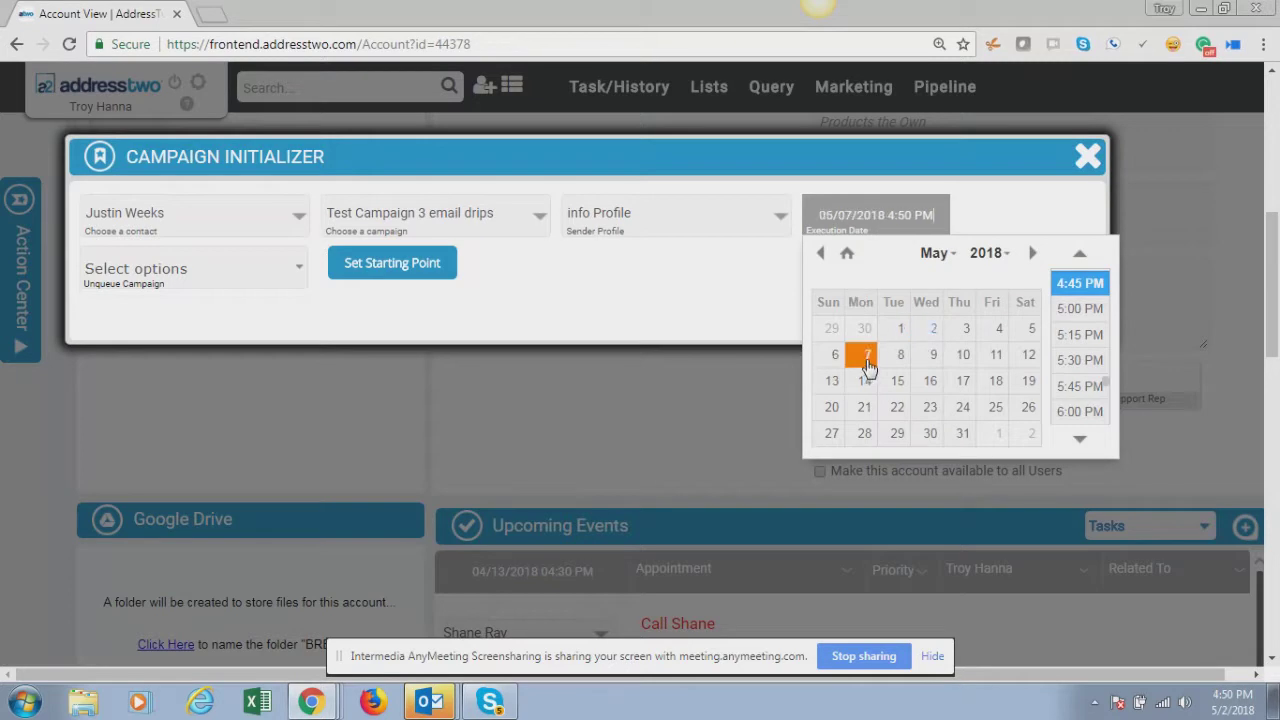
pyautogui.click(1085, 256)
pyautogui.moveTo(1090, 260); pyautogui.dragTo(1089, 257)
pyautogui.click(1078, 283)
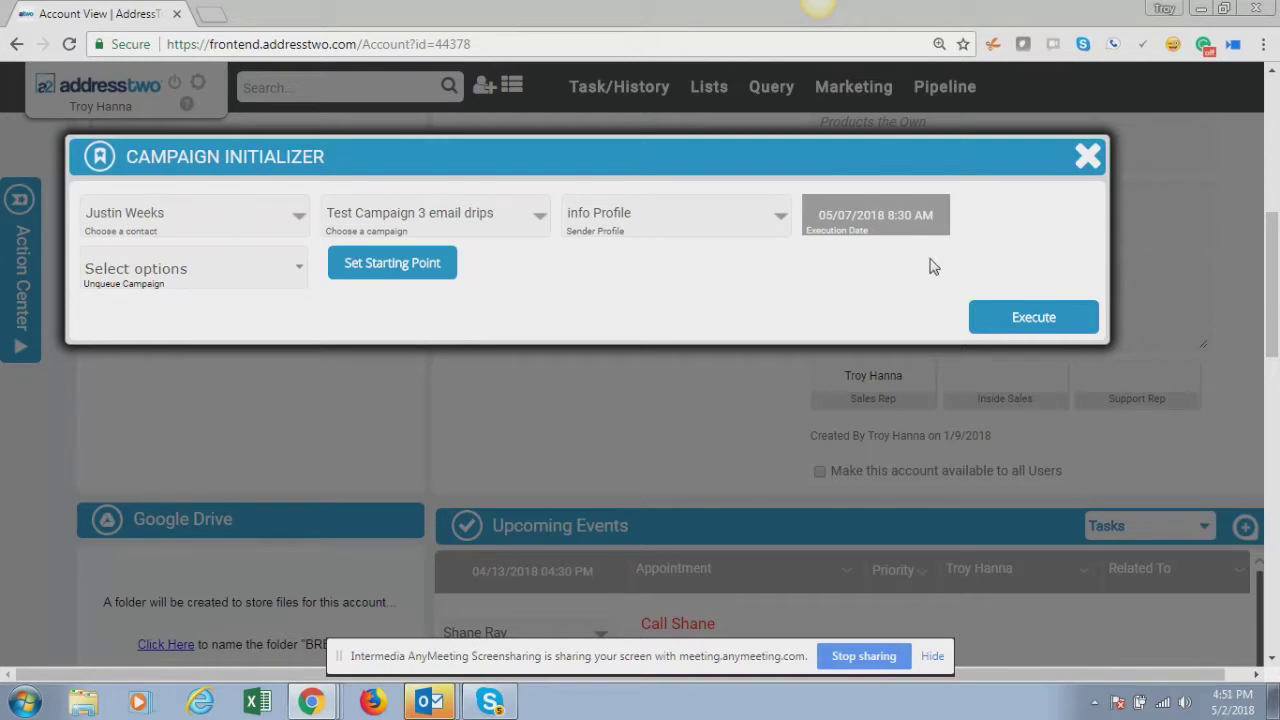
pyautogui.click(1088, 158)
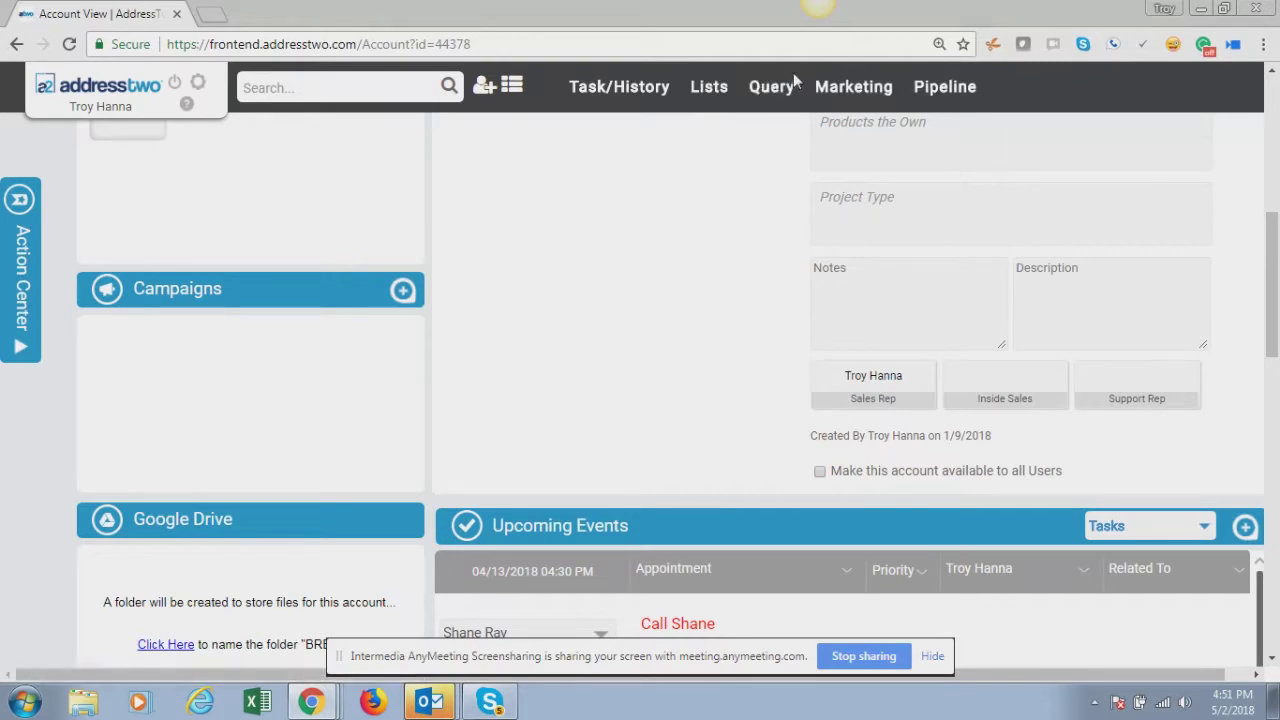
# Open the "Brehob Test" list and bring up the Send Emails options of its global updates
pyautogui.click(712, 88)
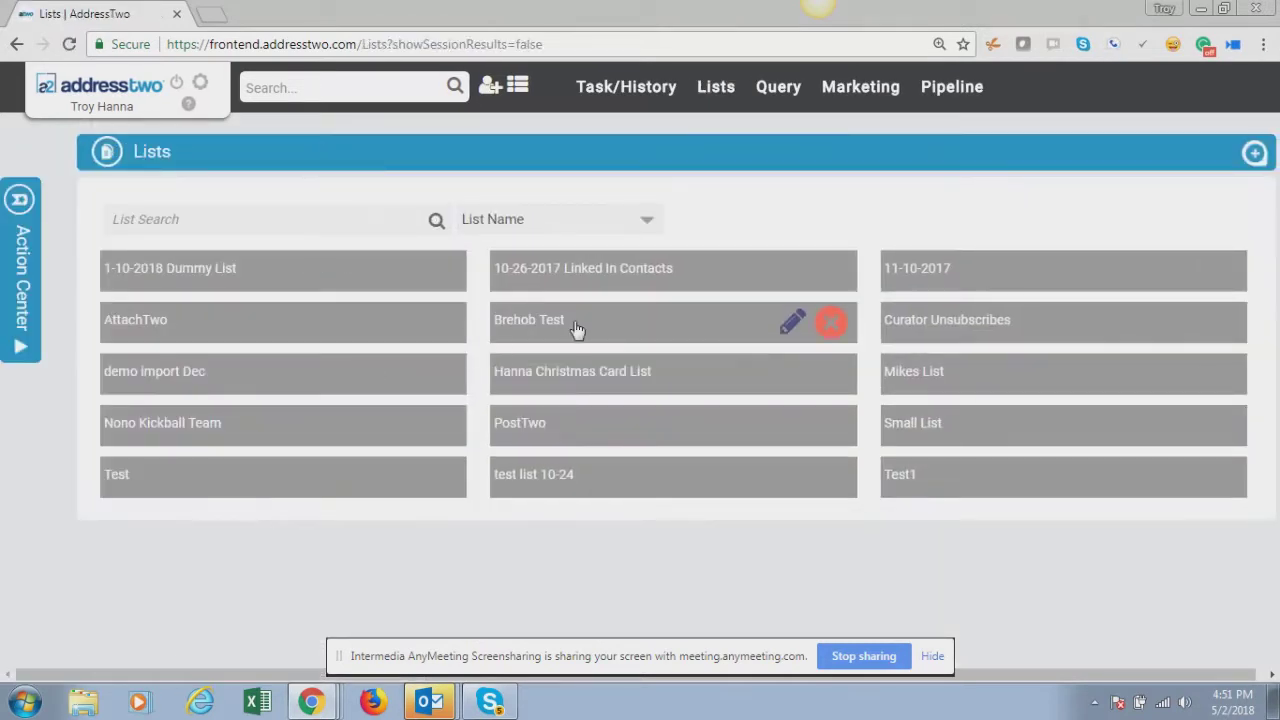
pyautogui.click(575, 330)
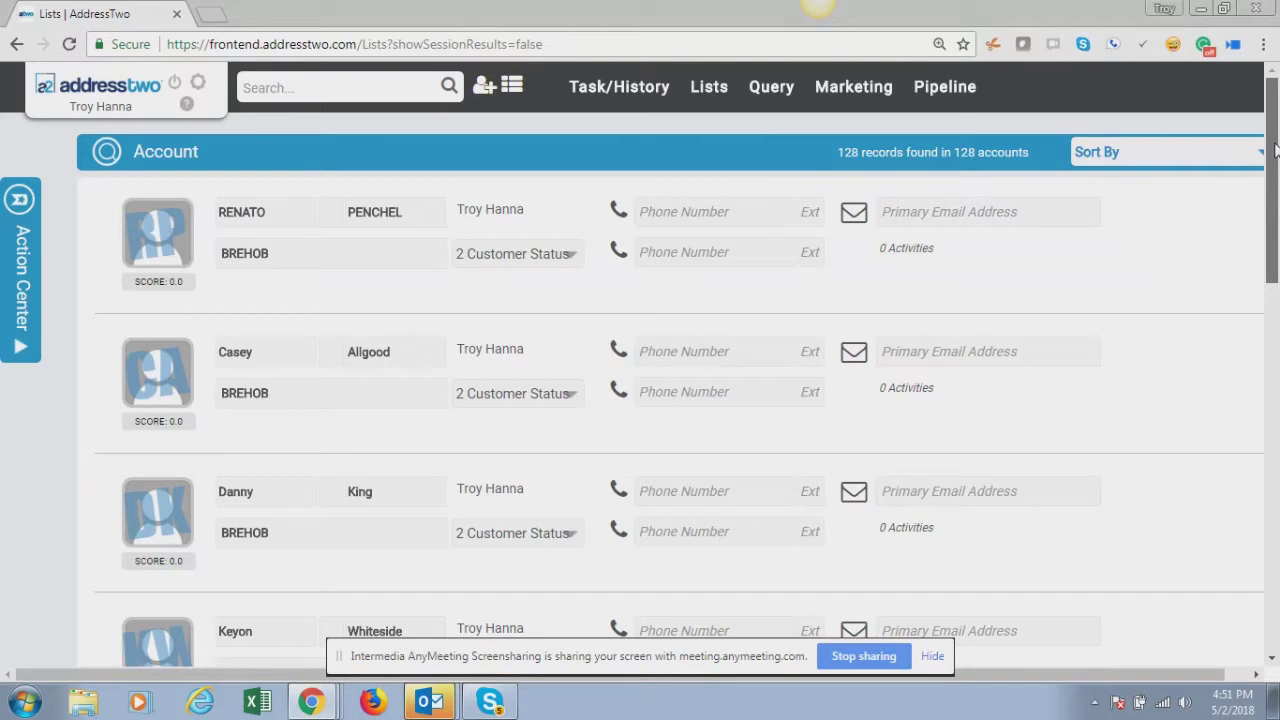
pyautogui.moveTo(1275, 150); pyautogui.dragTo(1273, 525)
pyautogui.click(1220, 594)
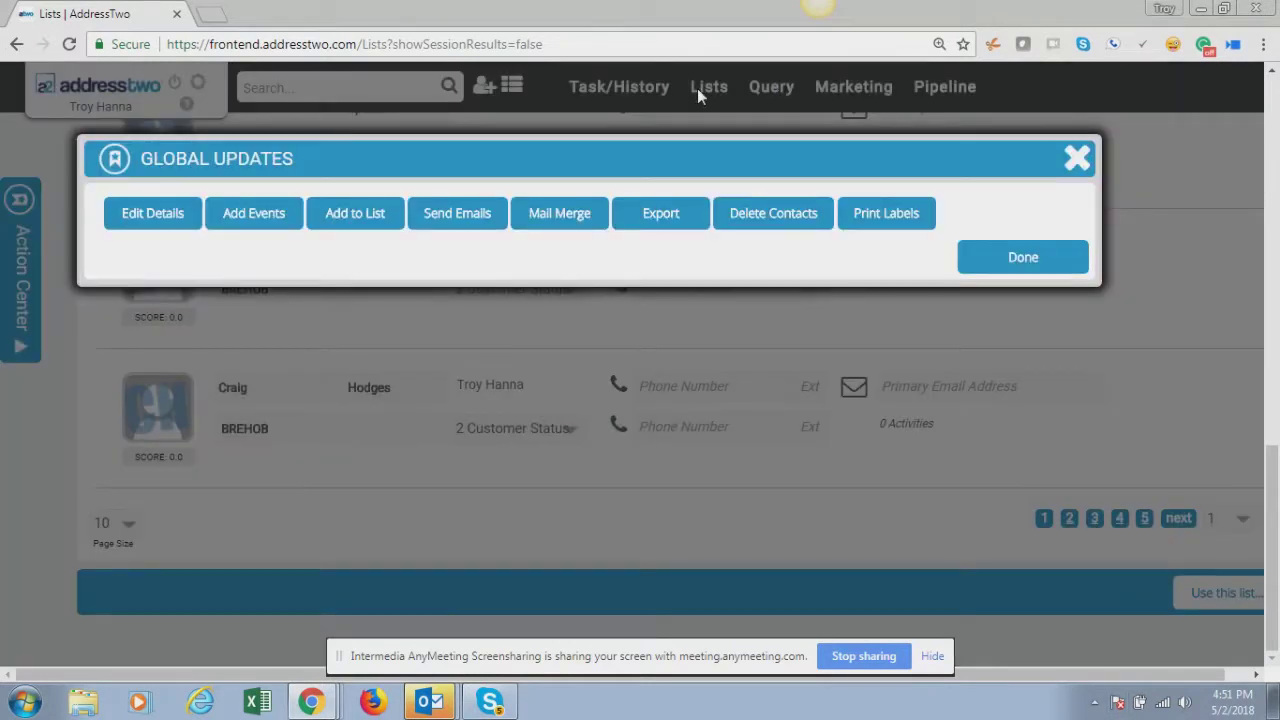
pyautogui.click(240, 220)
pyautogui.click(445, 214)
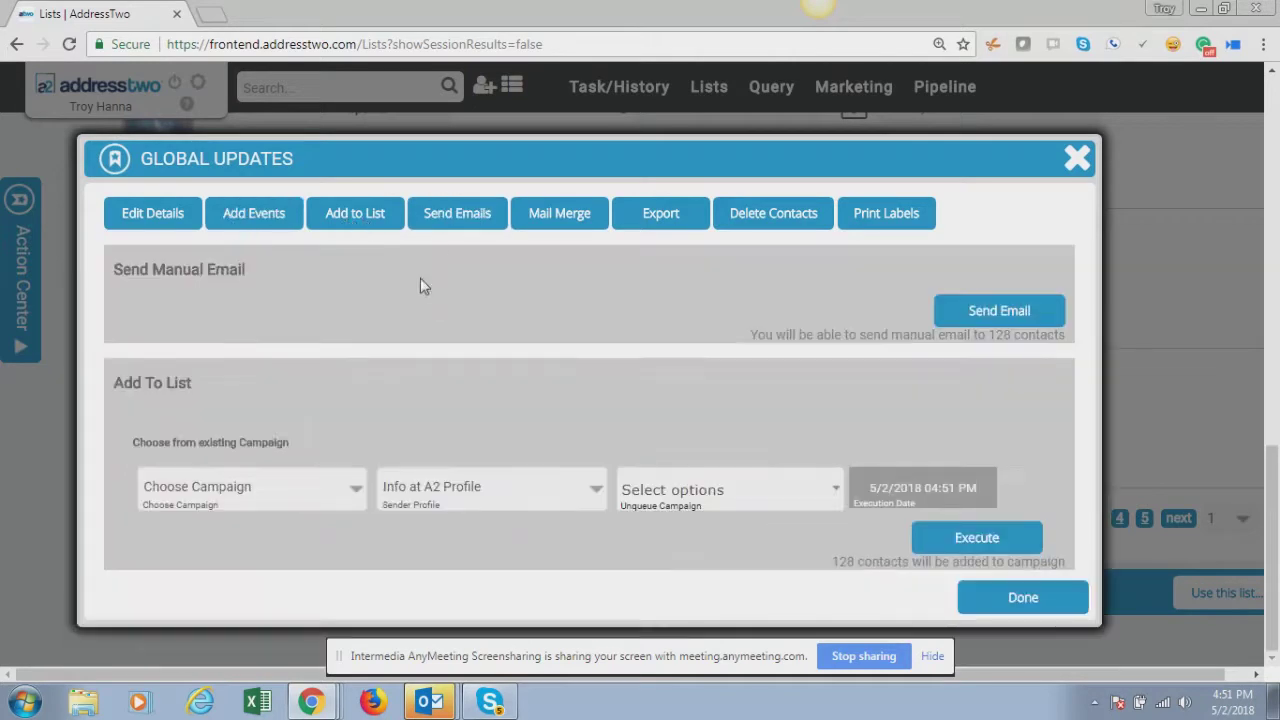
# Choose "Test Campaign 3 email drips" with "info Profile" for the whole list, and close the global updates without executing
pyautogui.click(188, 488)
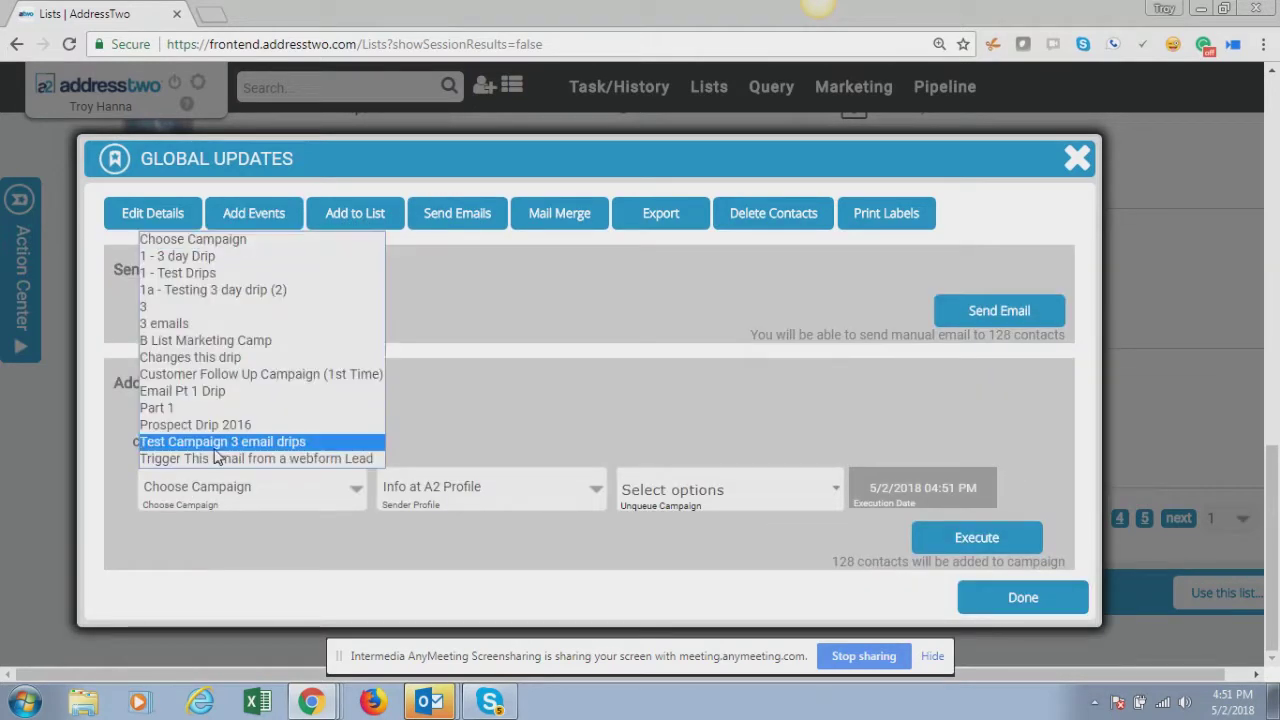
pyautogui.click(215, 449)
pyautogui.click(500, 490)
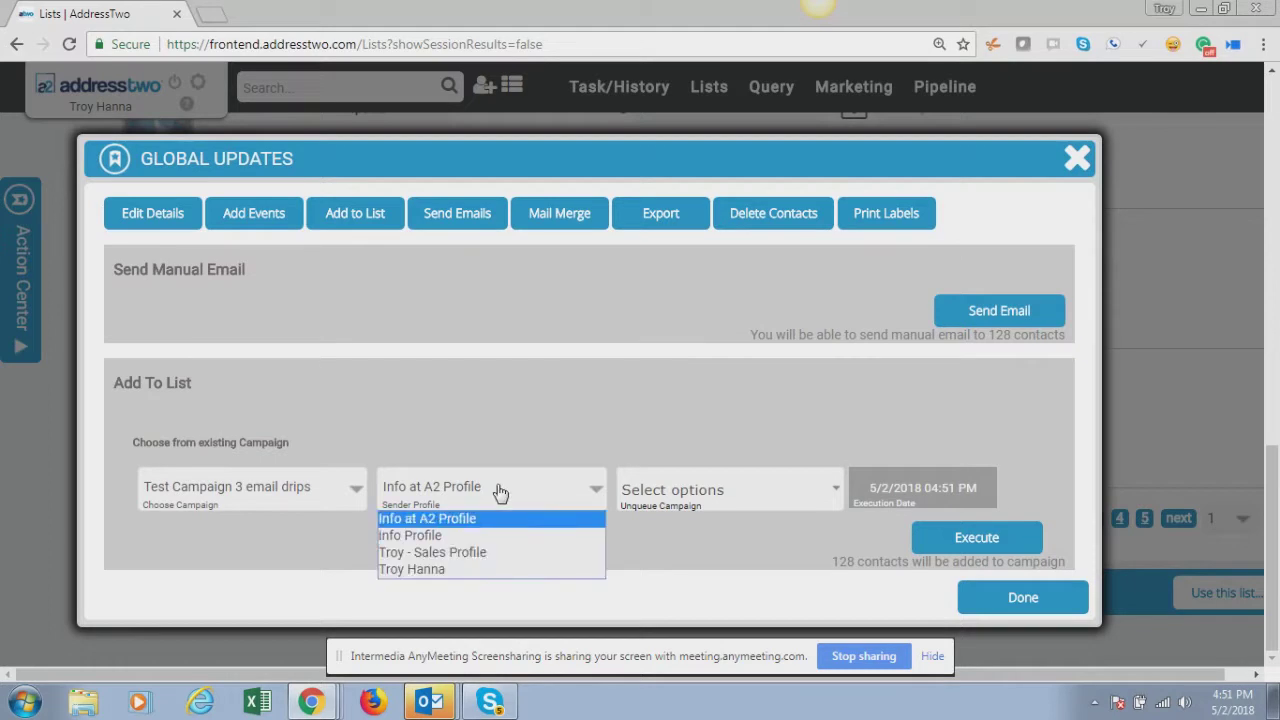
pyautogui.click(476, 536)
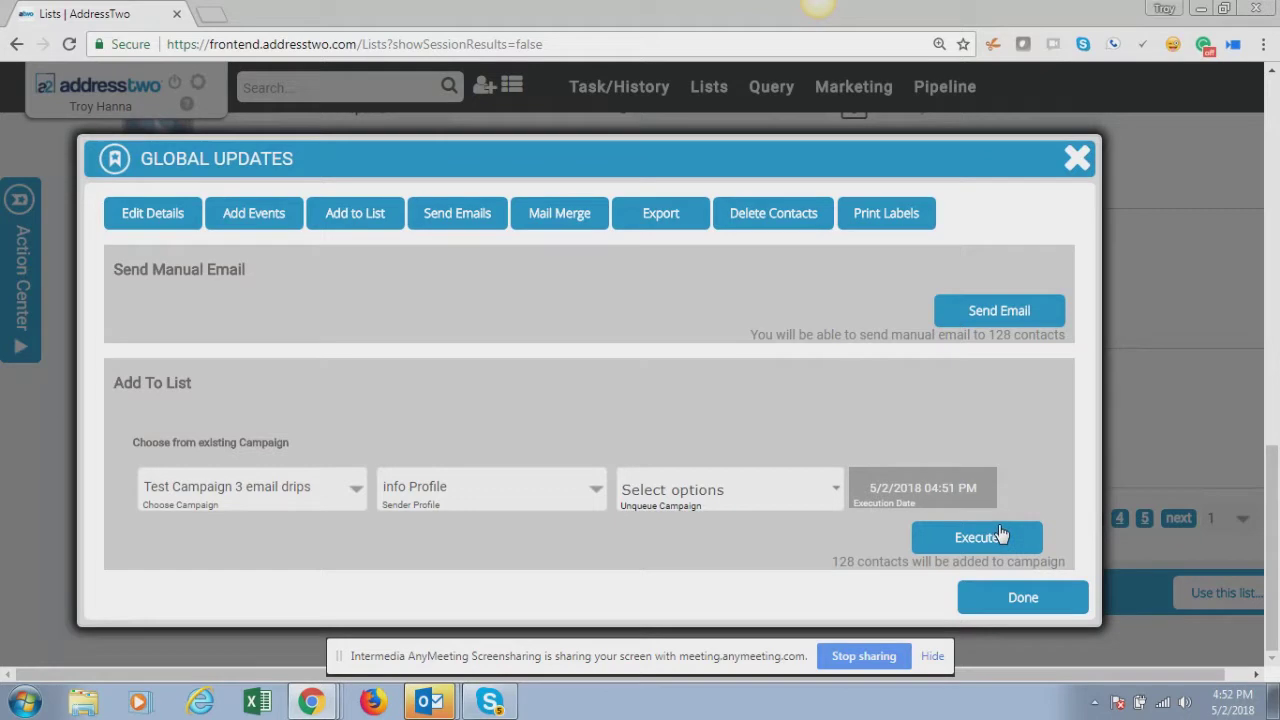
pyautogui.click(1077, 160)
# Go to the Webforms page and open "Contact Us form (6-29-16)" for editing
pyautogui.moveTo(852, 95)
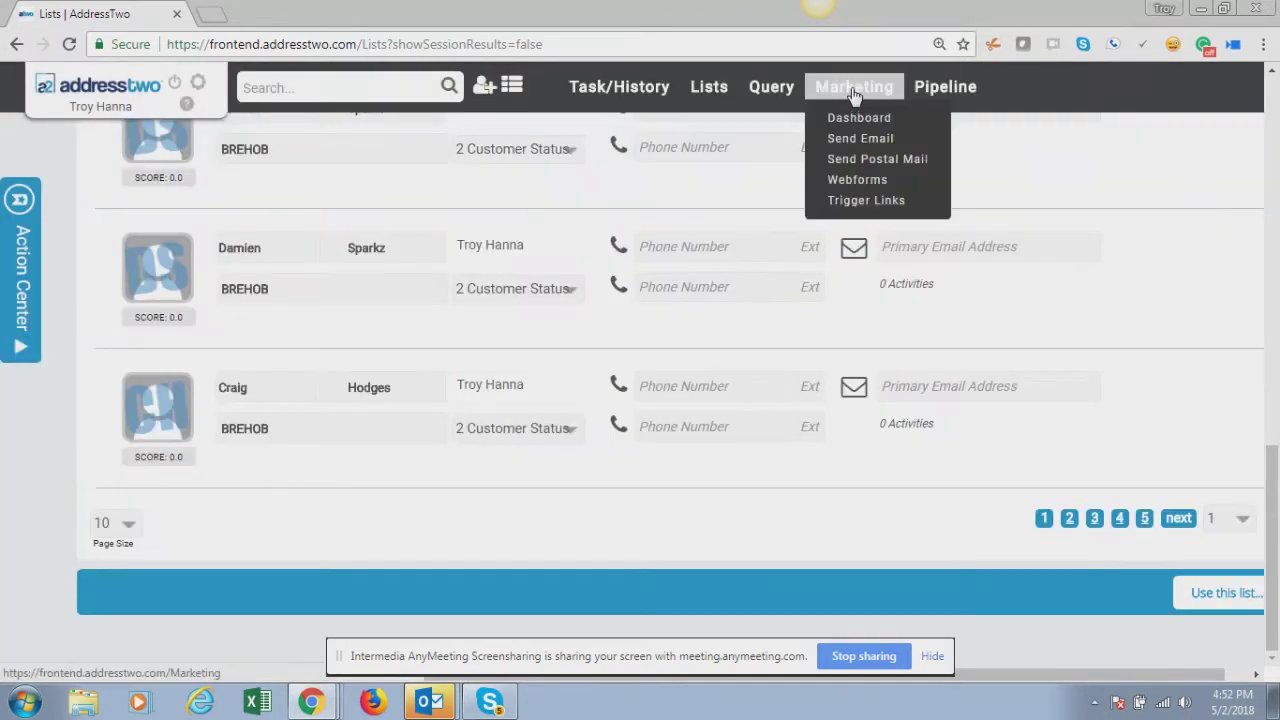
pyautogui.click(864, 184)
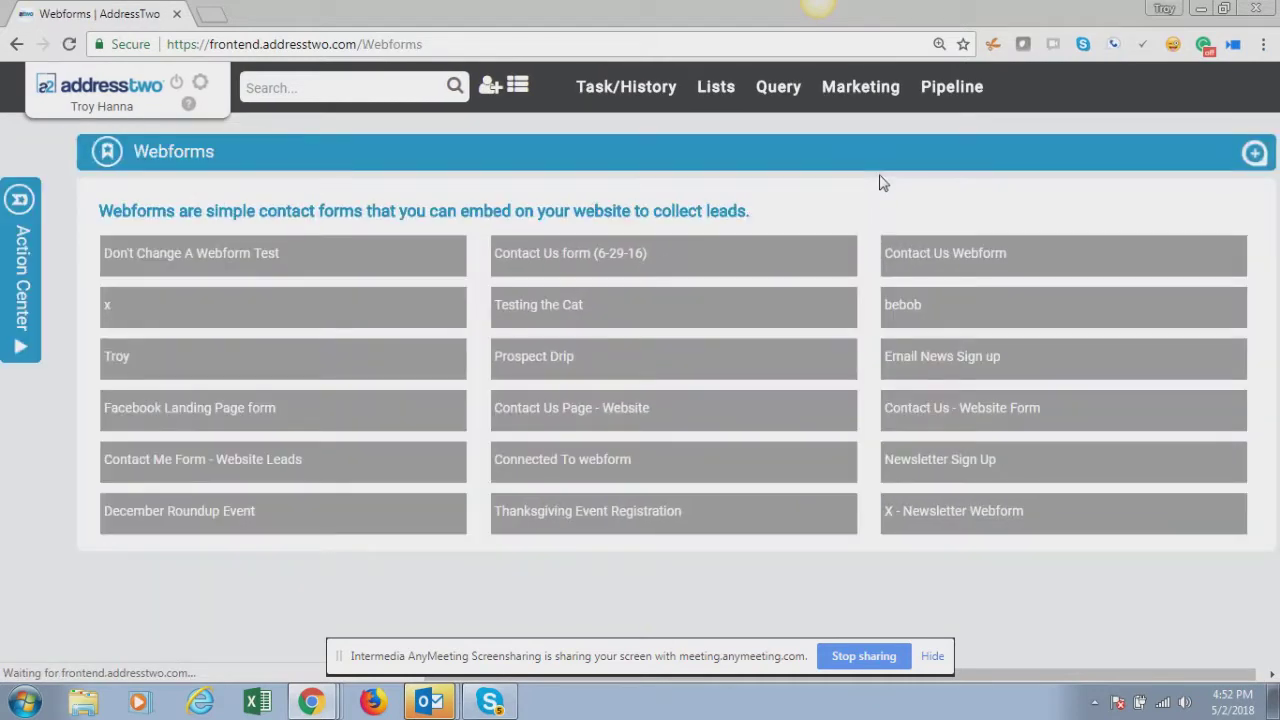
pyautogui.moveTo(774, 260)
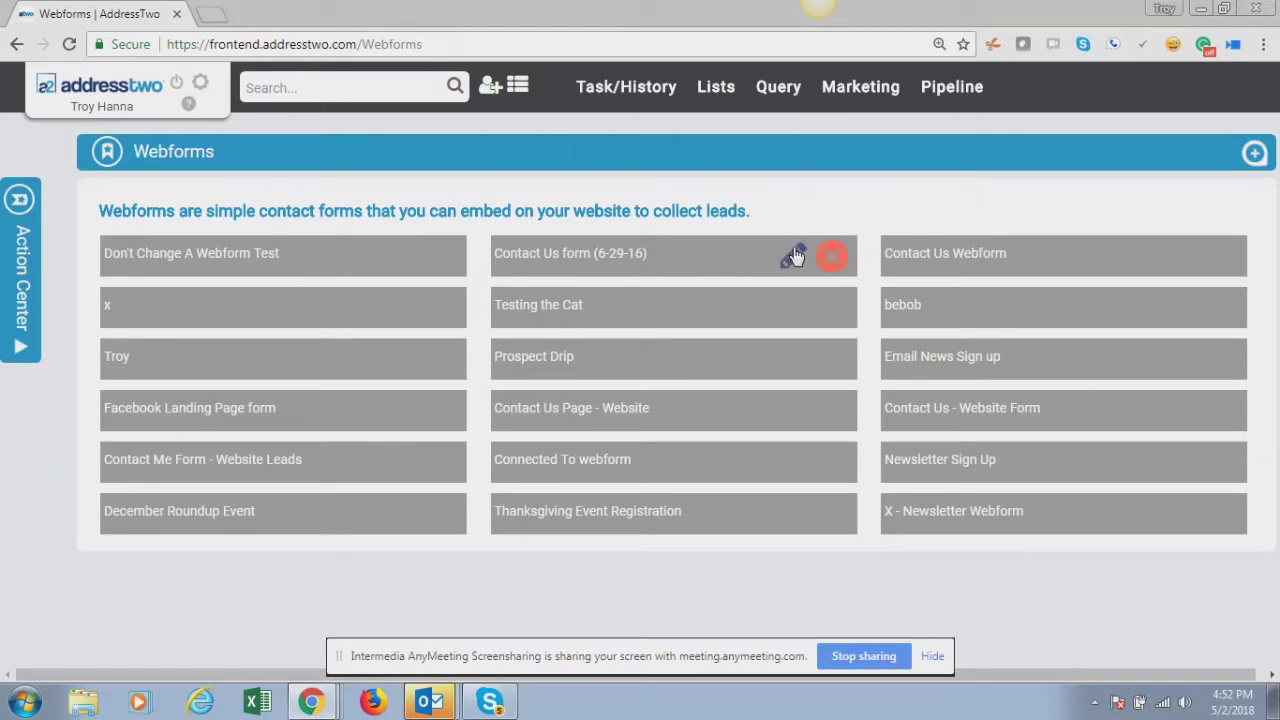
pyautogui.click(792, 257)
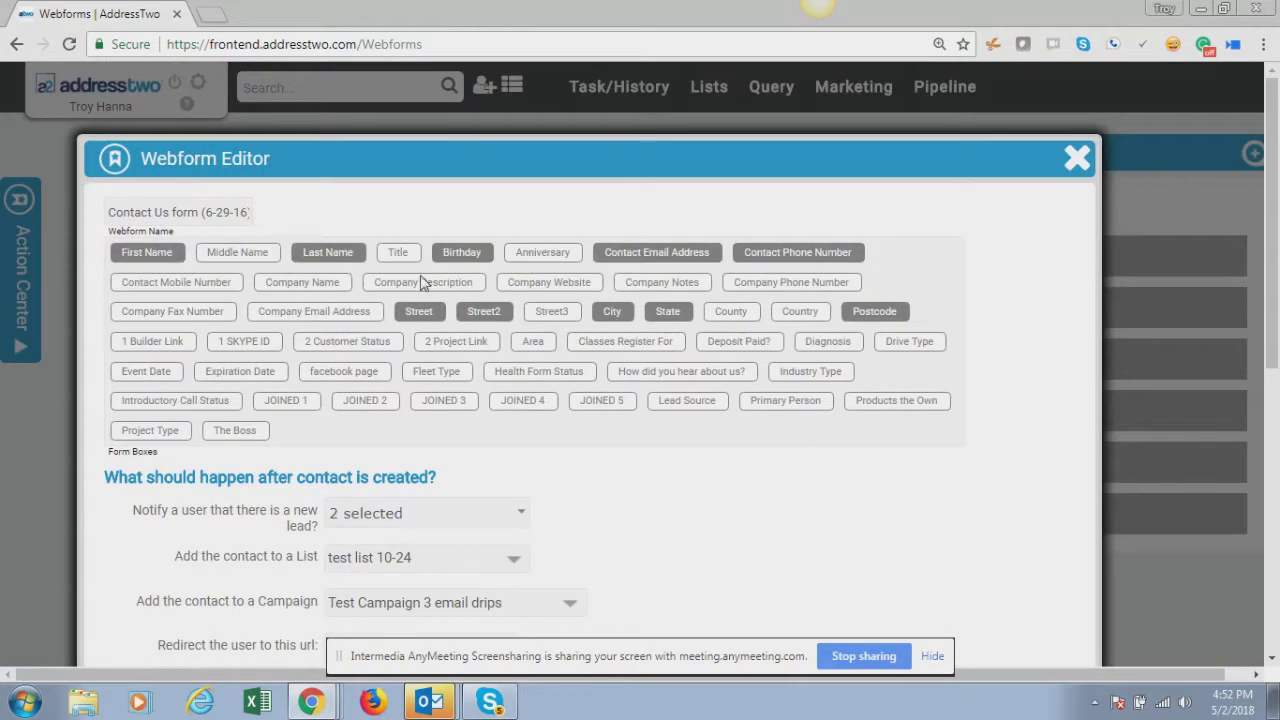
# Review what the webform does after a contact is created, including which users are notified of a new lead
pyautogui.scroll(-2, 905, 325)
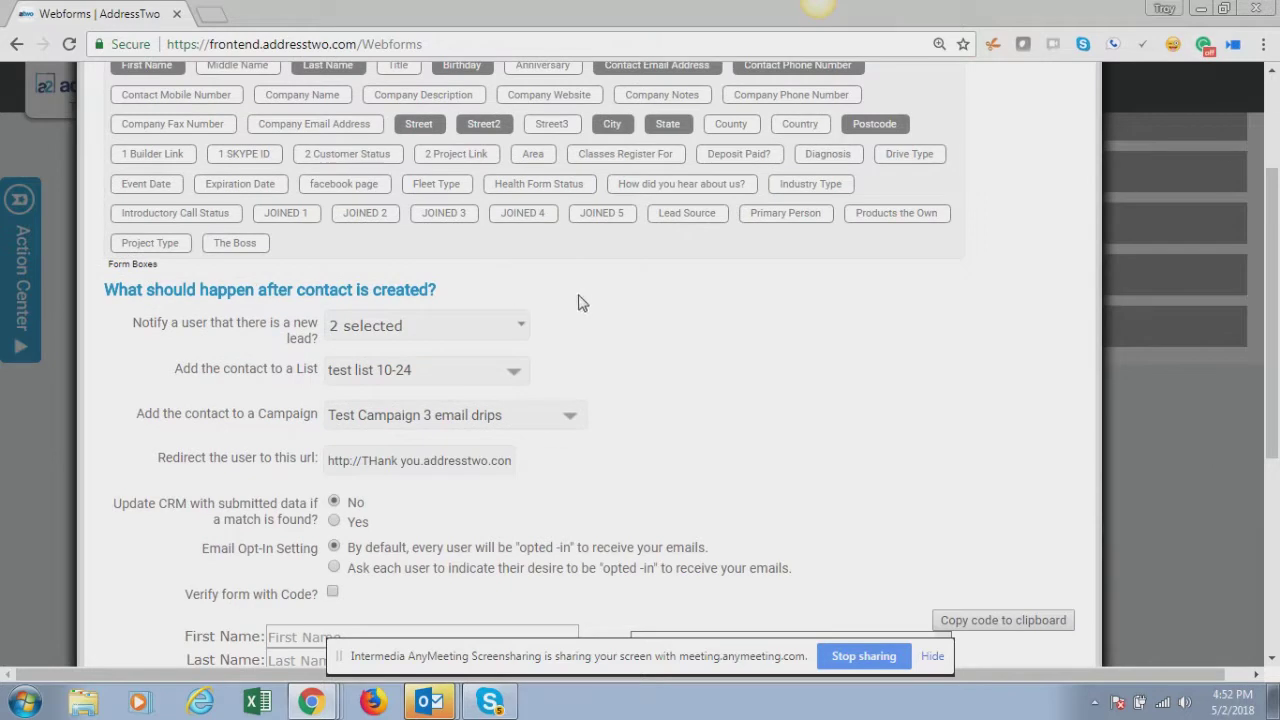
pyautogui.scroll(-1, 485, 280)
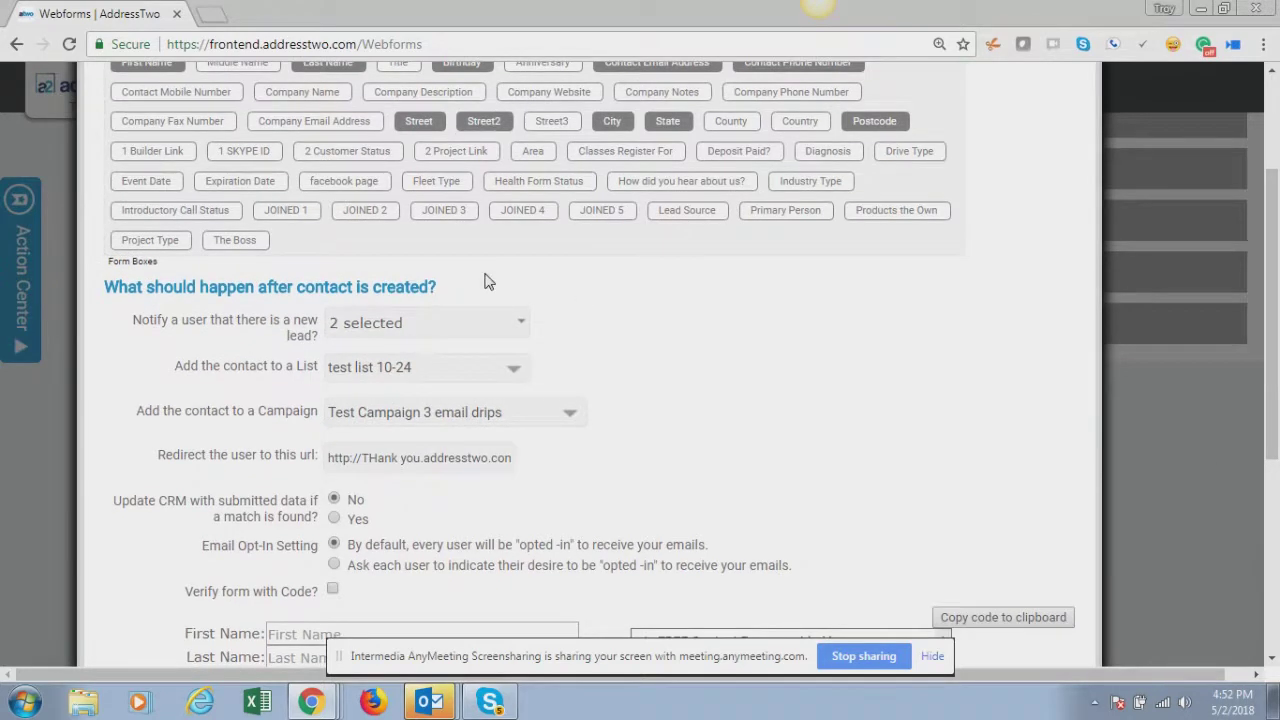
pyautogui.scroll(-2, 485, 280)
pyautogui.click(364, 118)
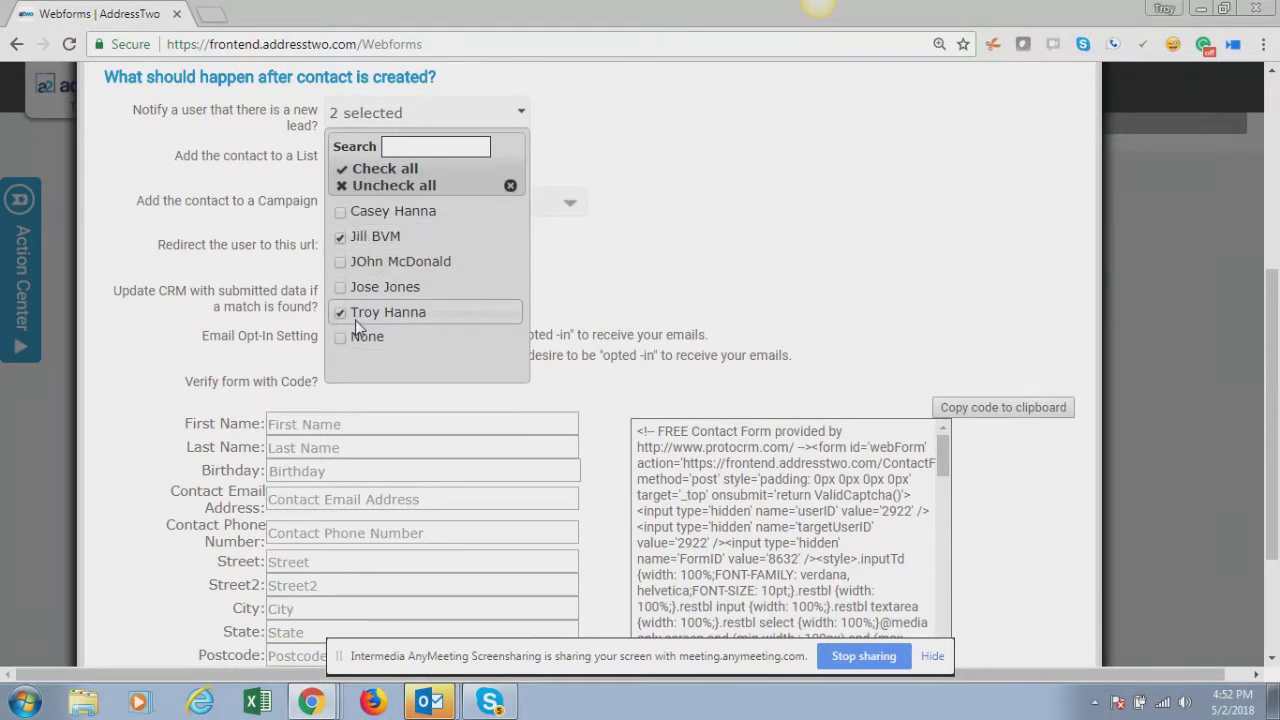
pyautogui.click(842, 168)
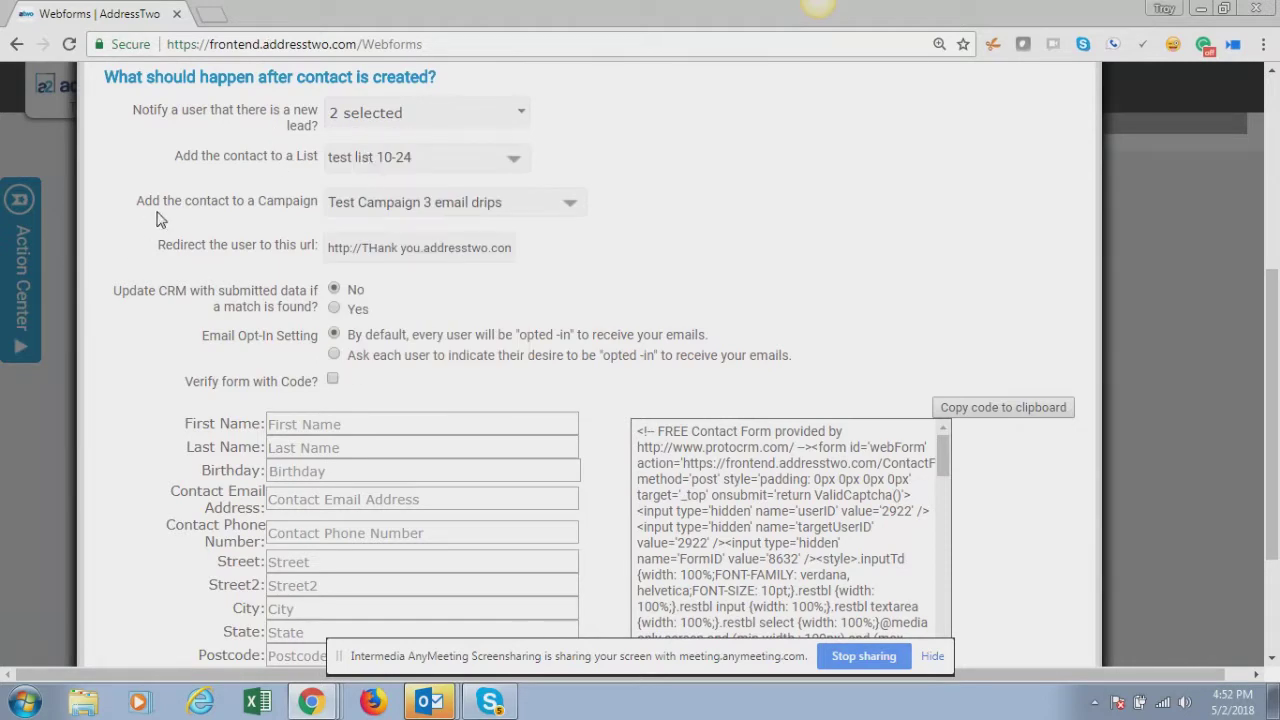
# Review the webform's form fields, embed code and post-submission settings, and close the webform editor
pyautogui.scroll(-2, 300, 440)
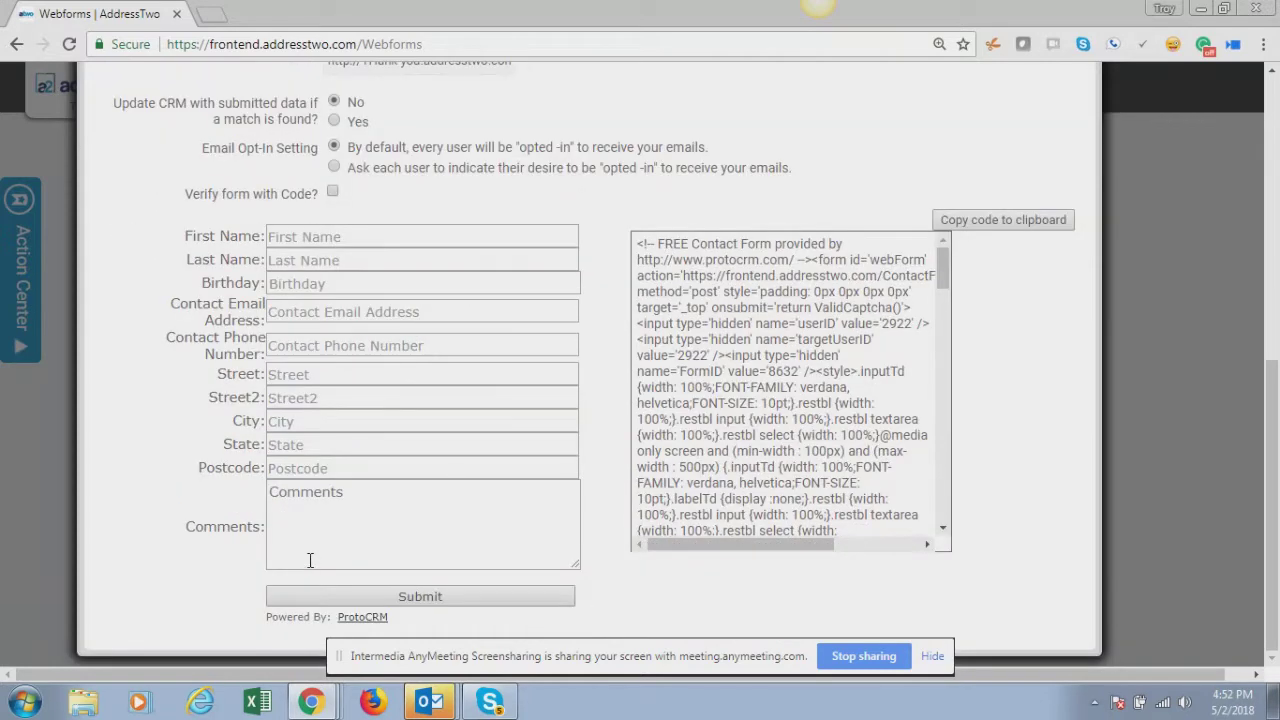
pyautogui.scroll(2, 310, 560)
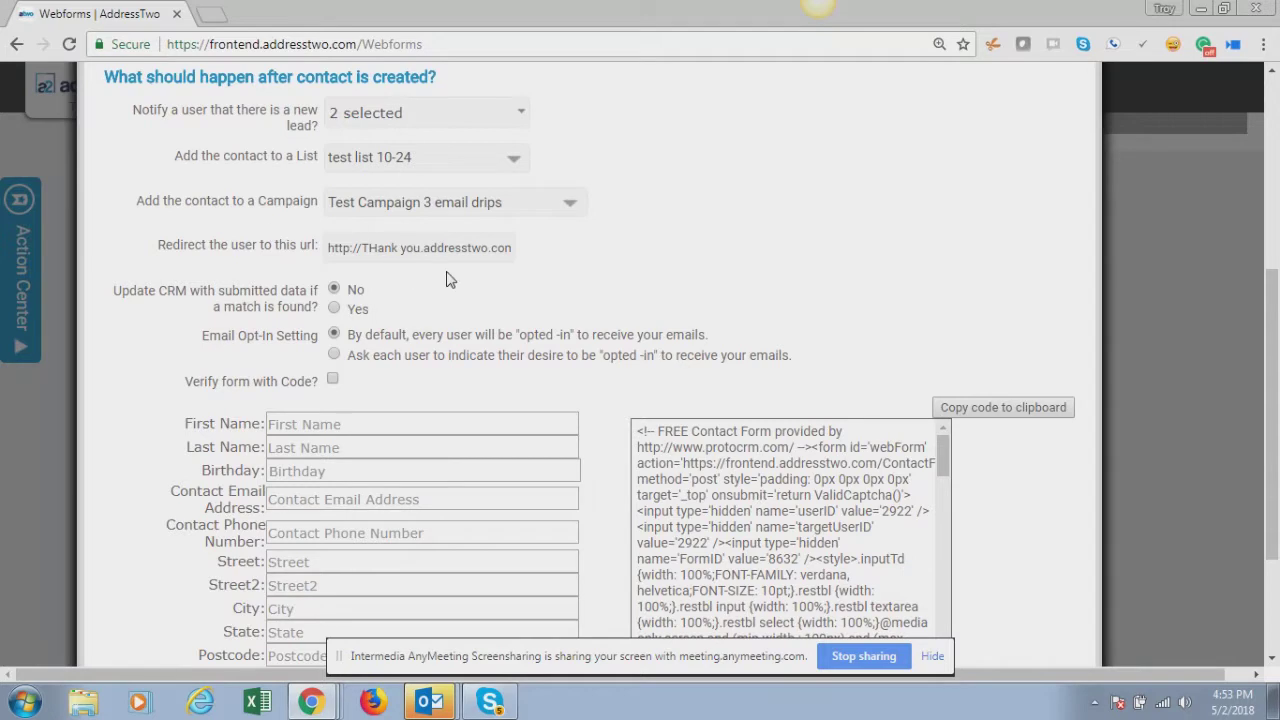
pyautogui.scroll(4, 447, 279)
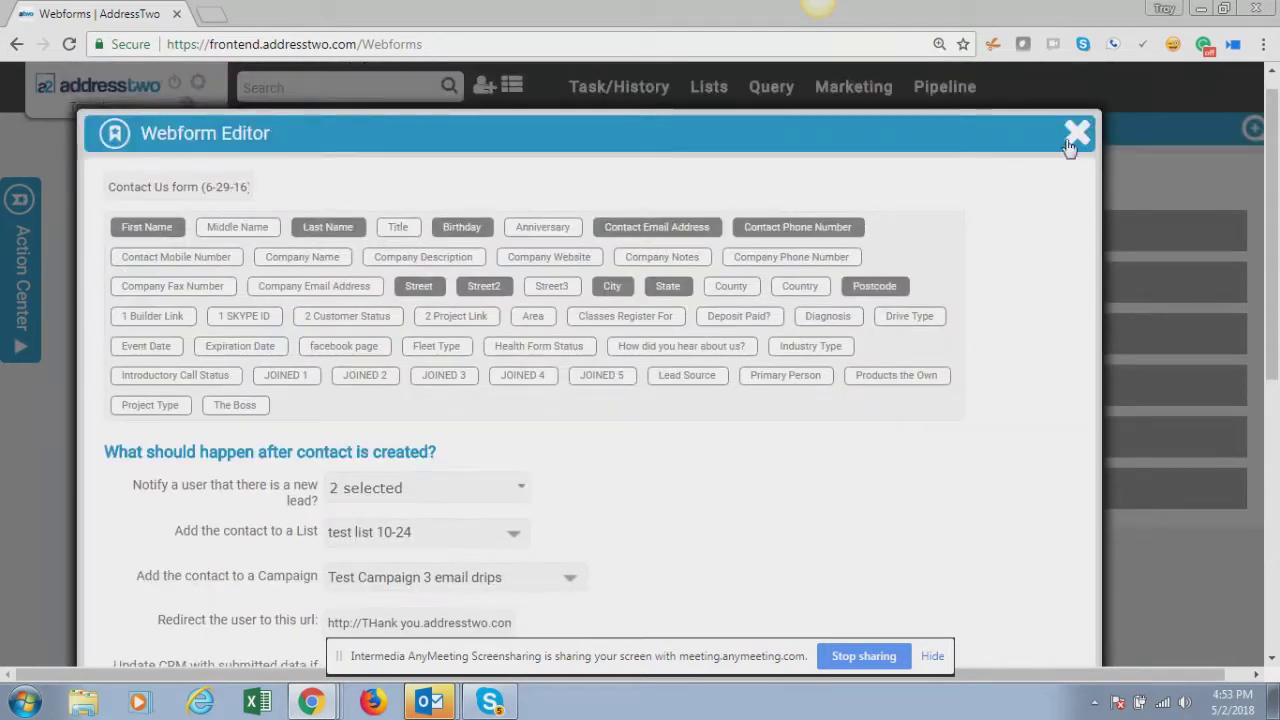
pyautogui.click(1077, 133)
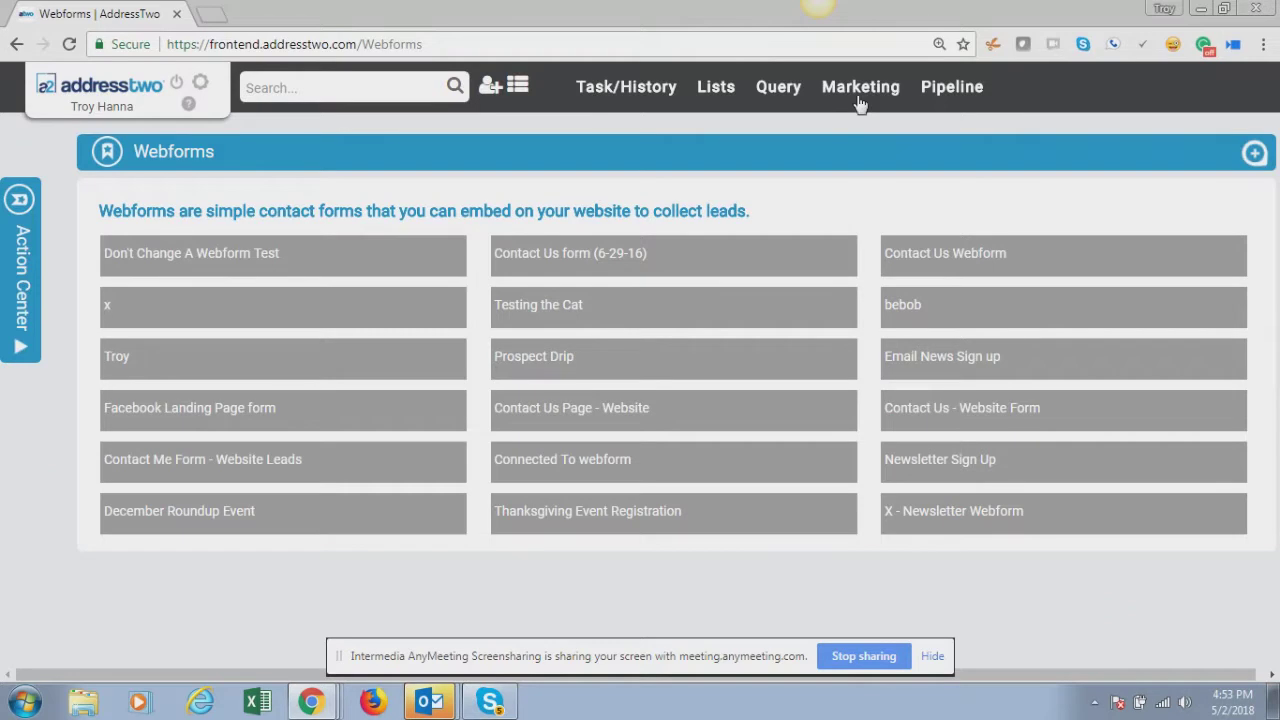
# Go to the marketing dashboard and open the campaign "Test Campaign 3 email drips" for editing
pyautogui.moveTo(866, 86)
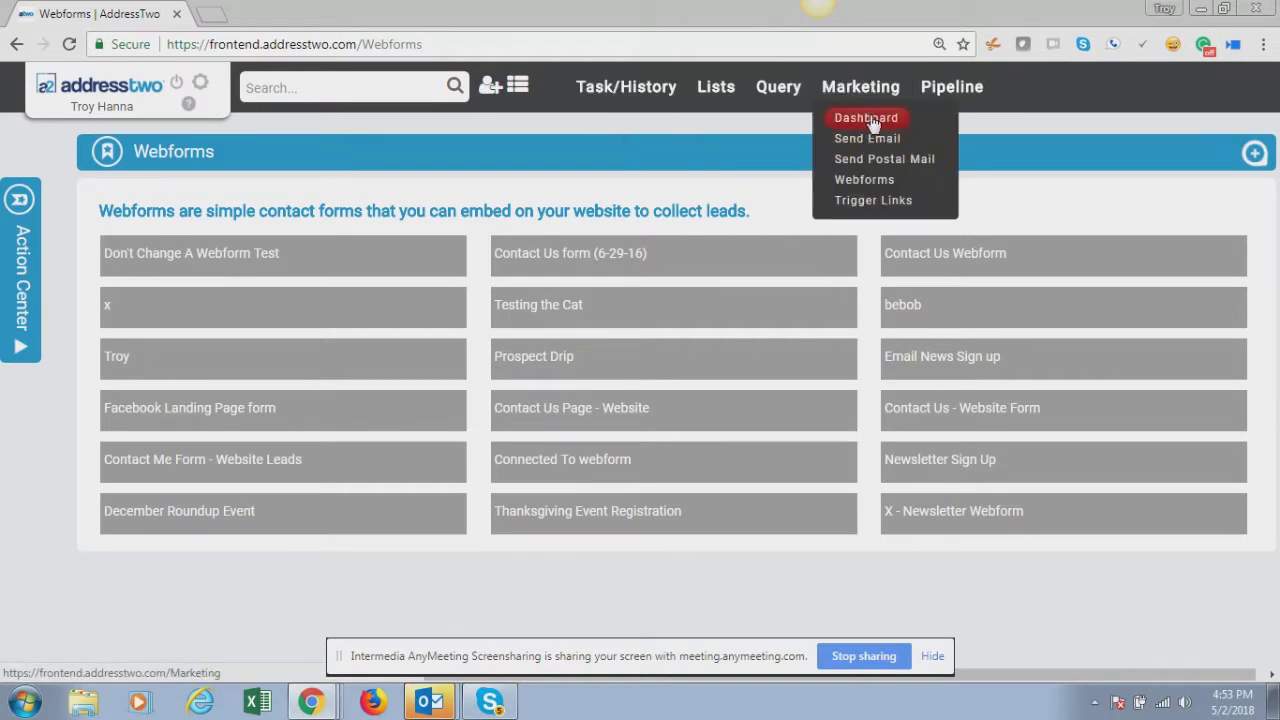
pyautogui.click(872, 94)
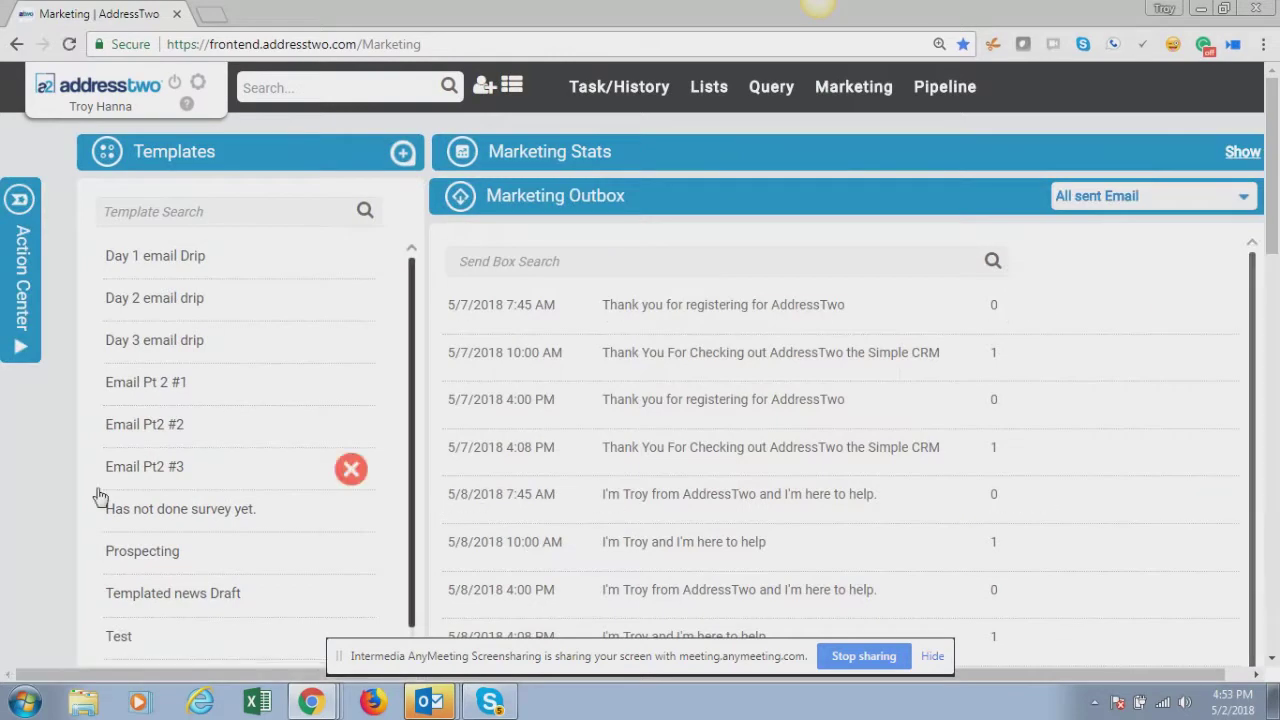
pyautogui.scroll(-5, 80, 500)
pyautogui.scroll(-1, 165, 575)
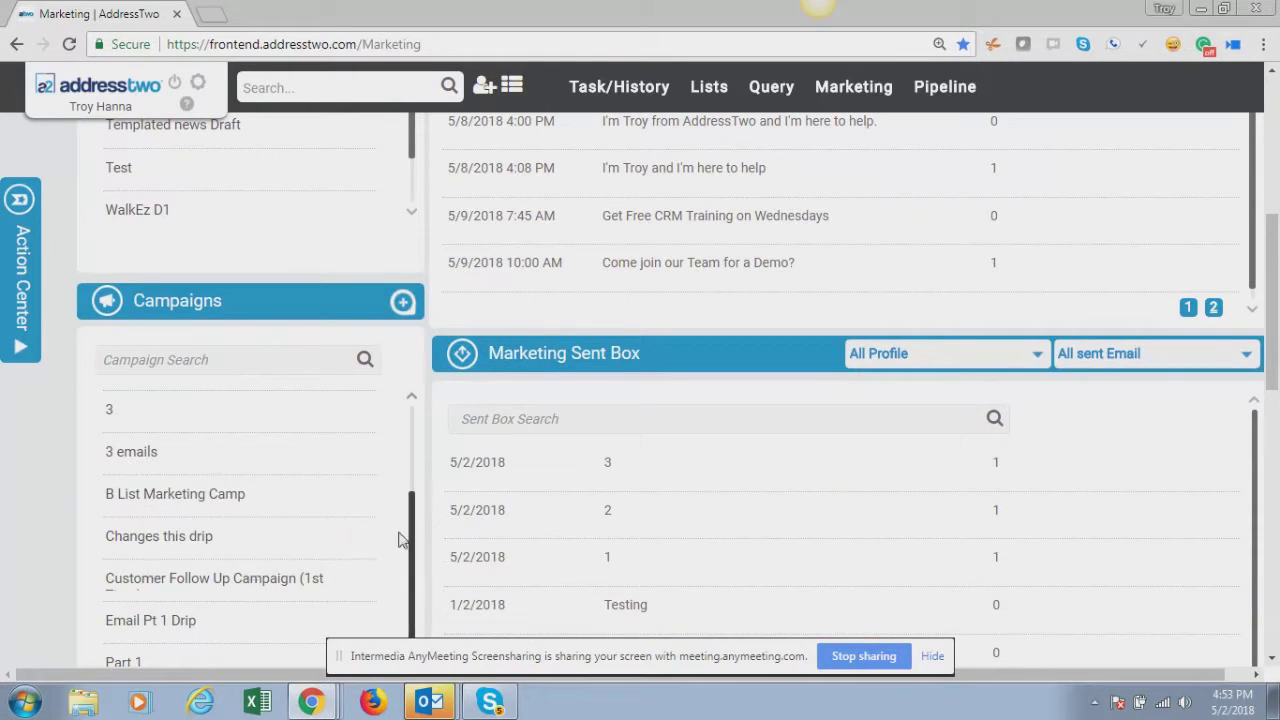
pyautogui.scroll(-5, 643, 508)
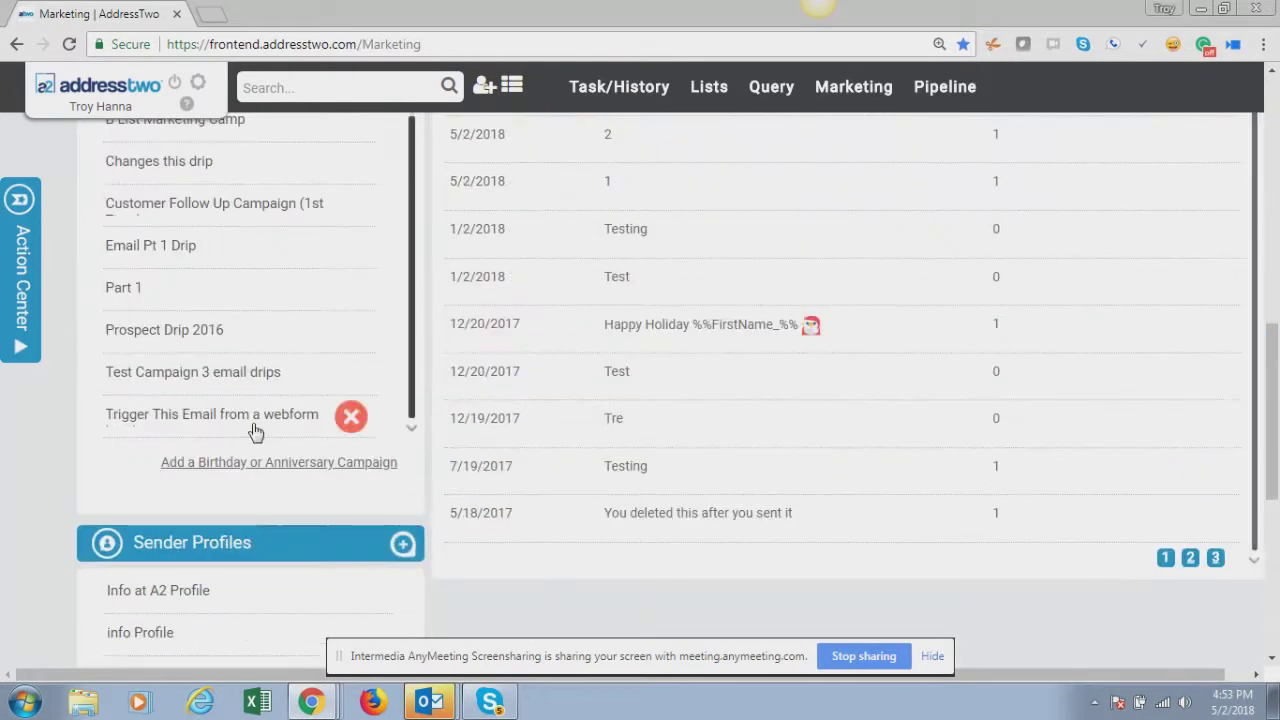
pyautogui.click(215, 373)
# Set the time delay of the campaign's second email to 7 days and of its third email to 14 days
pyautogui.click(545, 408)
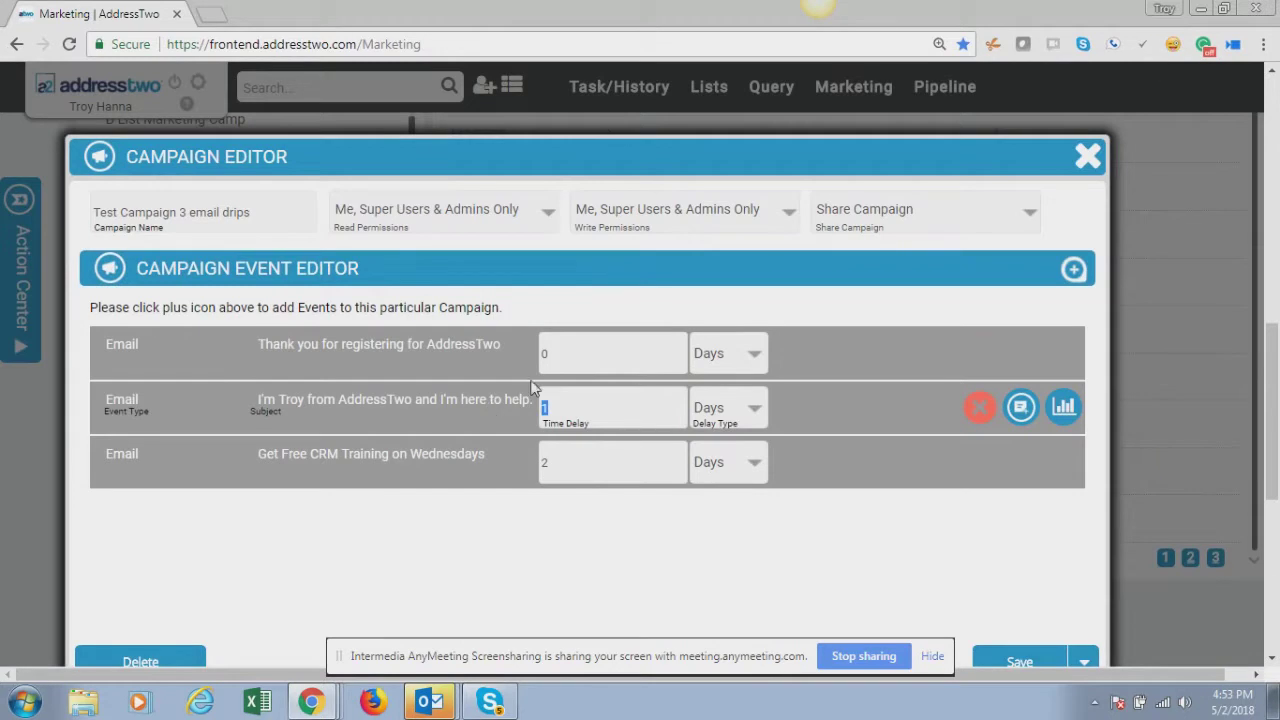
pyautogui.write('7')
pyautogui.click(548, 462)
pyautogui.write('14')
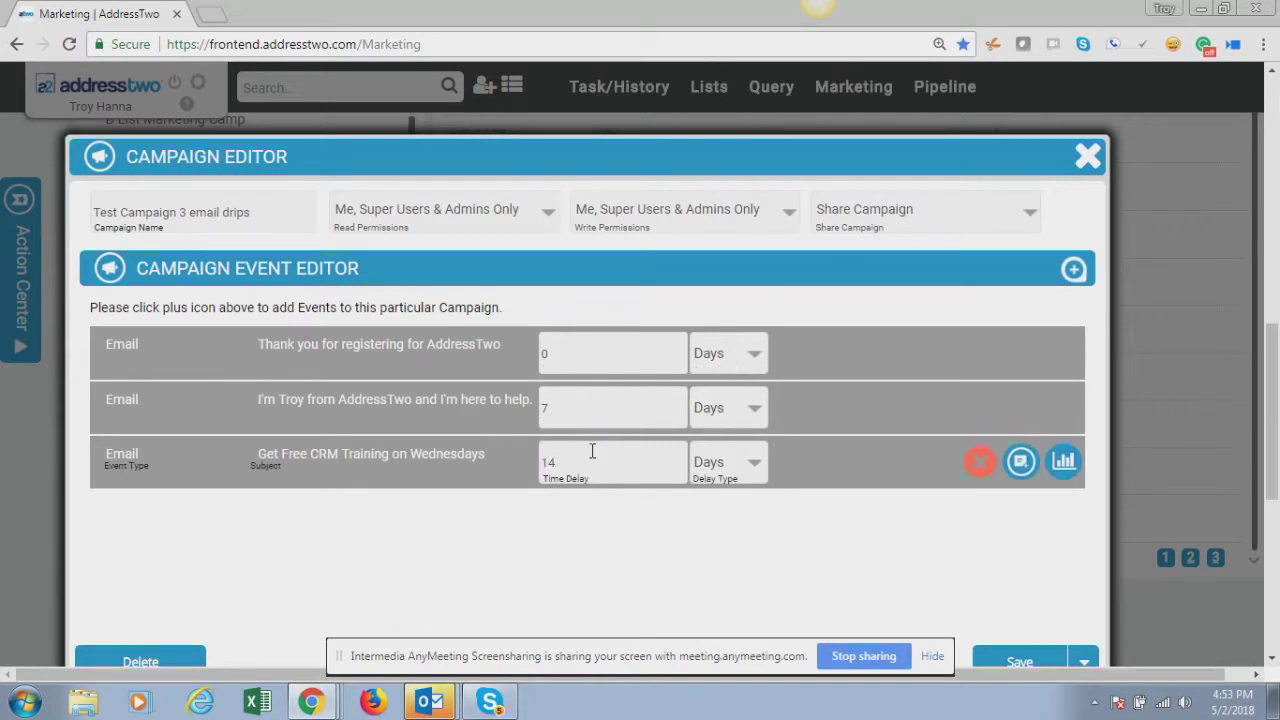
# Add a Task event described "Email zero went out yesterday call this lead to make sure the got the email" to the campaign
pyautogui.click(1073, 268)
pyautogui.click(806, 218)
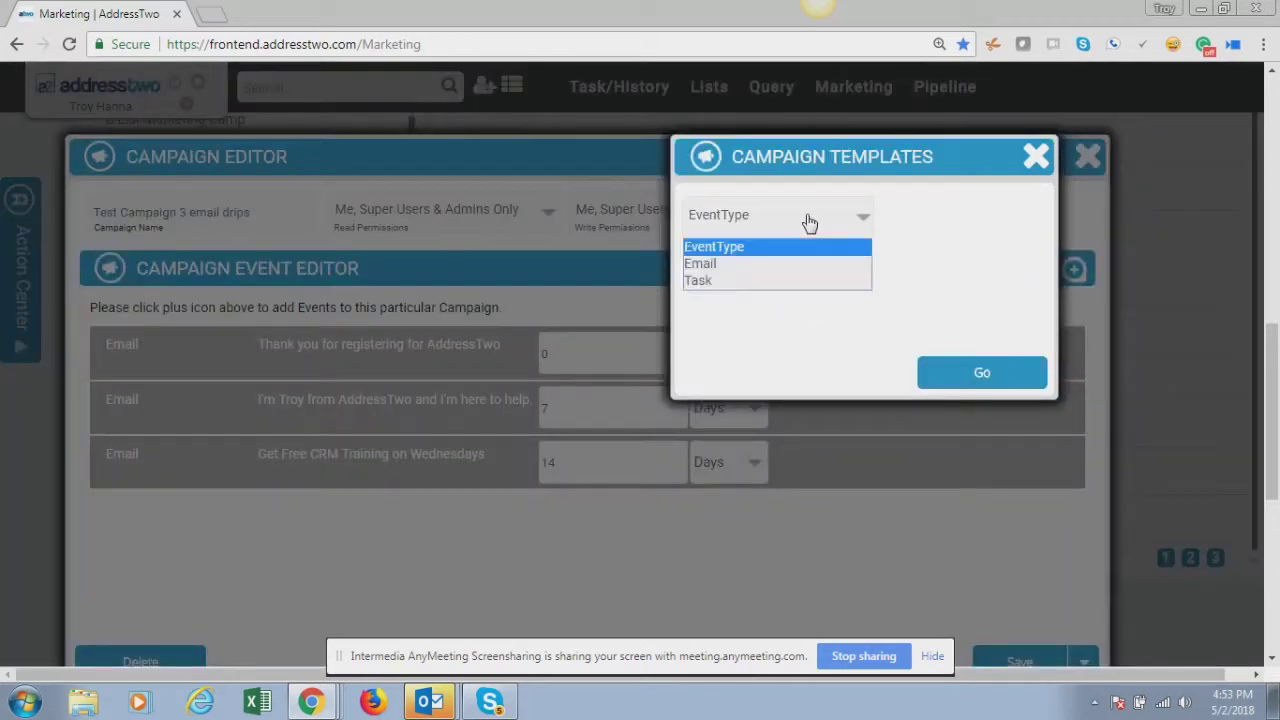
pyautogui.click(785, 286)
pyautogui.click(1004, 379)
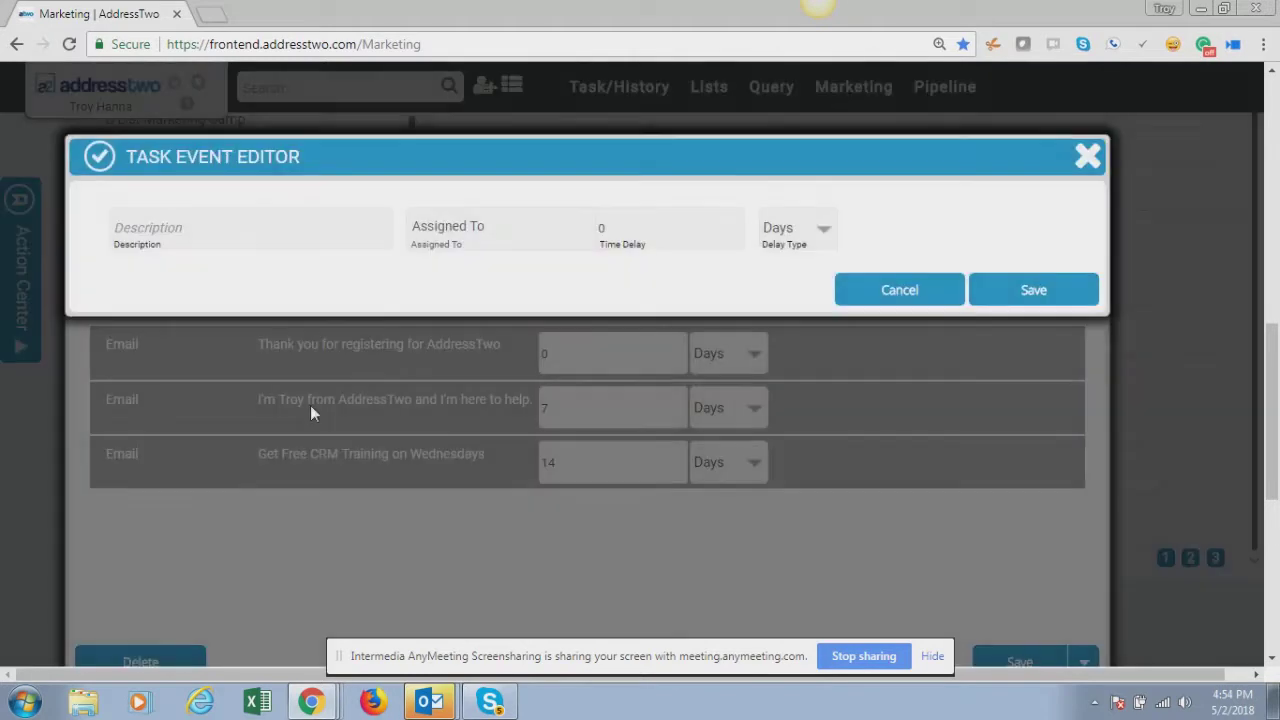
pyautogui.click(173, 226)
pyautogui.write('Email zero went out yes')
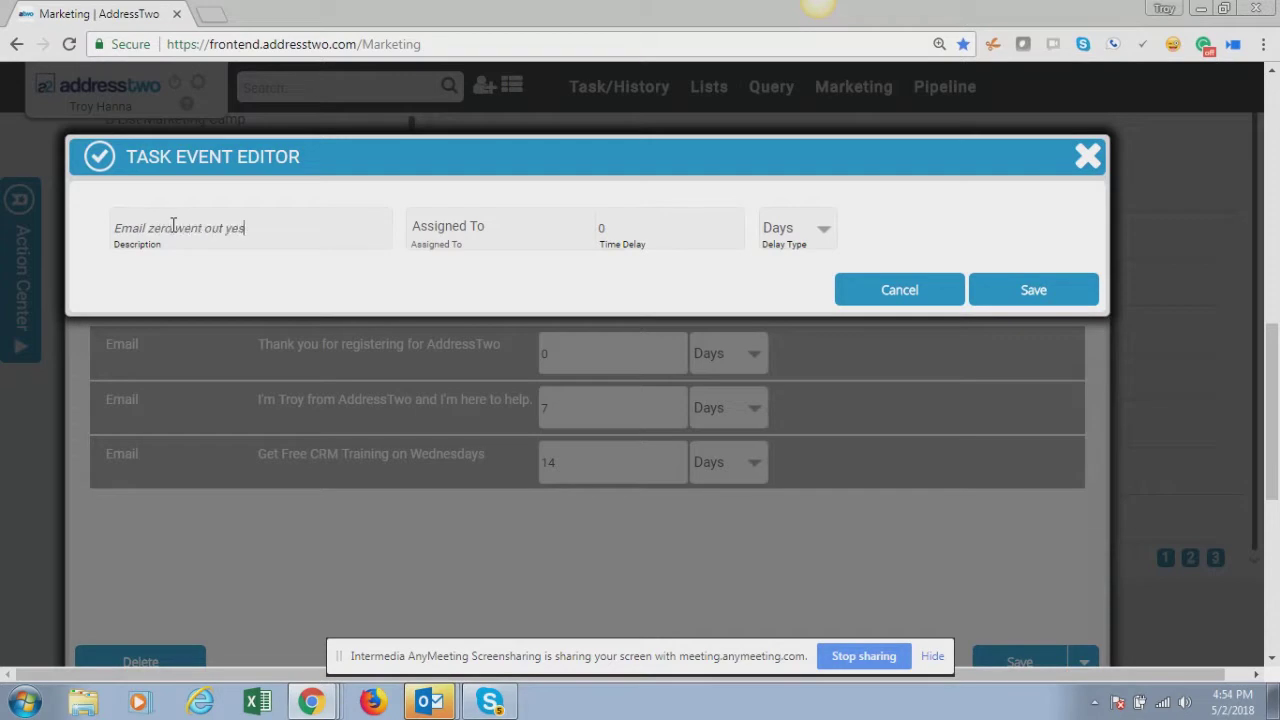
pyautogui.write('terday call this lead to m')
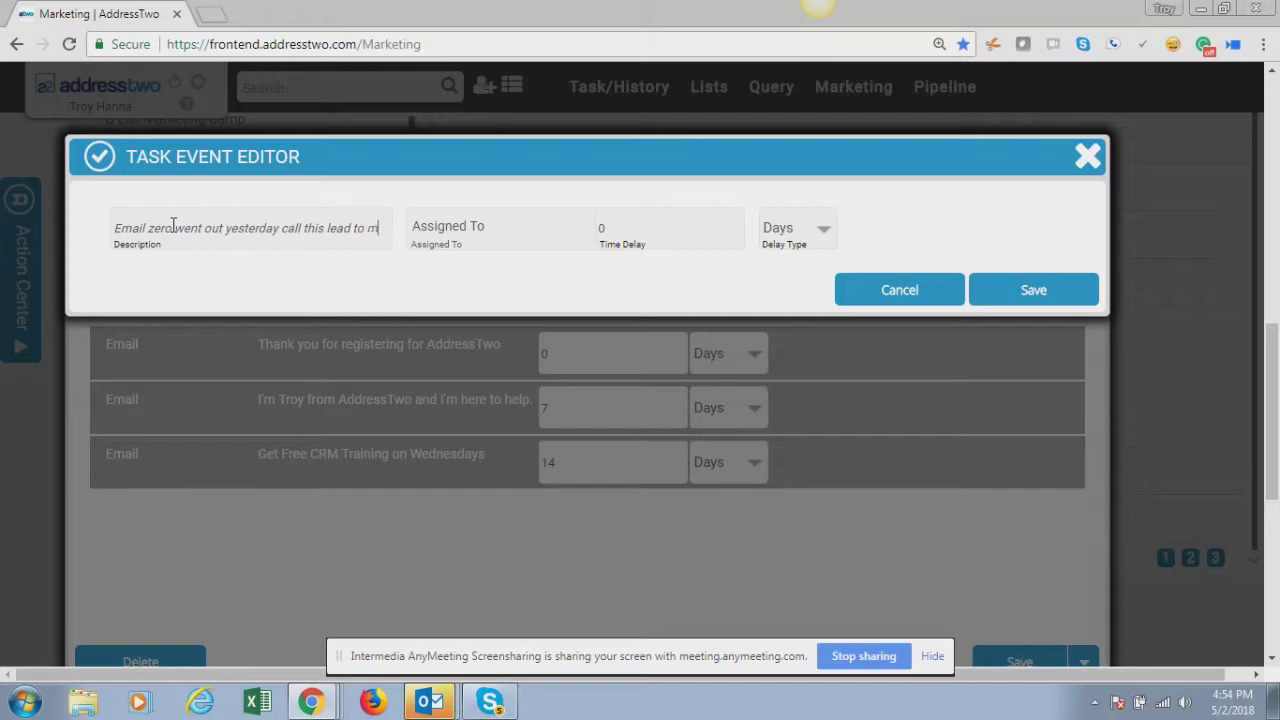
pyautogui.write('ake sure the got the email')
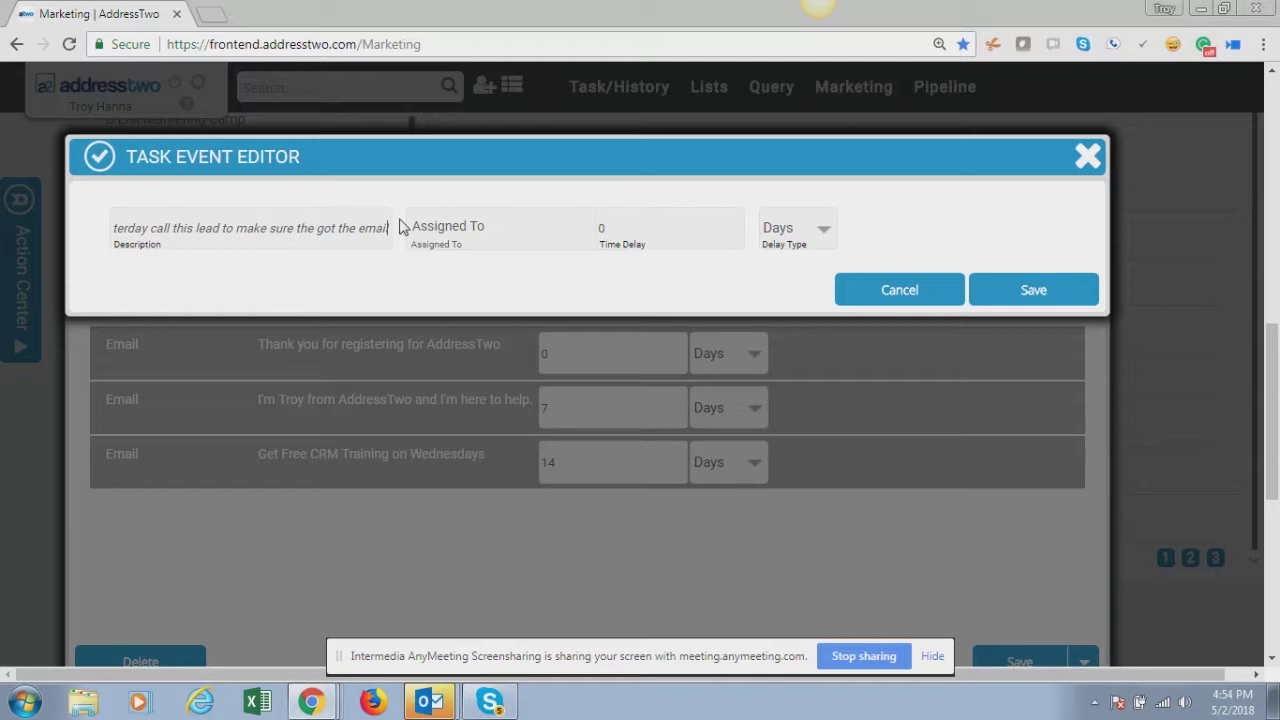
# Assign the first call task to the signed-in user with a time delay of 1 day, and save it
pyautogui.click(437, 229)
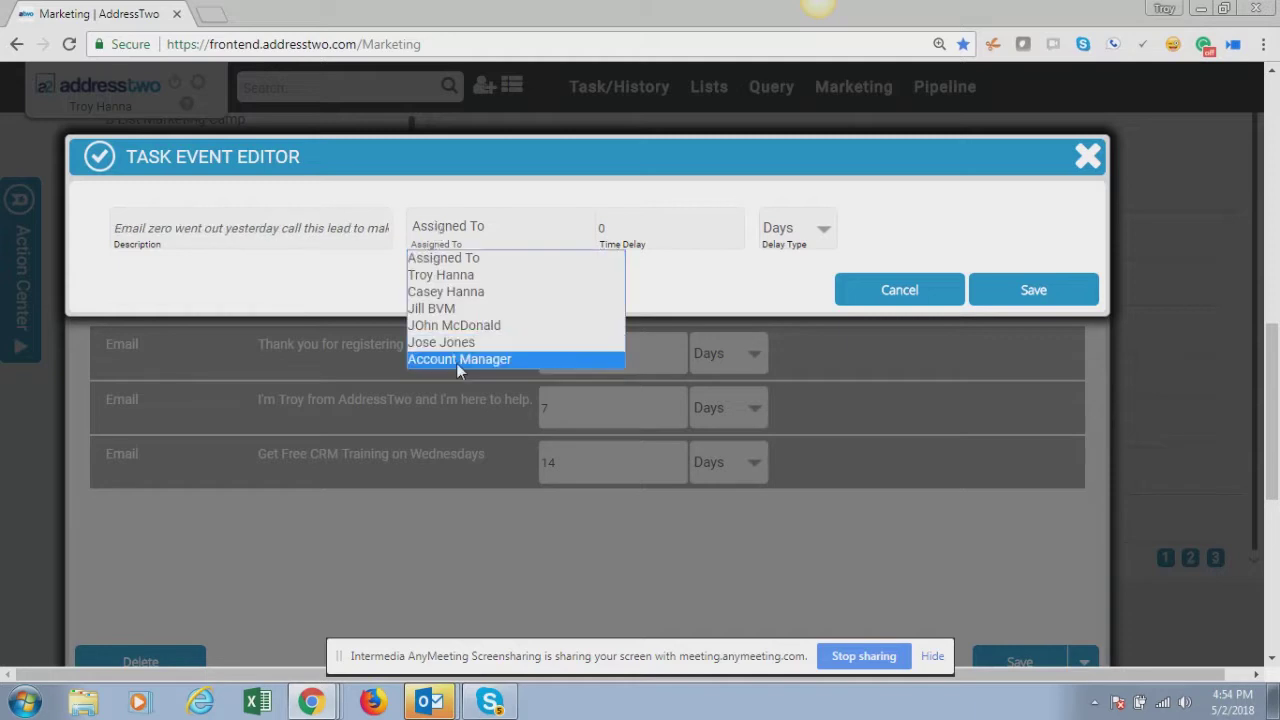
pyautogui.click(463, 277)
pyautogui.click(631, 224)
pyautogui.write('1')
pyautogui.click(1006, 291)
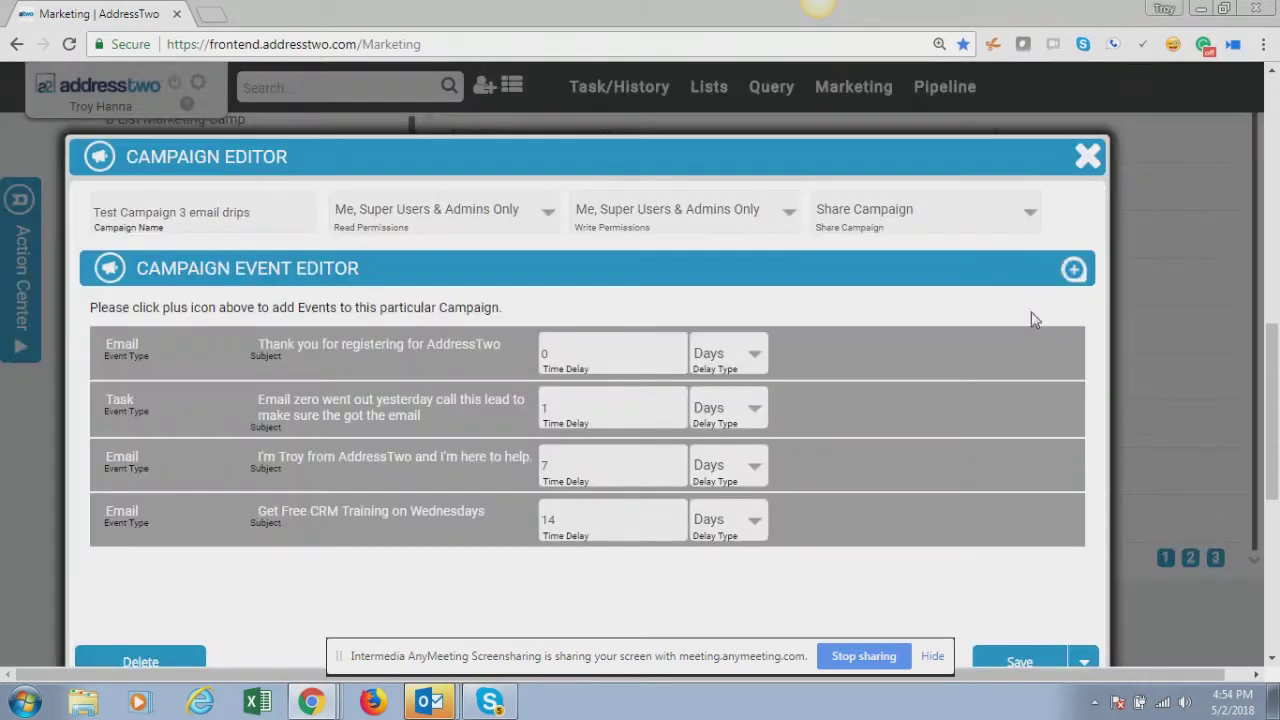
# Add a Task event described "2nd email in lead list went out yesterday call this lead to make sure they got it"
pyautogui.click(1074, 269)
pyautogui.click(786, 228)
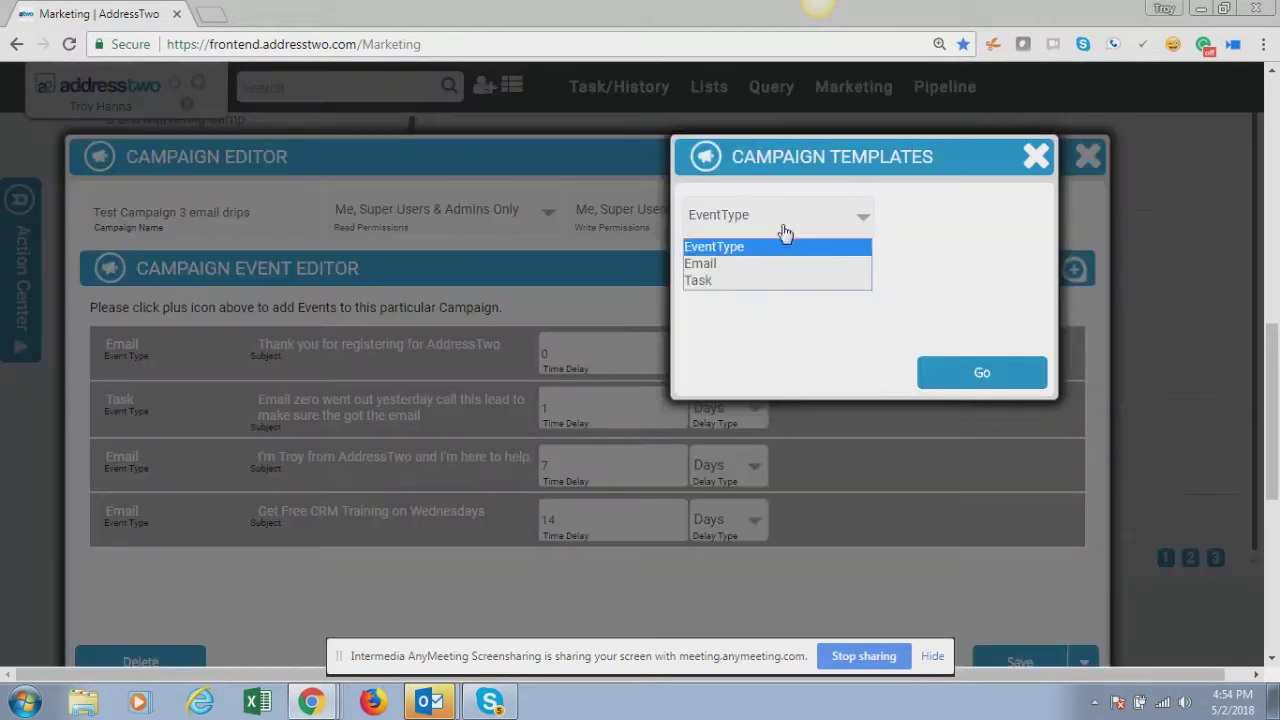
pyautogui.click(757, 283)
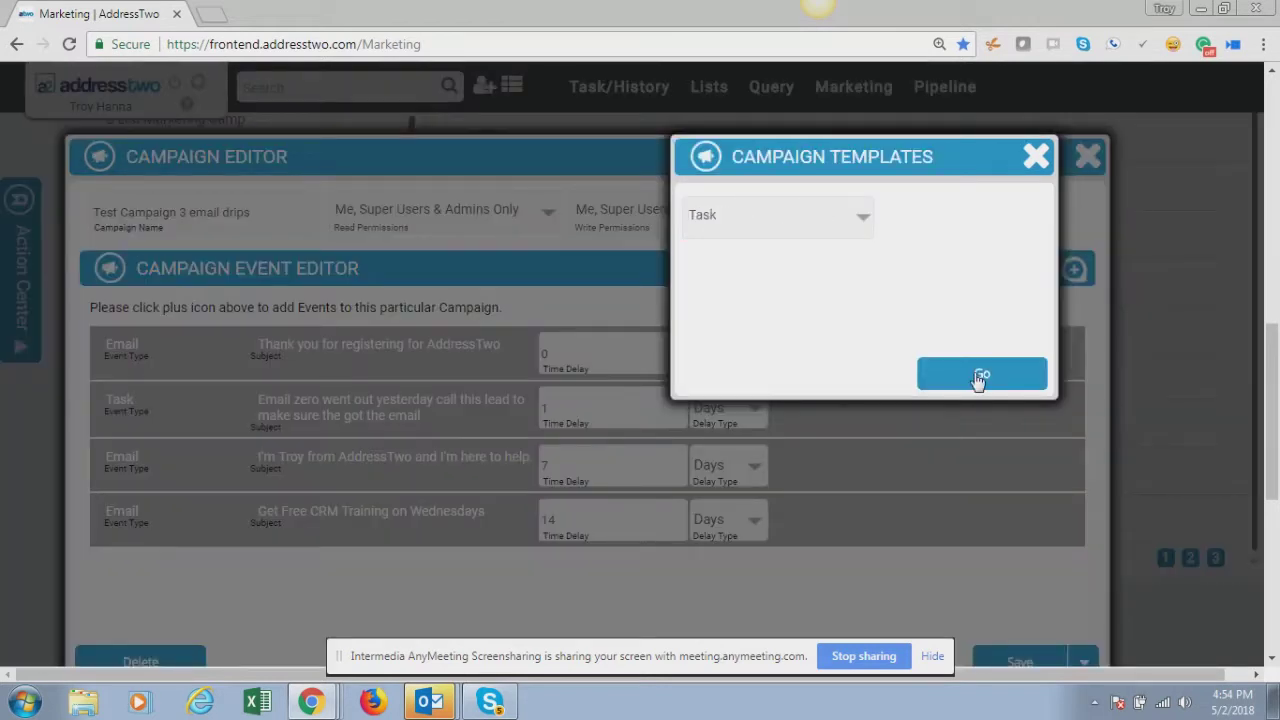
pyautogui.click(979, 376)
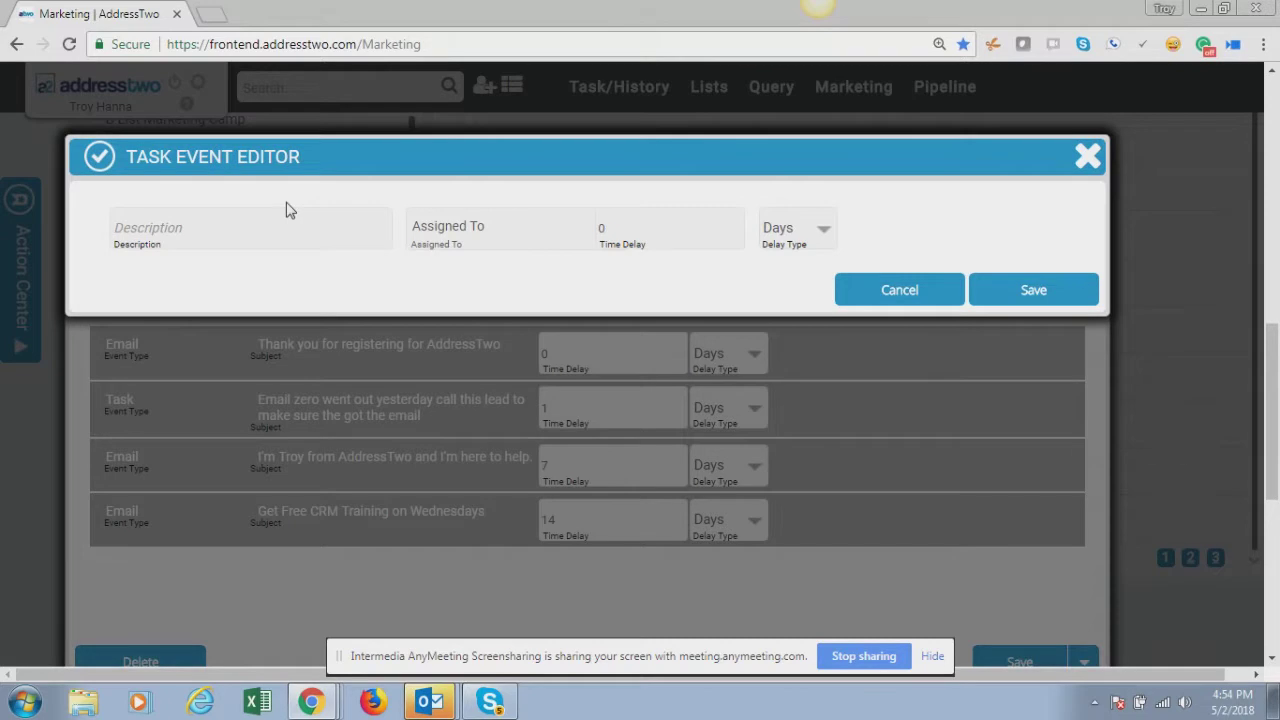
pyautogui.write('2nd email in lead list went out yestda')
pyautogui.press('BackSpace')
pyautogui.press('BackSpace')
pyautogui.write('erday call this')
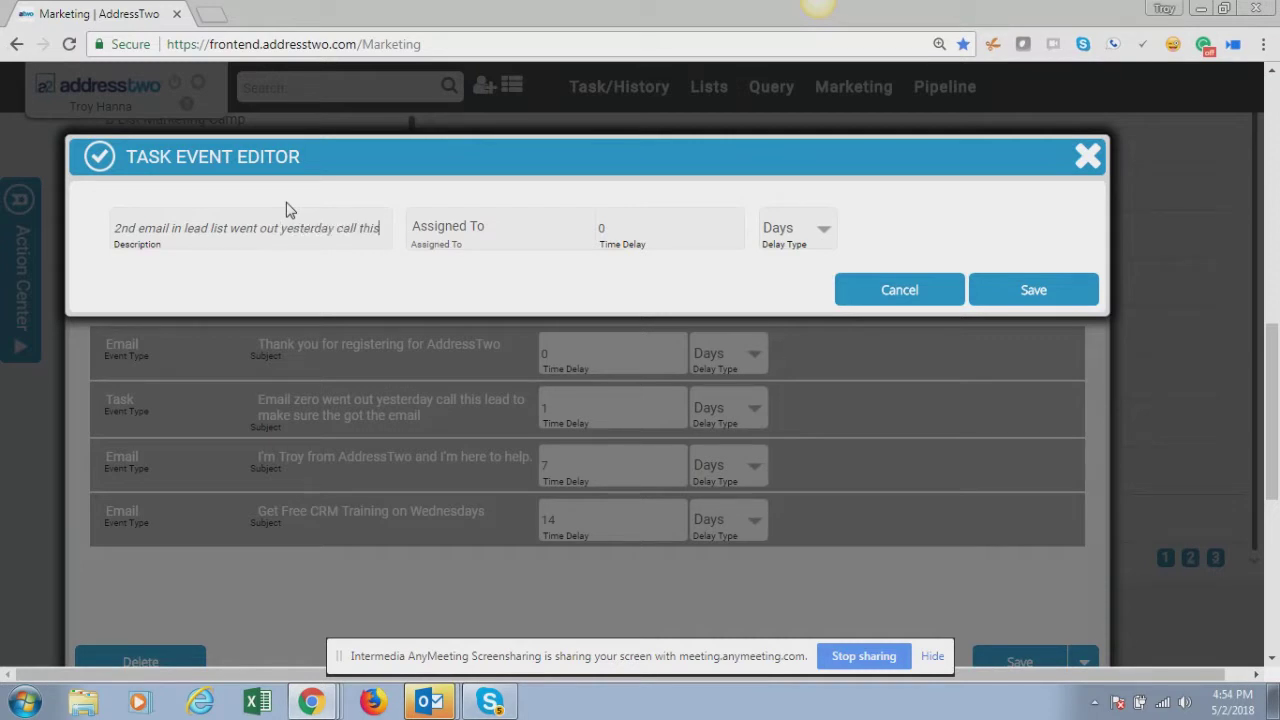
pyautogui.write(' lead to make su')
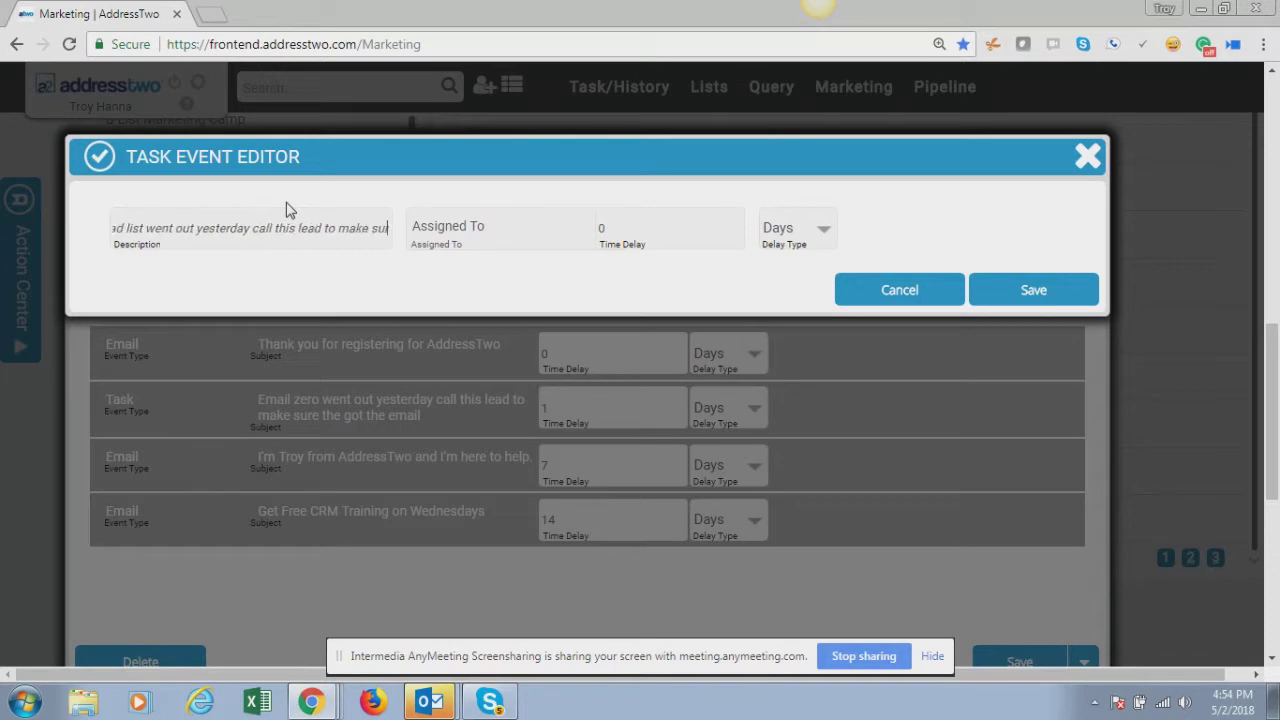
pyautogui.write('re they got it')
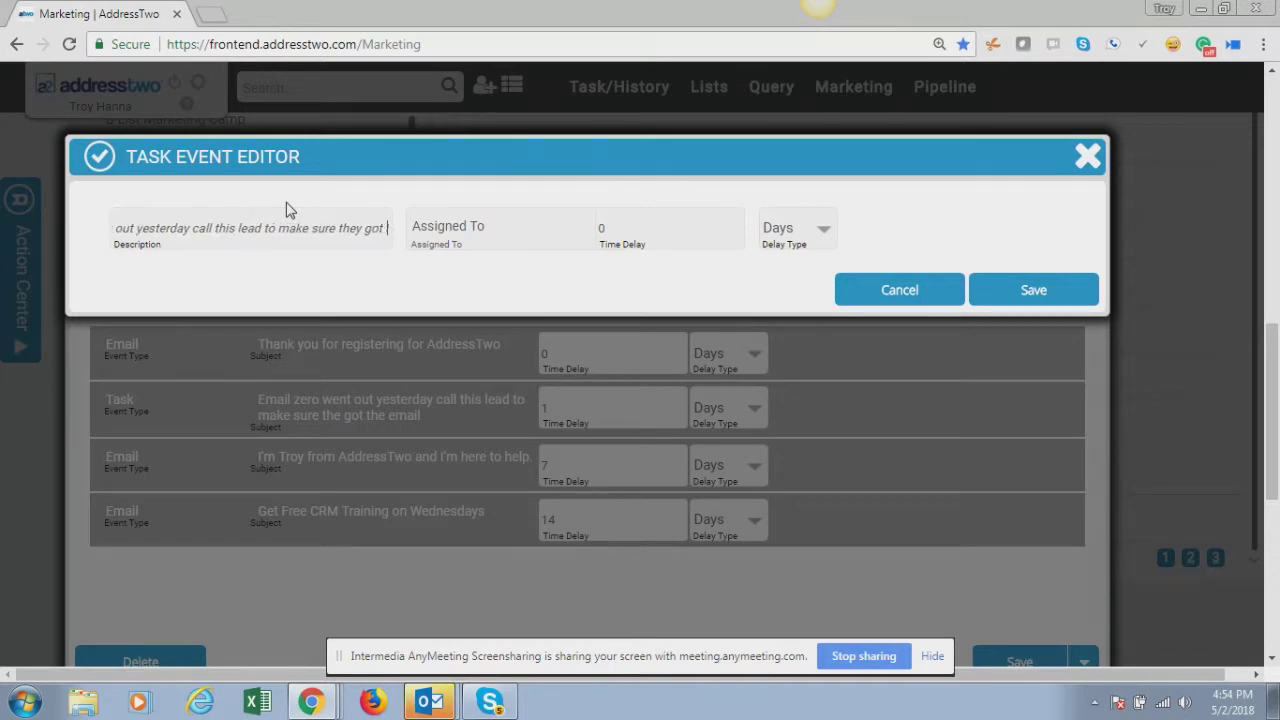
# Assign the second-email call task to the signed-in user with a time delay of 15 days, and save it
pyautogui.click(522, 238)
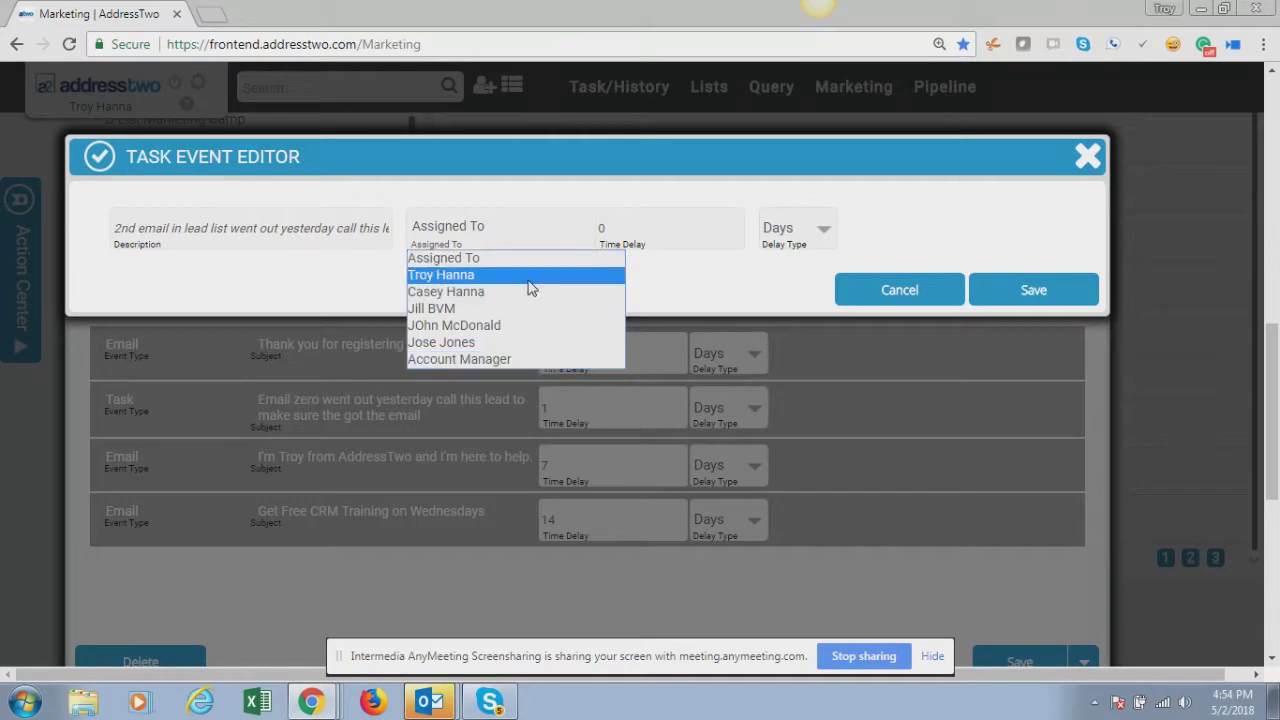
pyautogui.click(531, 288)
pyautogui.doubleClick(601, 230)
pyautogui.write('15')
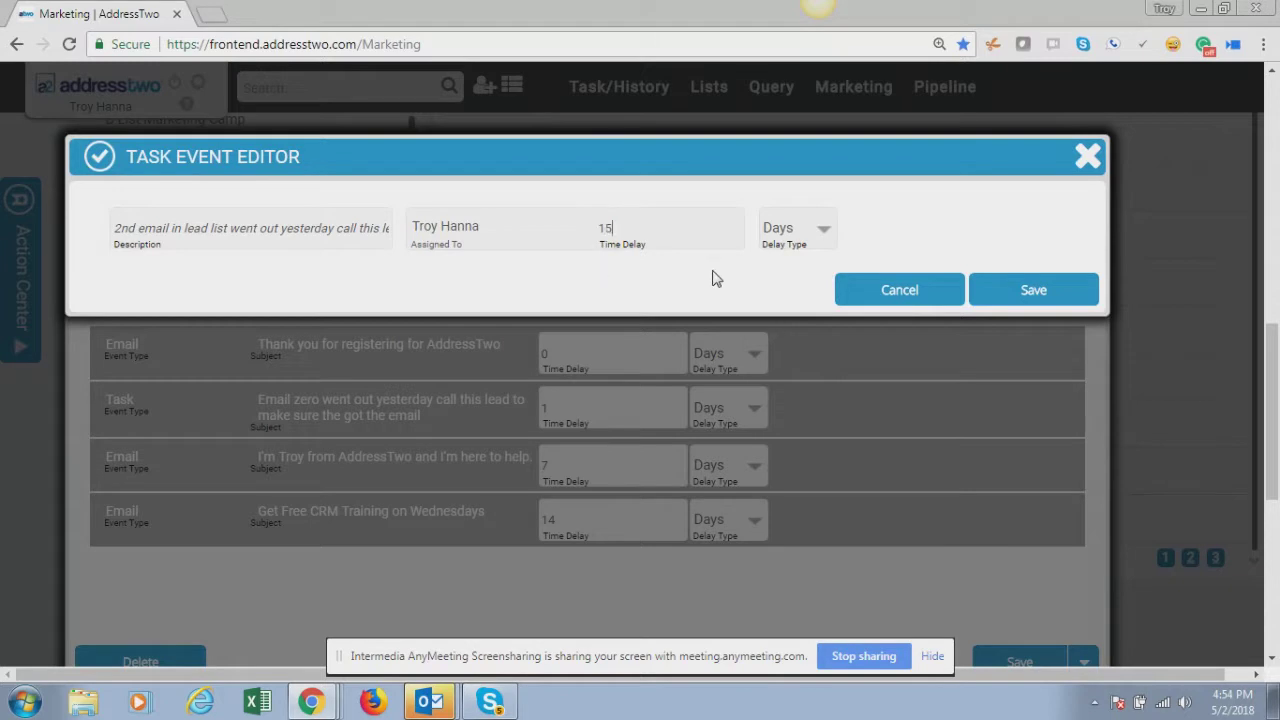
pyautogui.click(1015, 289)
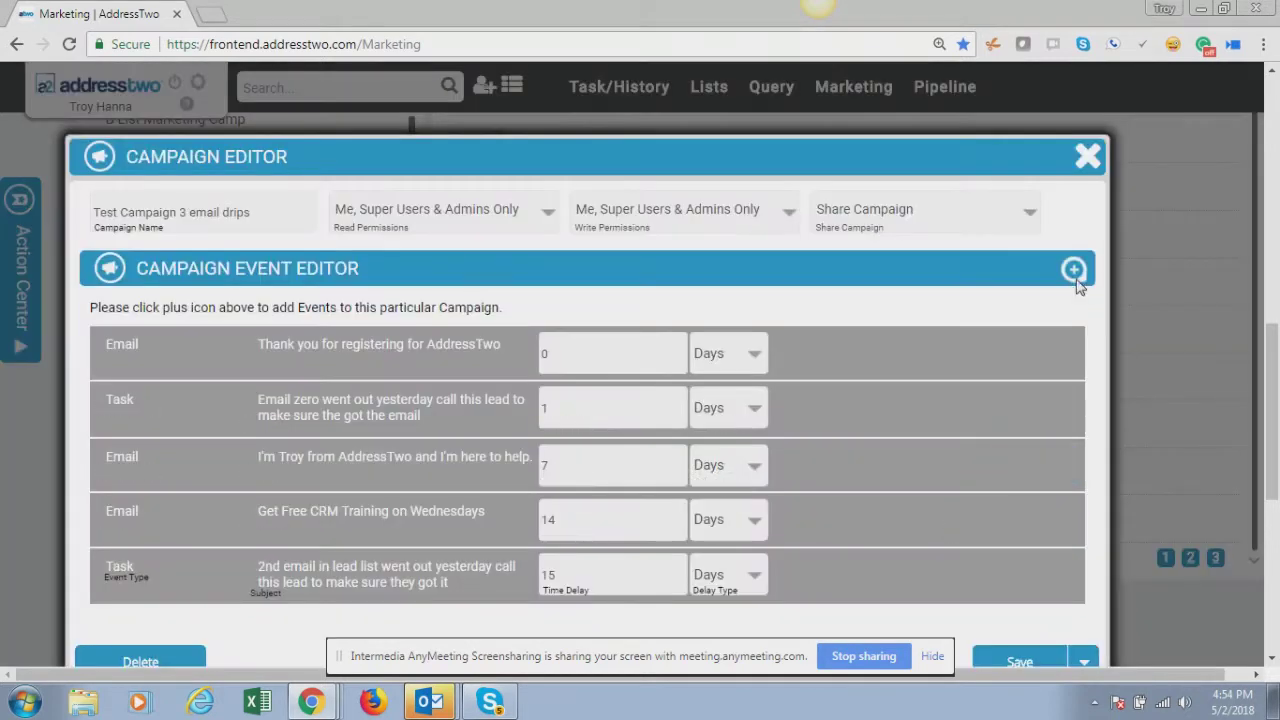
# Add a Task event described "Final email in 3 week drip series went out yesterday - call them" with a time delay of 22 days
pyautogui.click(1076, 282)
pyautogui.click(757, 210)
pyautogui.click(714, 282)
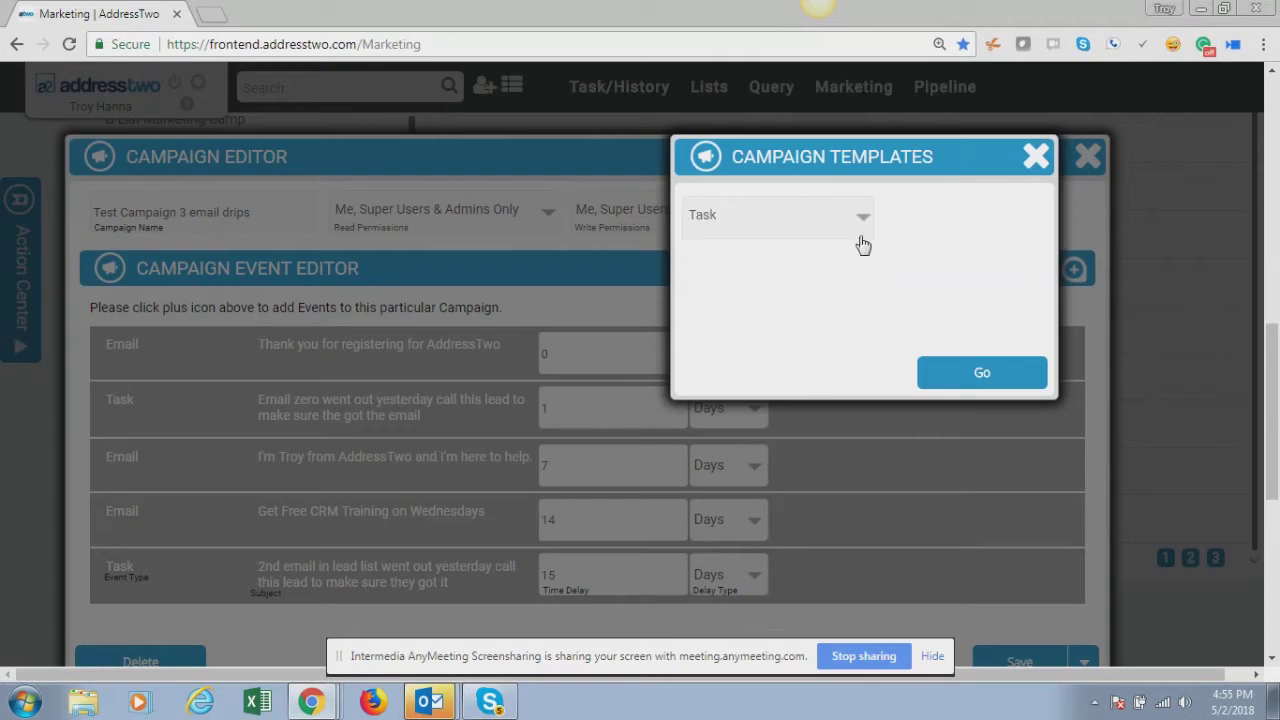
pyautogui.click(1005, 373)
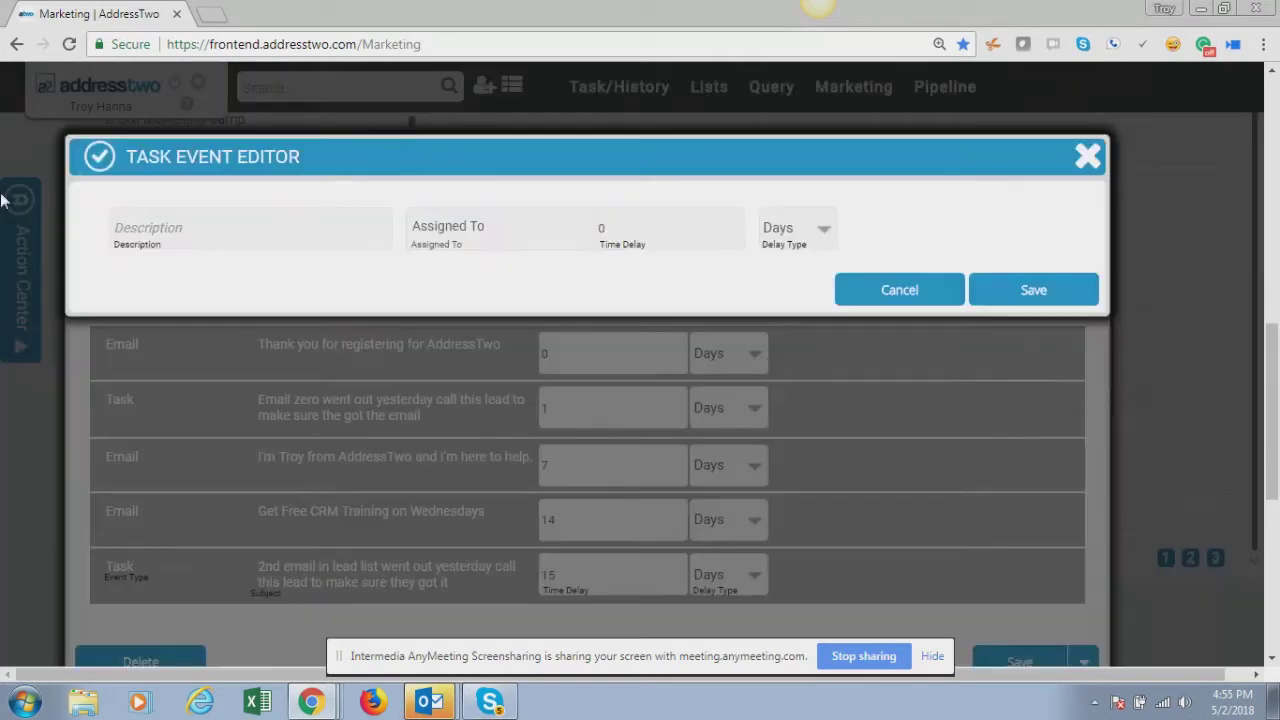
pyautogui.write('Fiknanal email in 3 week drip s')
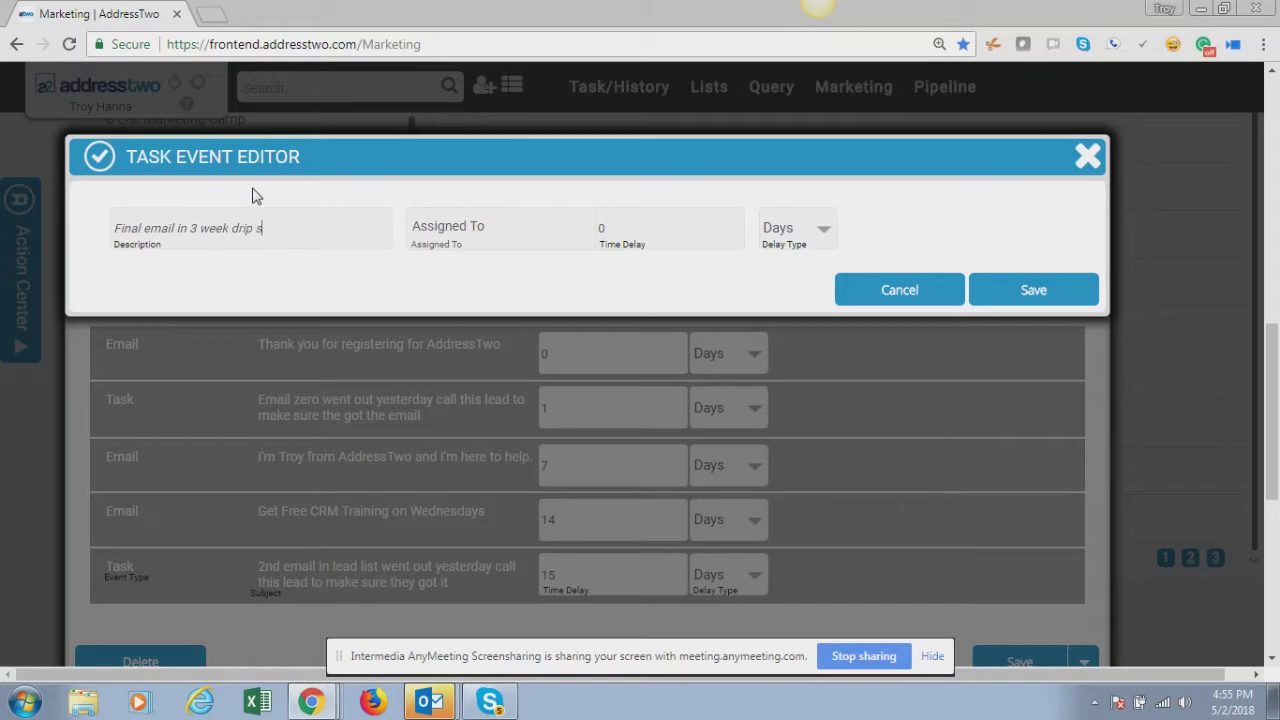
pyautogui.write('eries went out yesterday - call them')
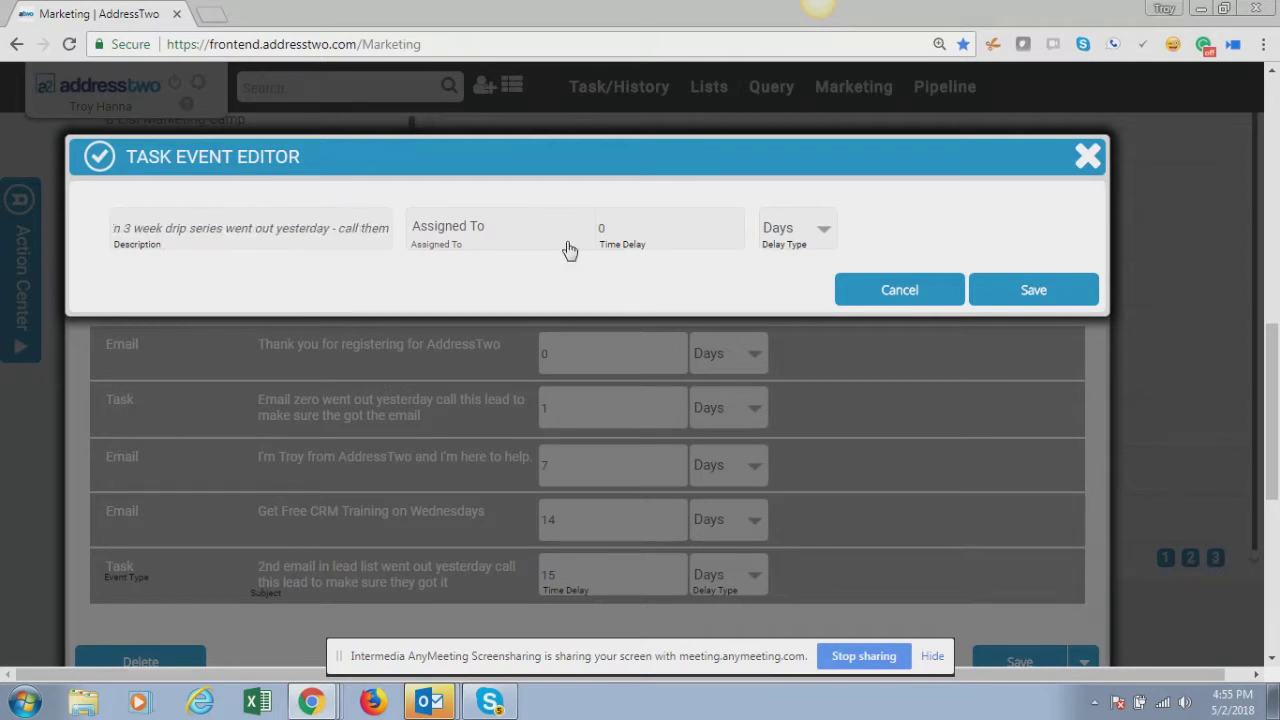
pyautogui.click(568, 250)
pyautogui.click(460, 253)
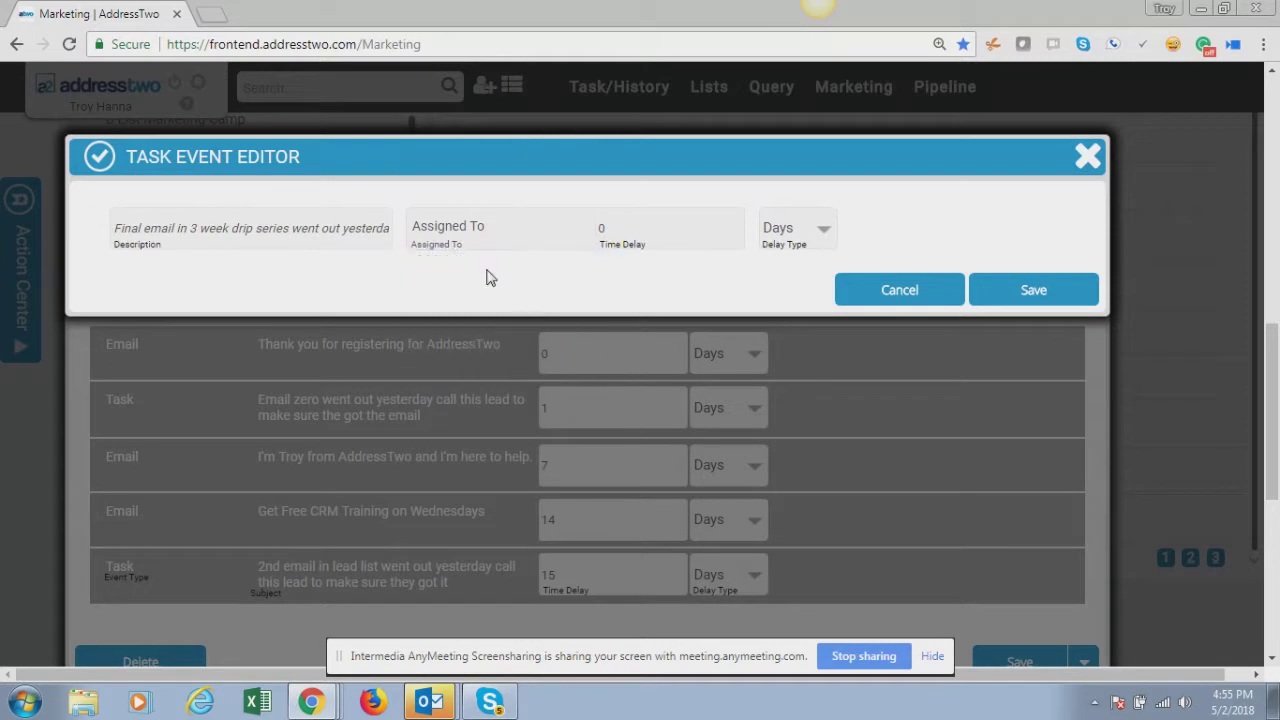
pyautogui.doubleClick(603, 229)
pyautogui.write('22')
pyautogui.click(988, 300)
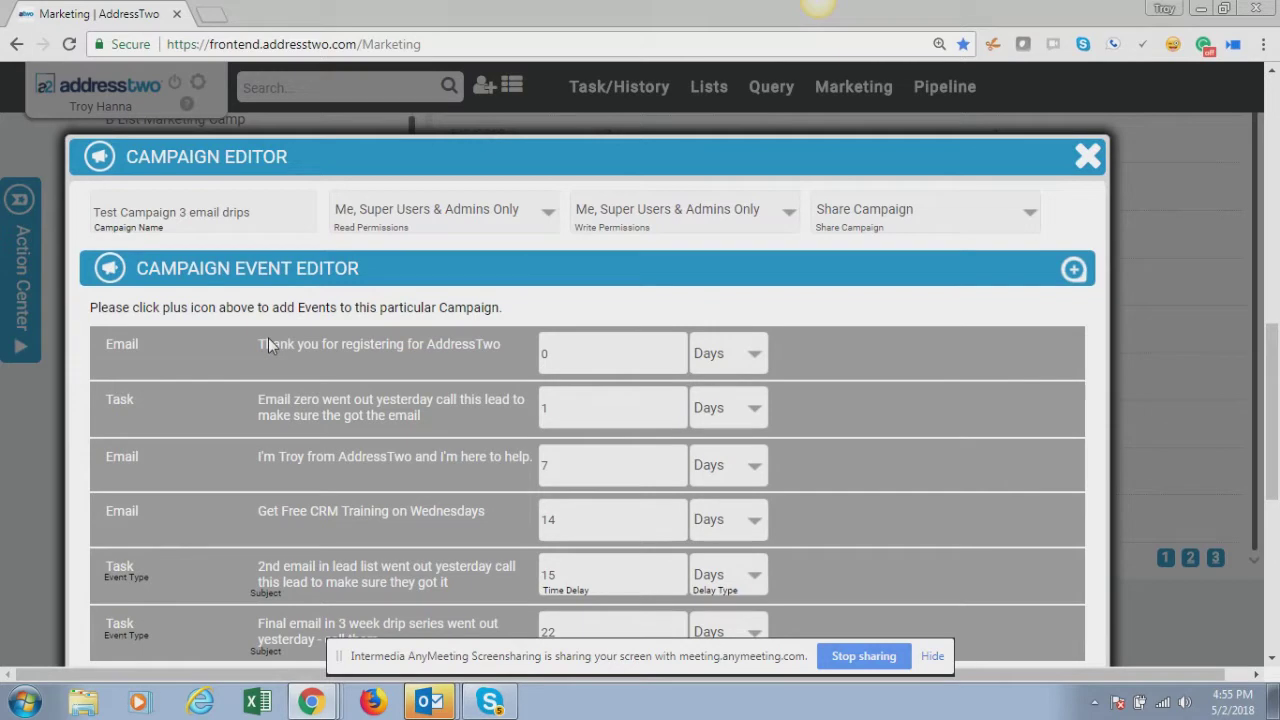
# Review the order and time delays of the email and task events in the Test Campaign 3 email drips campaign
pyautogui.moveTo(243, 360)
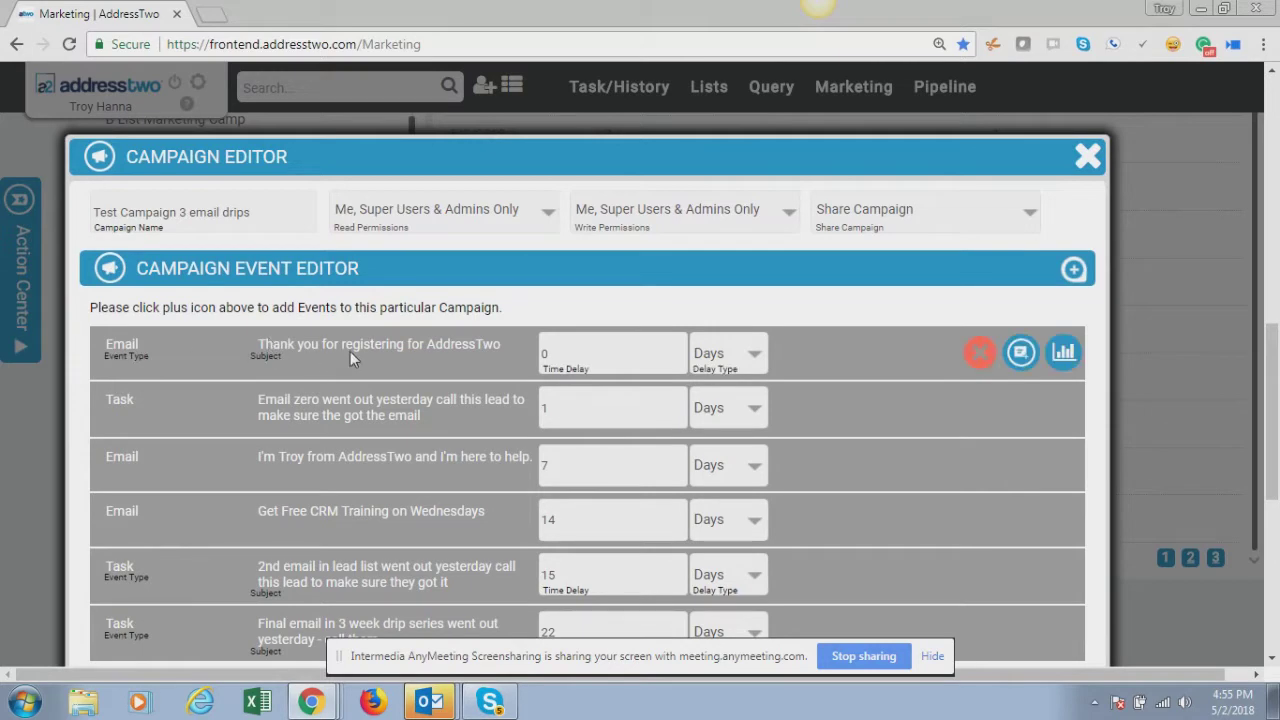
pyautogui.moveTo(239, 393)
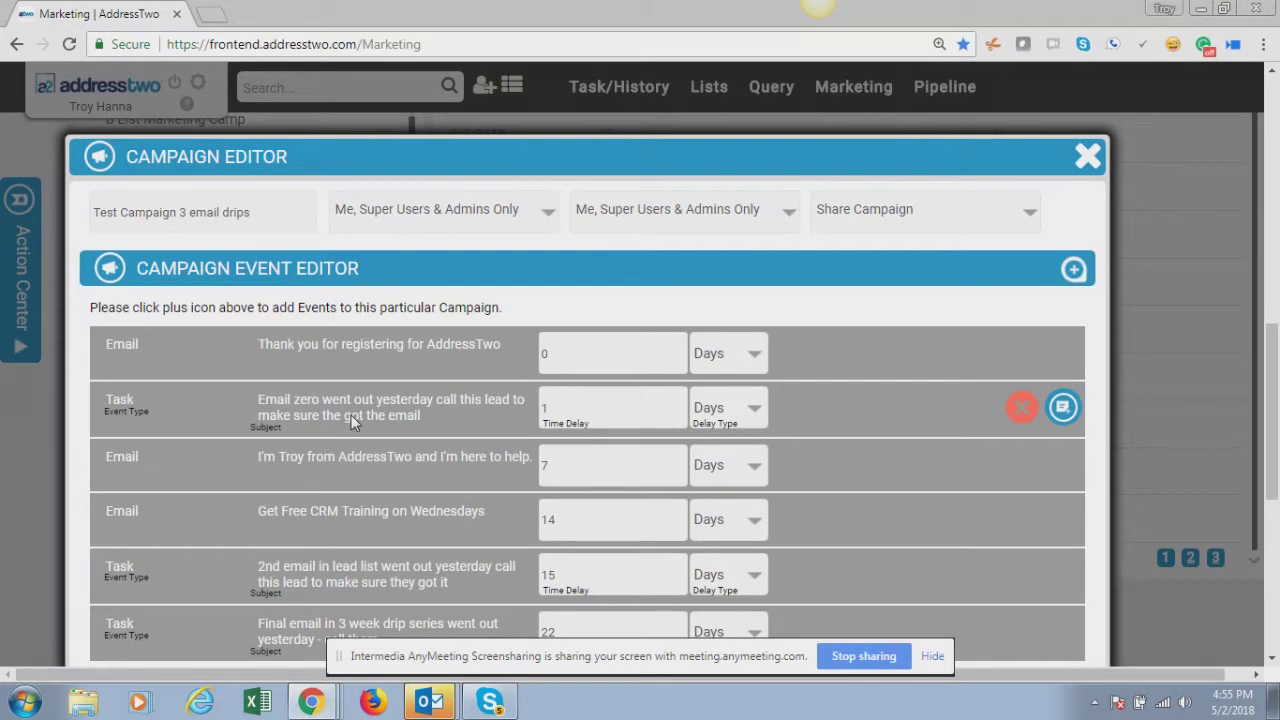
pyautogui.moveTo(299, 462)
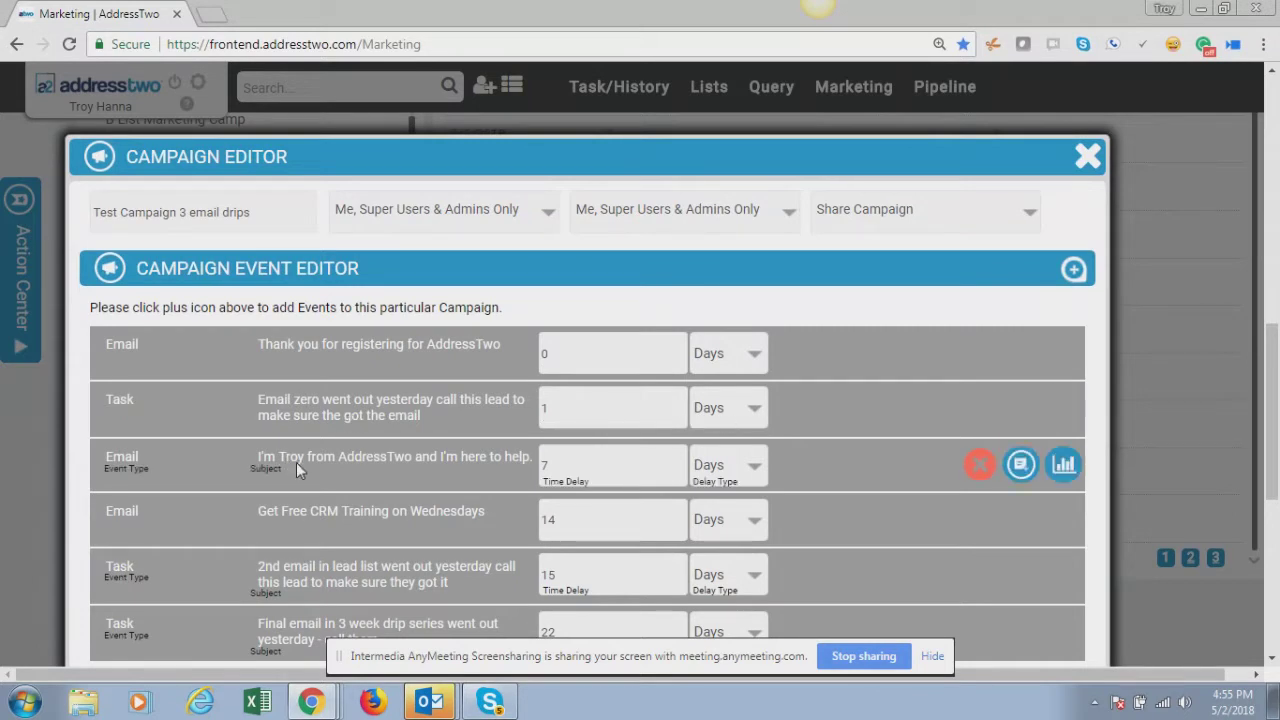
pyautogui.moveTo(299, 528)
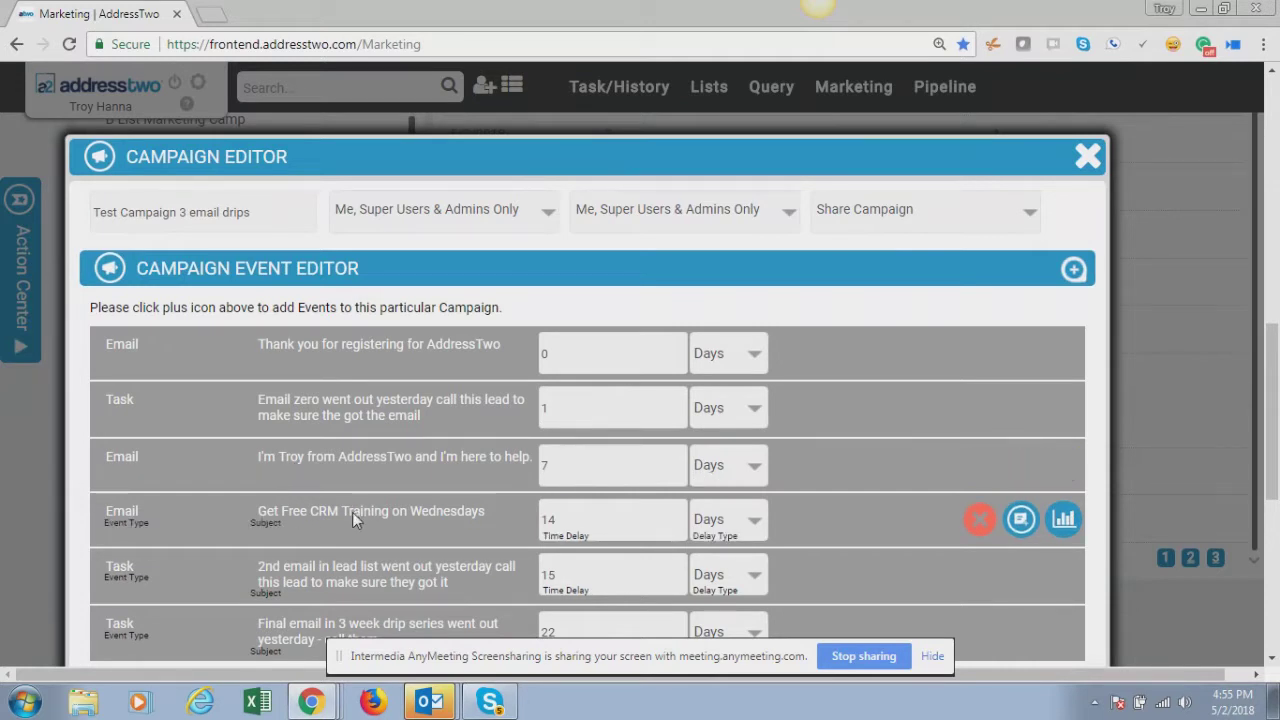
pyautogui.scroll(-3, 352, 508)
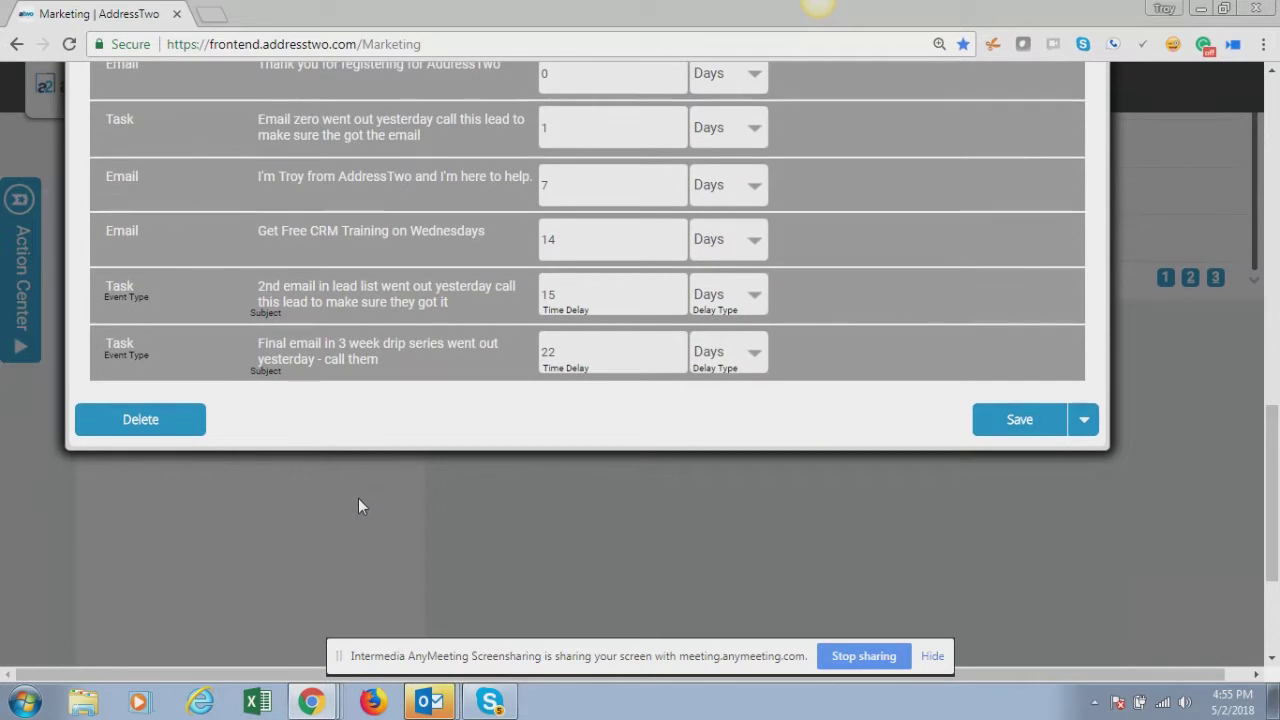
pyautogui.scroll(1, 360, 498)
pyautogui.moveTo(392, 453)
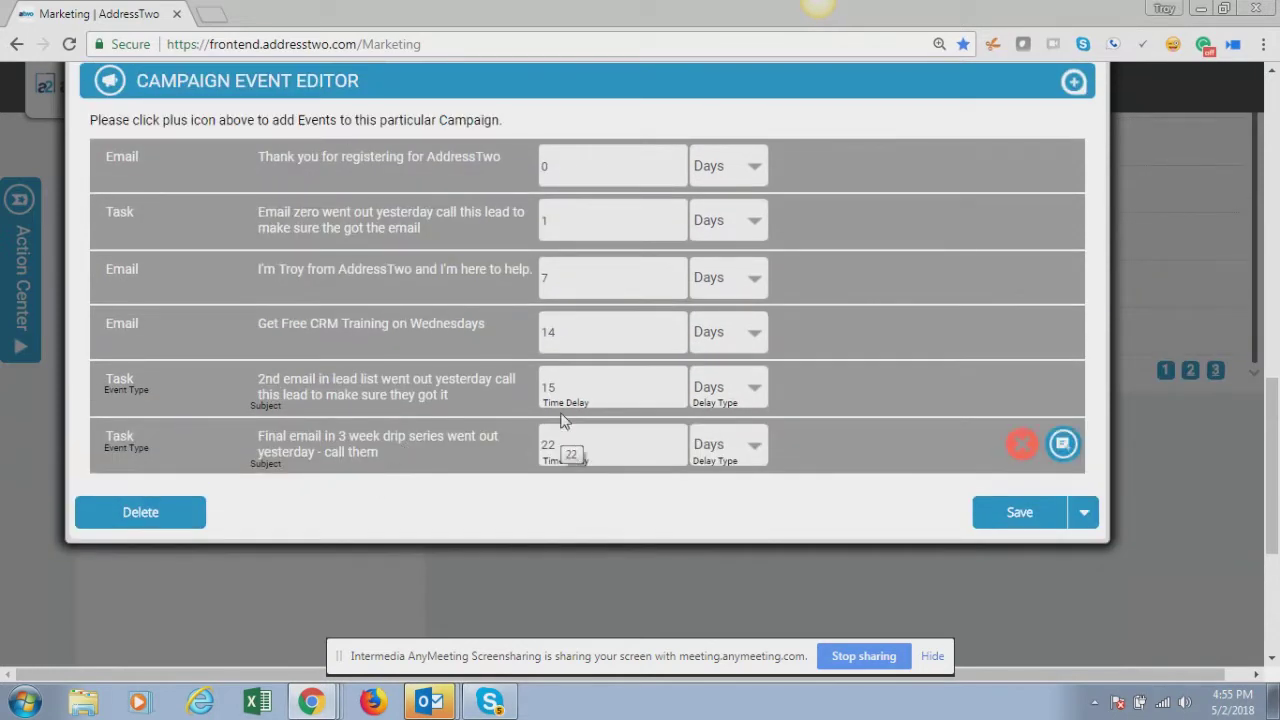
# Set the time delay of the "2nd email in lead list" call task to 8 days and save the campaign
pyautogui.moveTo(548, 390)
pyautogui.moveTo(563, 390); pyautogui.dragTo(530, 393)
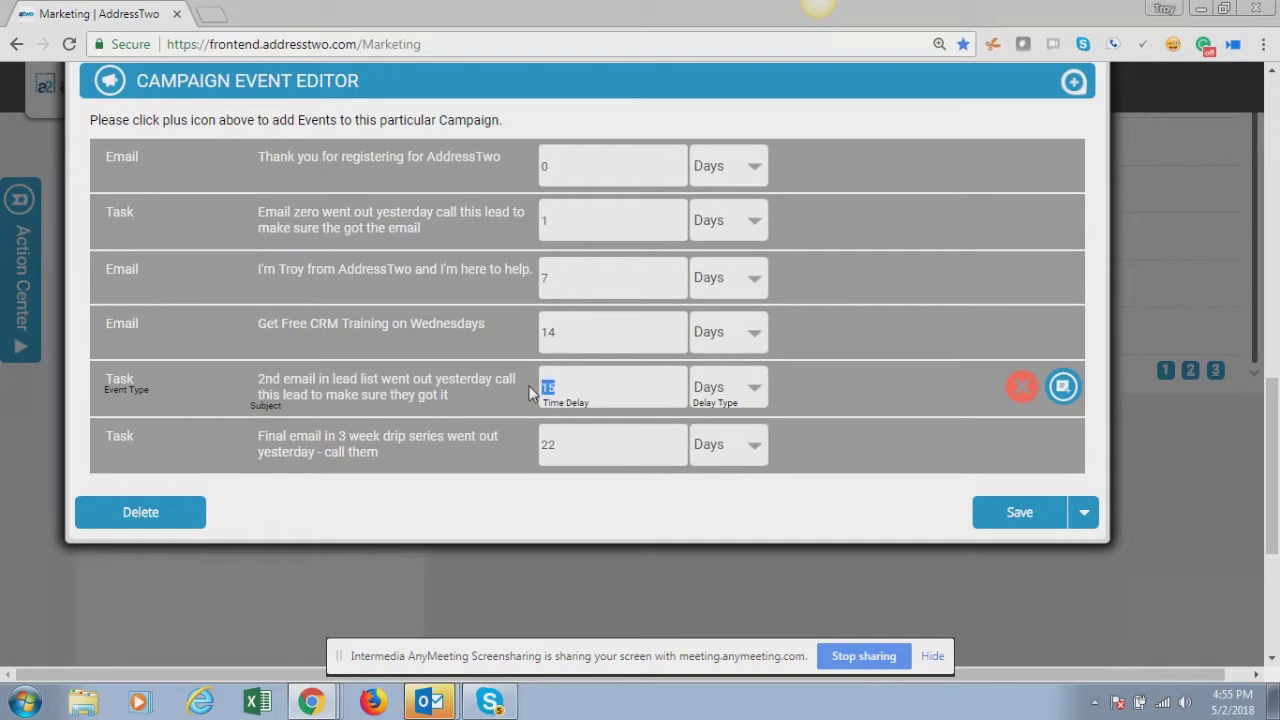
pyautogui.write('8')
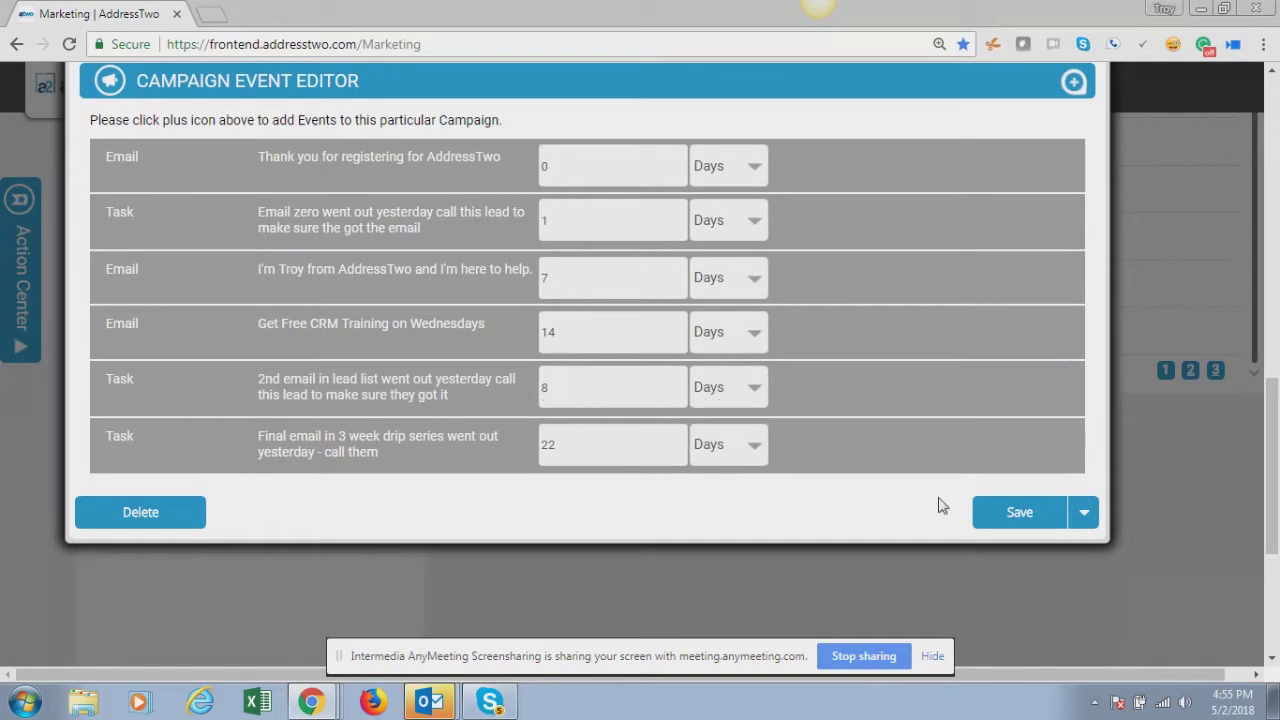
pyautogui.scroll(2, 937, 468)
pyautogui.scroll(-2, 993, 490)
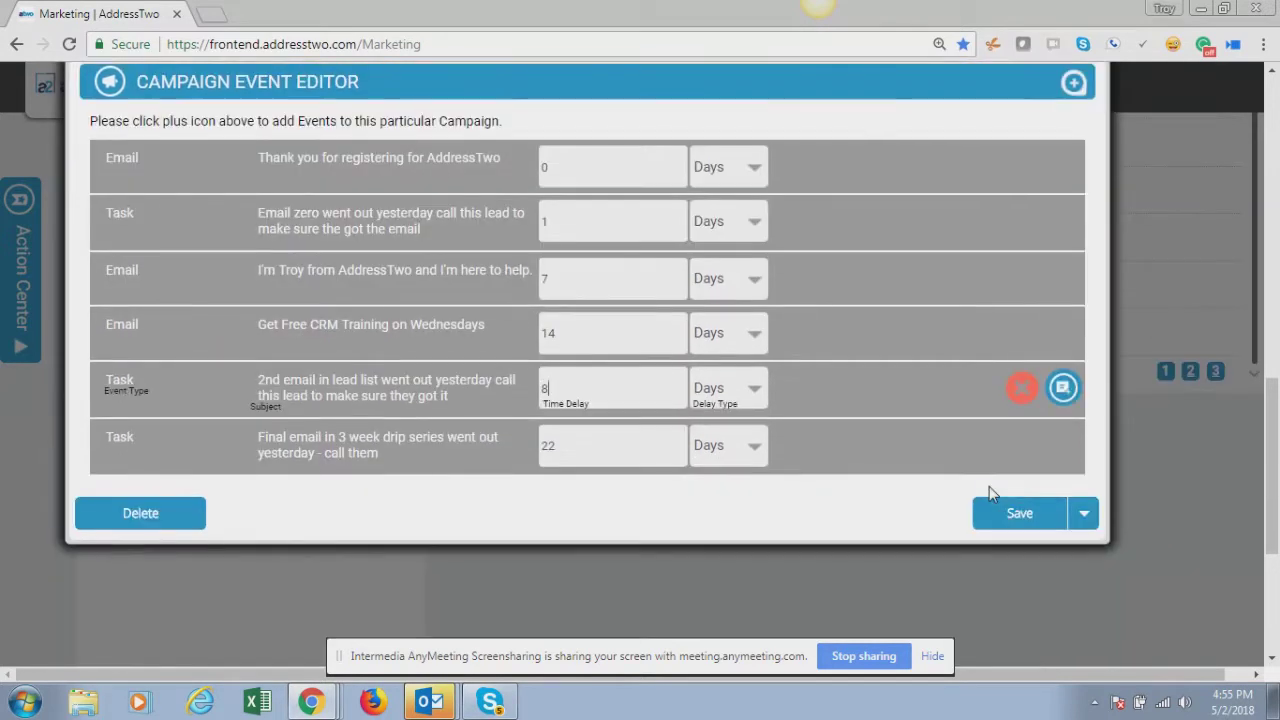
pyautogui.click(1014, 514)
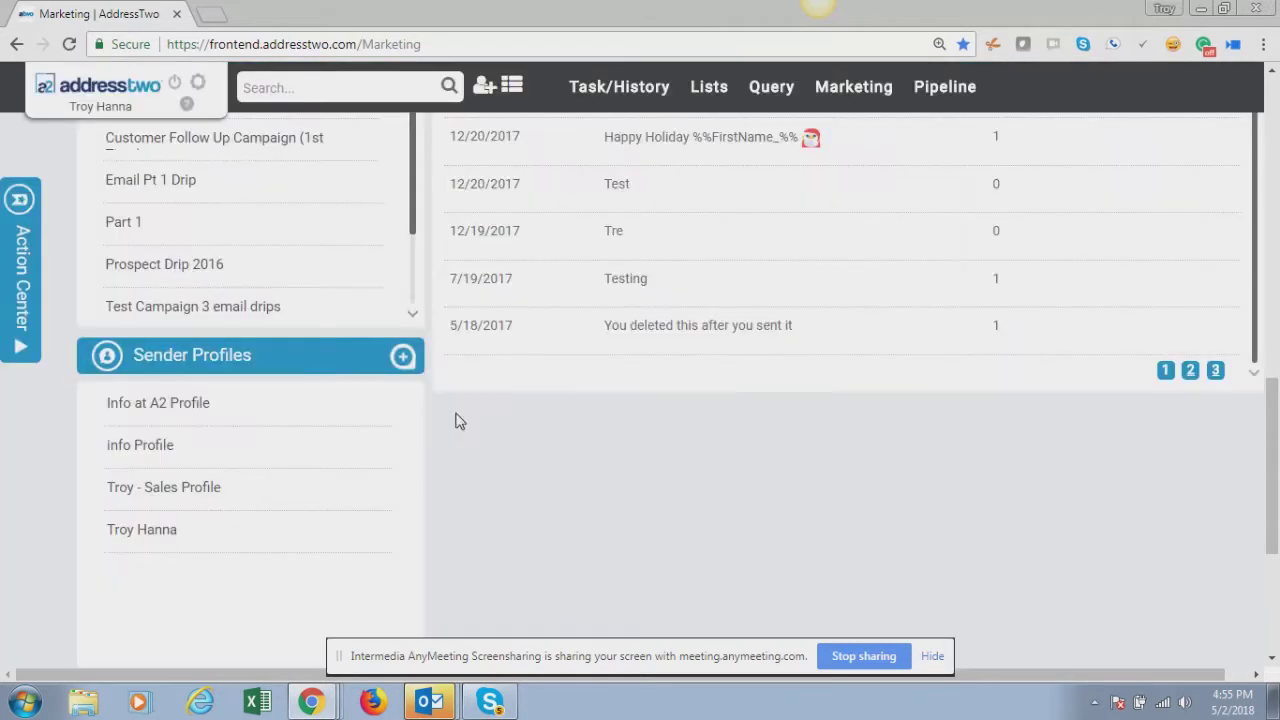
# Reopen the Test Campaign 3 email drips campaign and set the final-email call task's time delay to 15 days
pyautogui.click(199, 312)
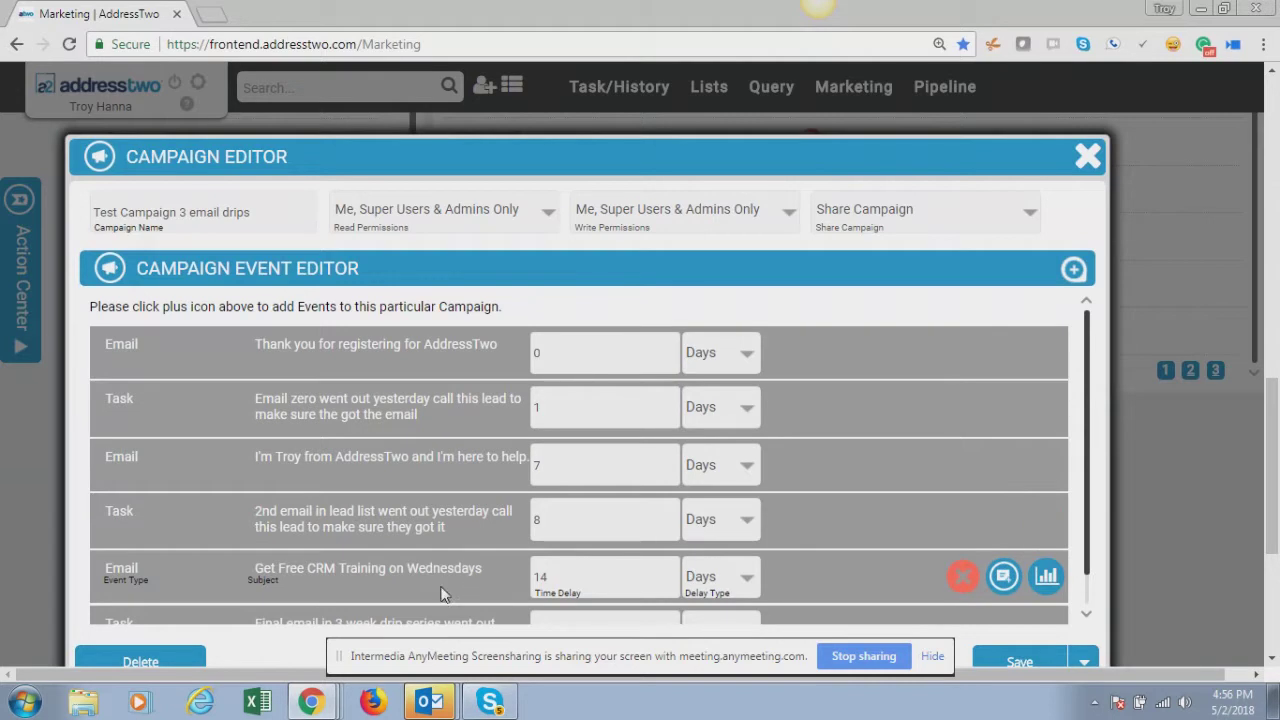
pyautogui.scroll(-1, 472, 566)
pyautogui.click(558, 582)
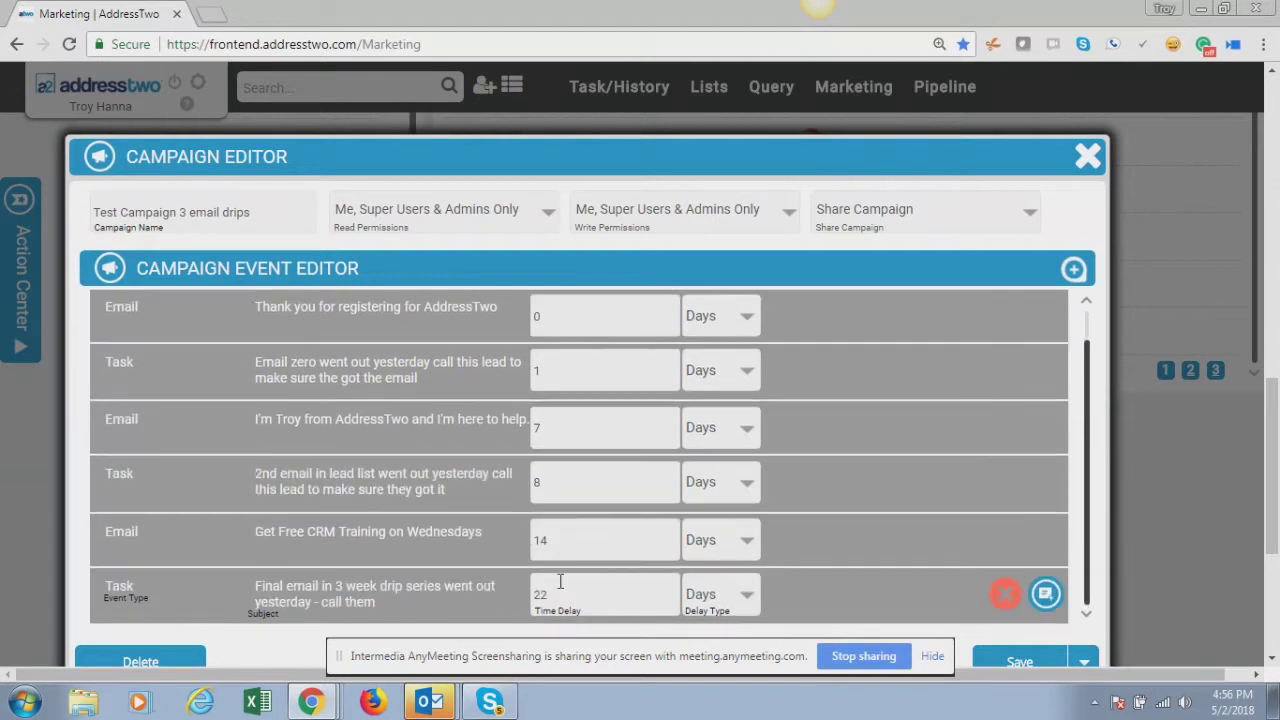
pyautogui.doubleClick(539, 582)
pyautogui.write('0')
pyautogui.press('BackSpace')
pyautogui.write('15')
pyautogui.press('Tab')
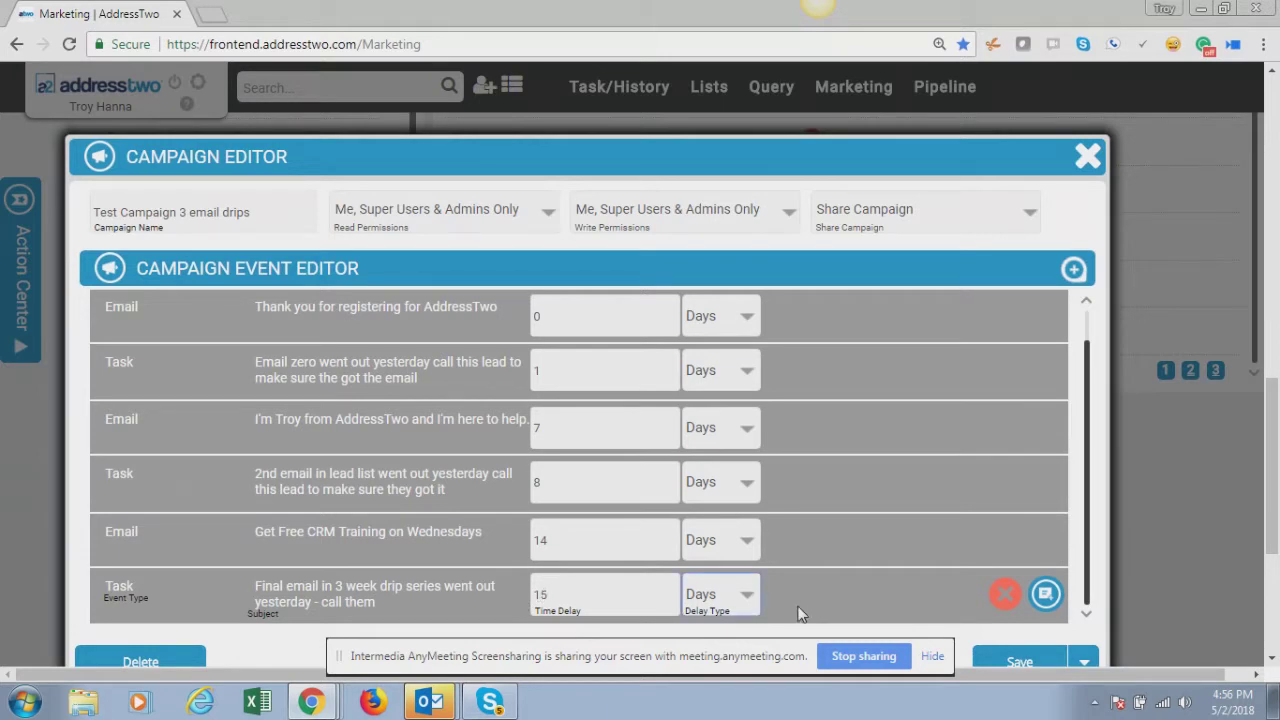